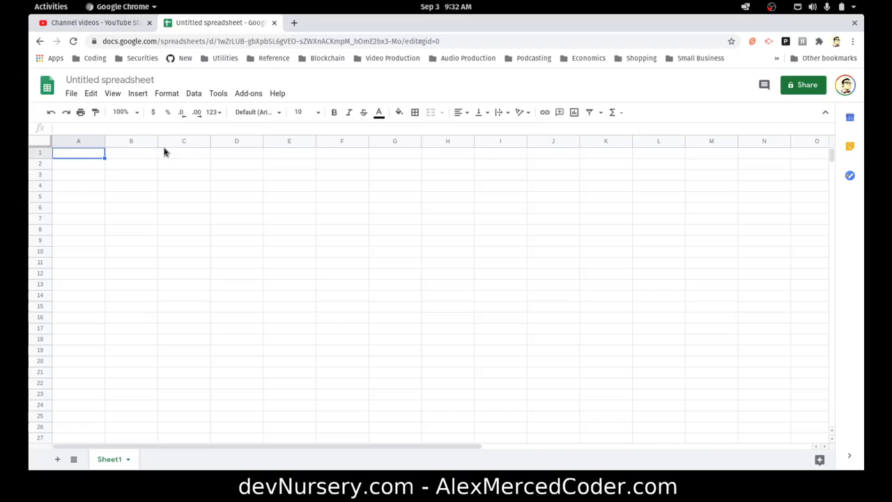
# Rename the spreadsheet as My Organzier
pyautogui.click(143, 80)
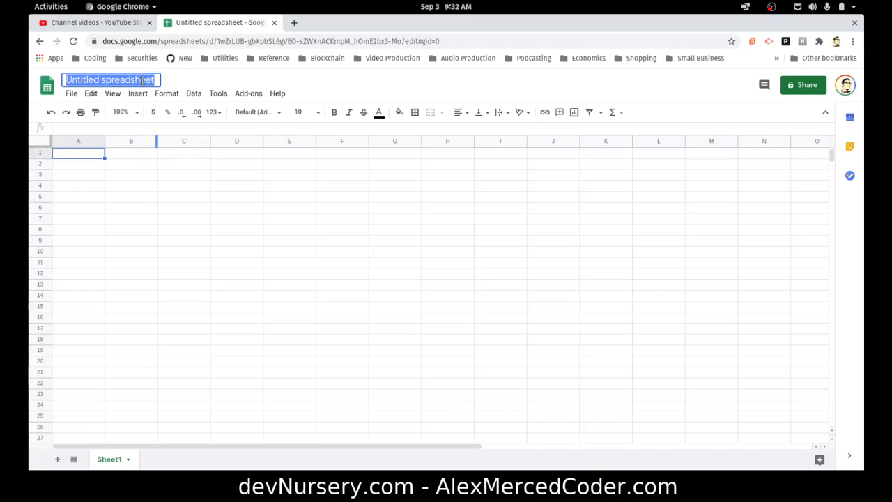
pyautogui.write('My Organi')
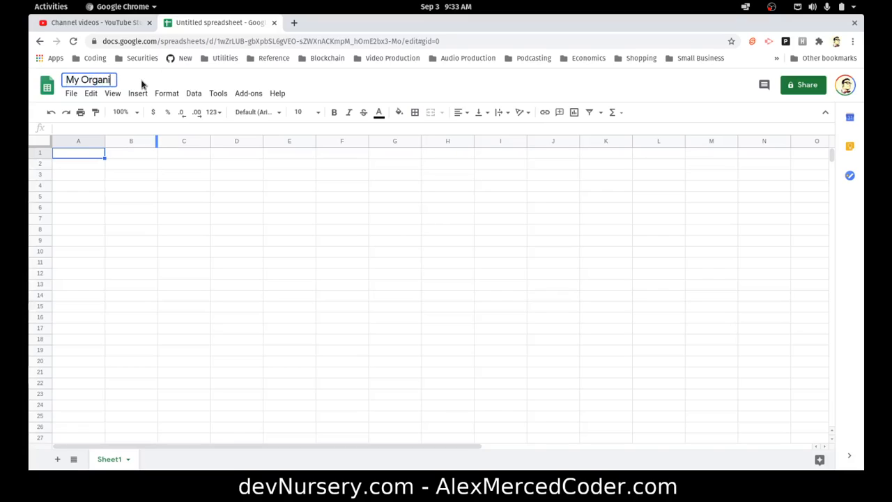
pyautogui.write('zier')
pyautogui.click(186, 198)
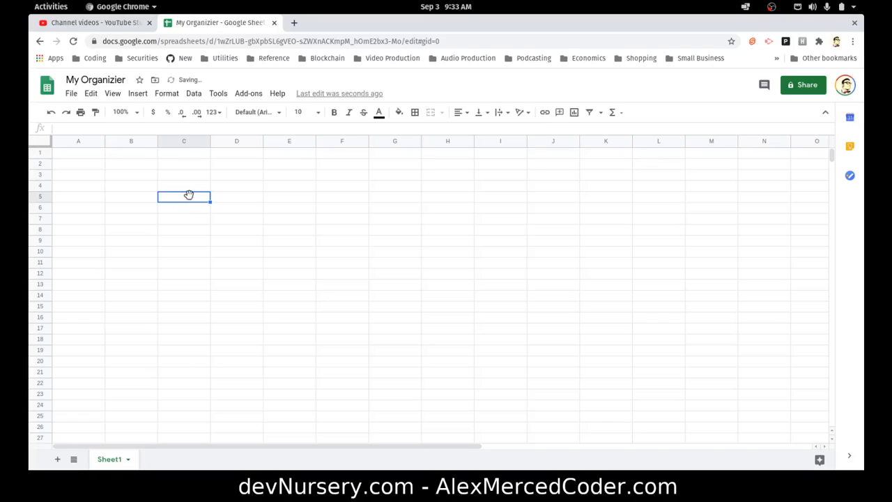
pyautogui.doubleClick(115, 80)
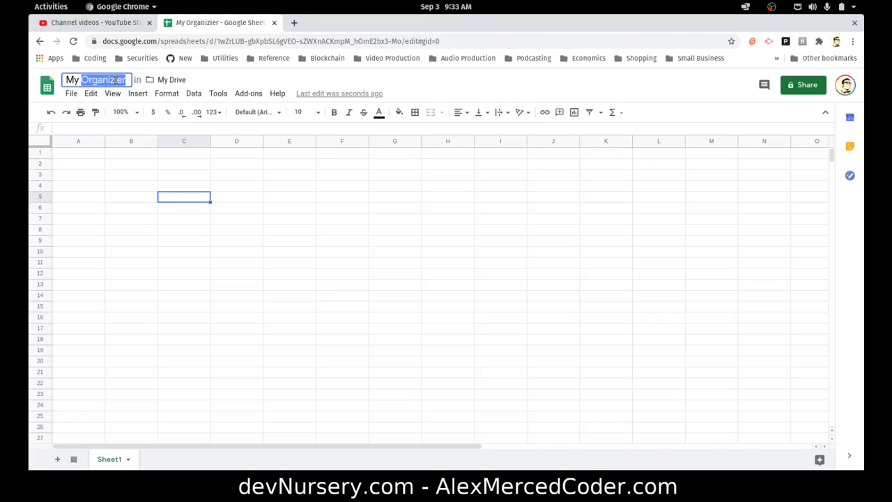
pyautogui.click(113, 81)
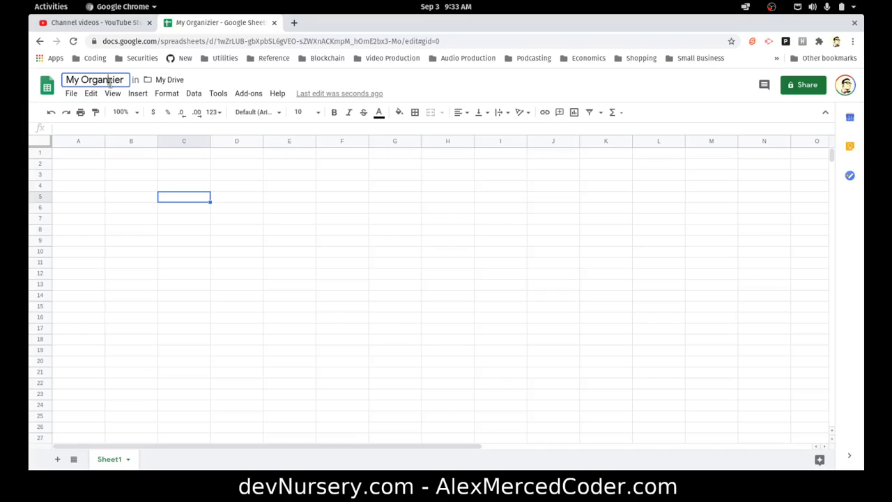
pyautogui.click(216, 251)
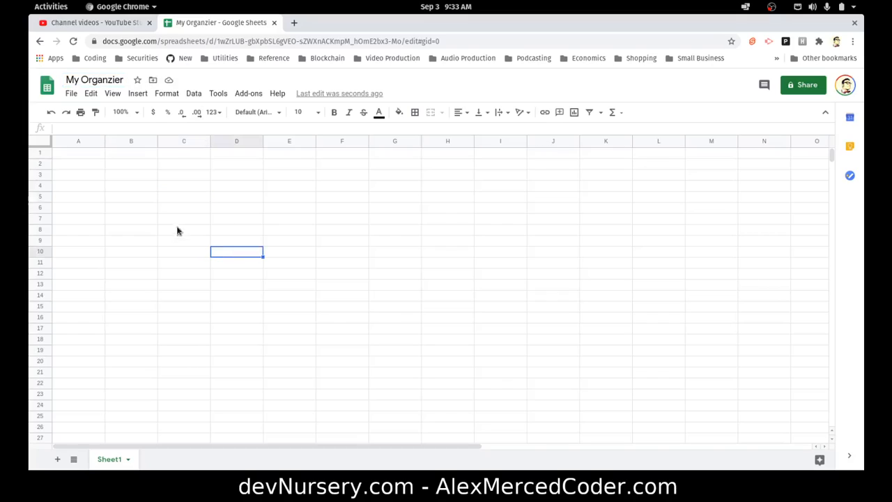
# Enter the column headers TASK, PRIORITY, DATE and NOTES across row 1 starting in A1
pyautogui.click(68, 156)
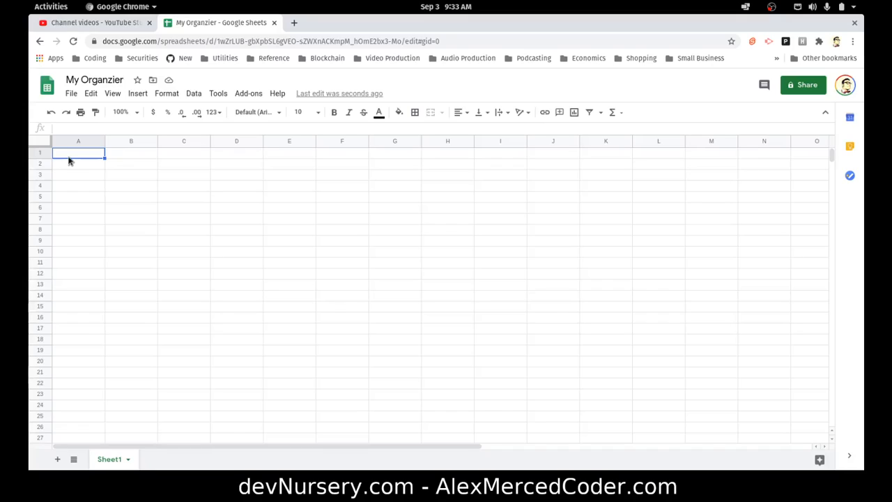
pyautogui.write('TASK')
pyautogui.press('Tab')
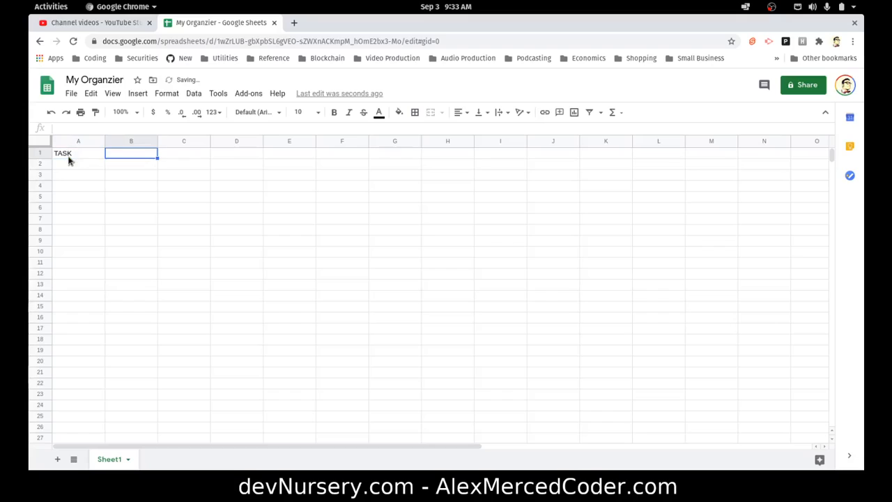
pyautogui.write('PRIORITY')
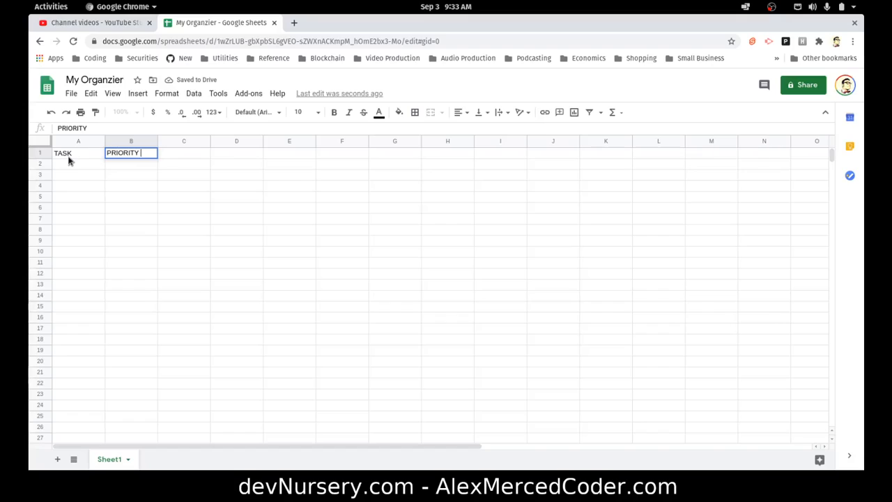
pyautogui.press('Tab')
pyautogui.write('DA')
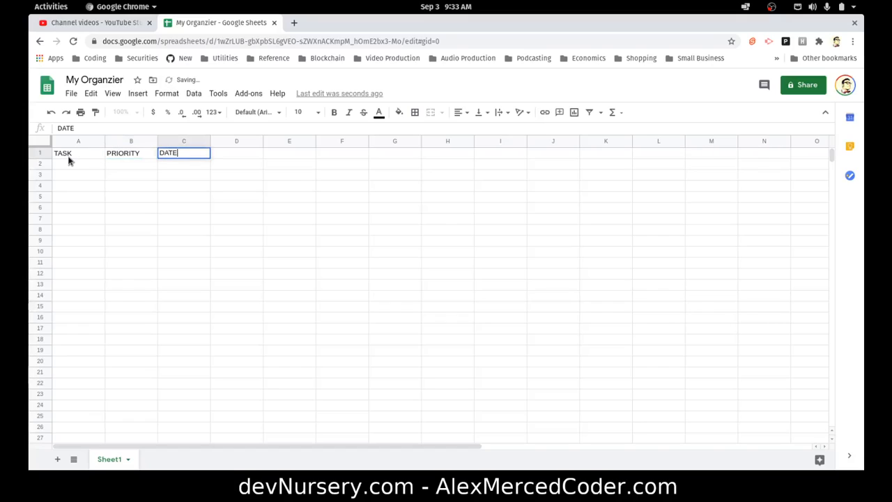
pyautogui.press('Tab')
pyautogui.write('NOT')
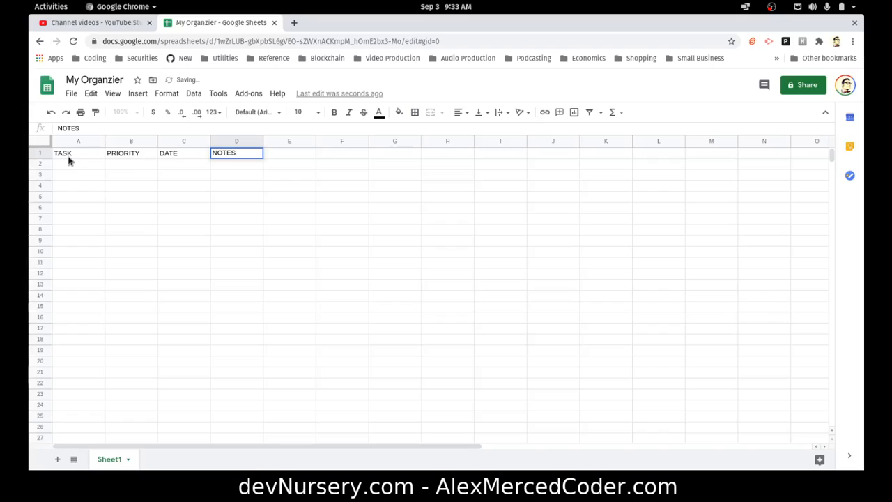
# Center the header cells A1 to D1 and set their font size to 36
pyautogui.click(74, 157)
pyautogui.moveTo(78, 157); pyautogui.dragTo(220, 154)
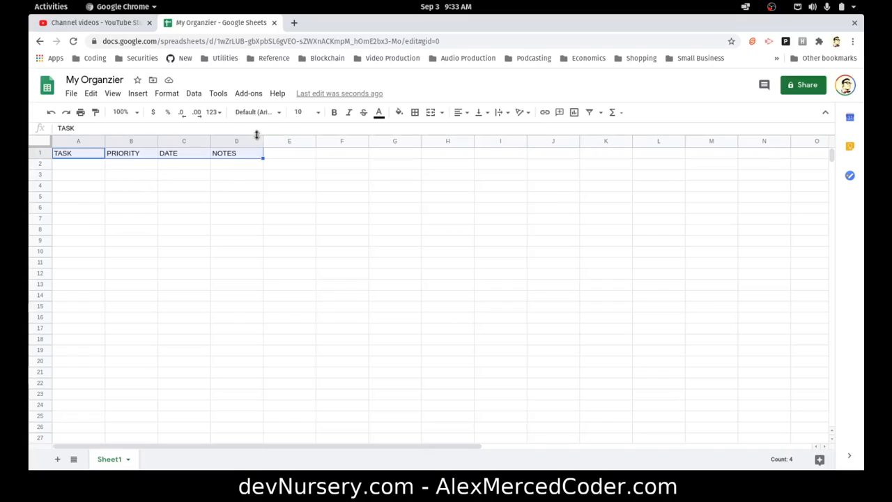
pyautogui.click(461, 112)
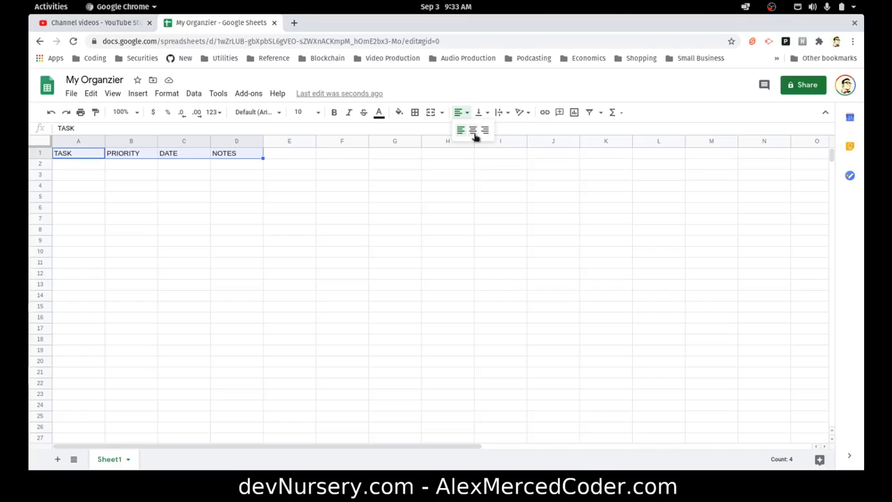
pyautogui.click(473, 134)
pyautogui.click(317, 112)
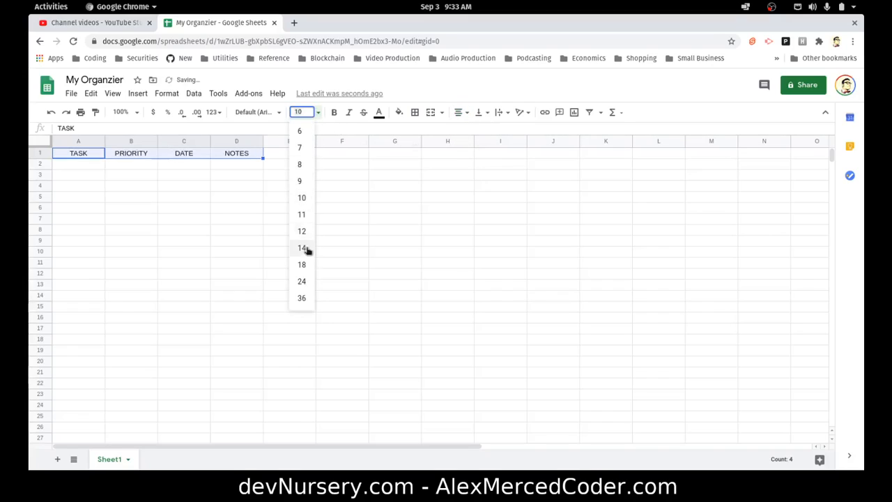
pyautogui.click(302, 299)
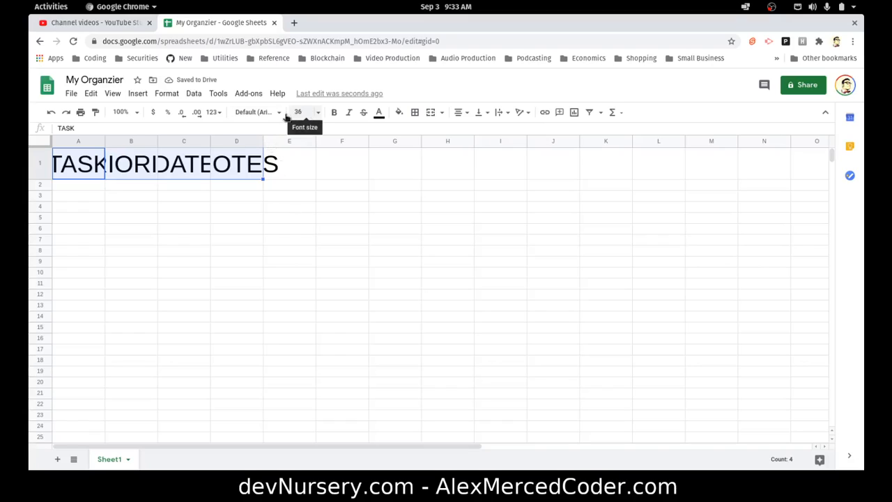
# Bold the headers and widen columns A to D to fit them, with NOTES the widest
pyautogui.click(334, 112)
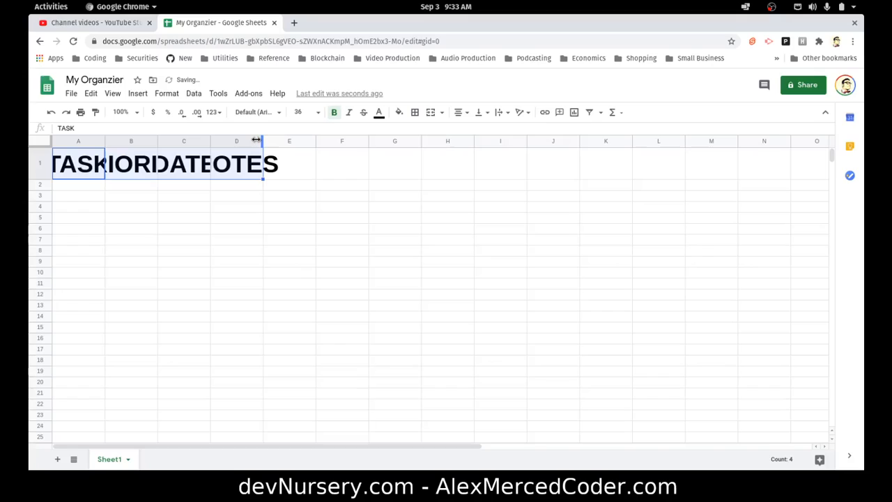
pyautogui.moveTo(103, 142); pyautogui.dragTo(719, 150)
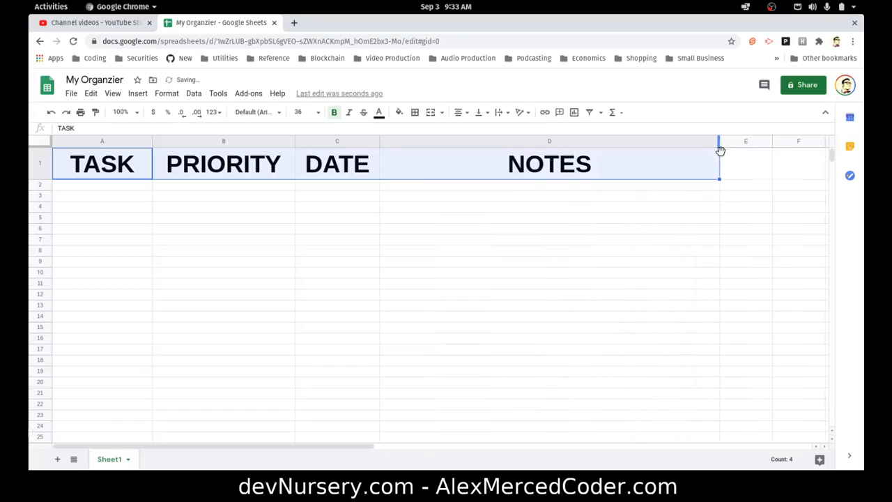
pyautogui.click(337, 360)
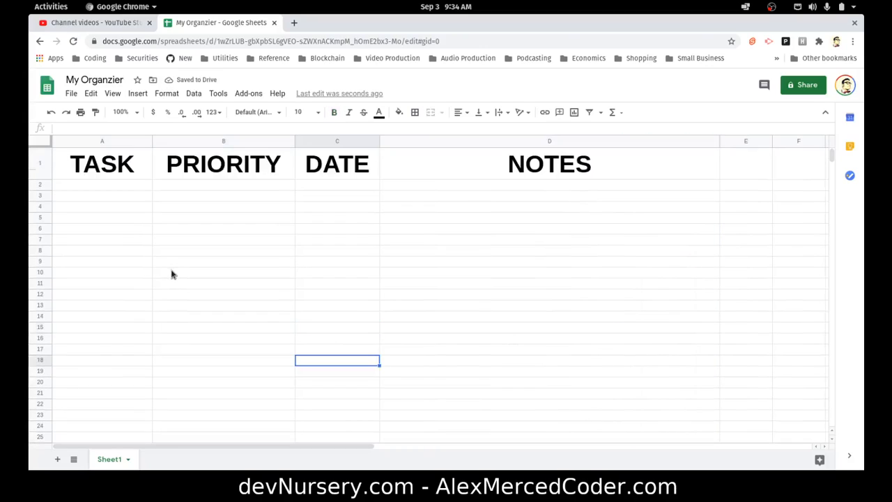
pyautogui.click(148, 315)
pyautogui.click(524, 341)
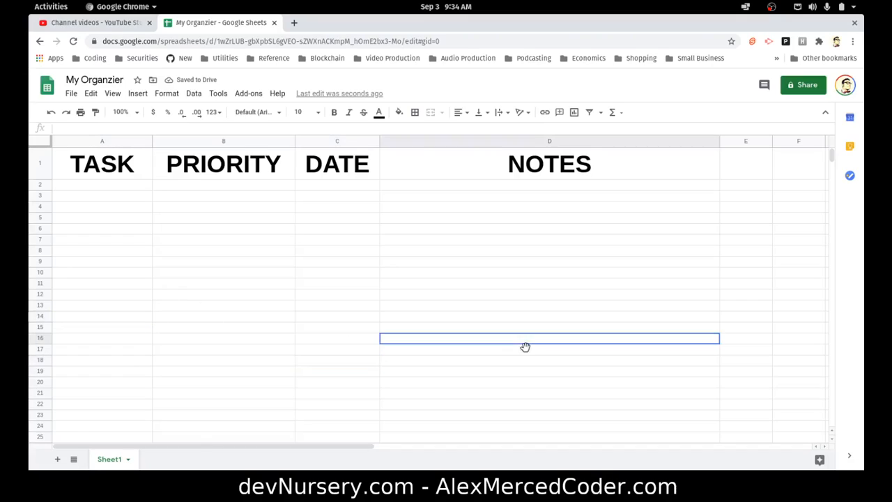
pyautogui.click(187, 241)
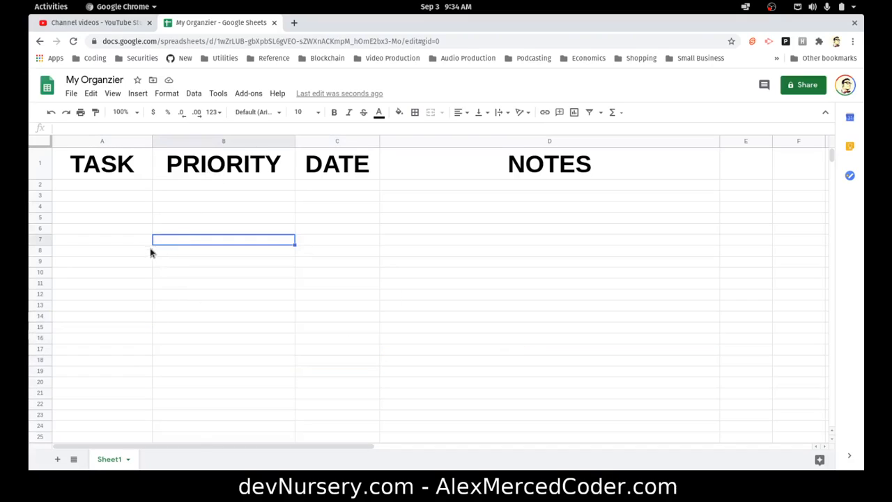
# Apply all borders to the header cells A1 to D1 in blue with a thicker line style
pyautogui.click(114, 186)
pyautogui.moveTo(114, 164); pyautogui.dragTo(545, 173)
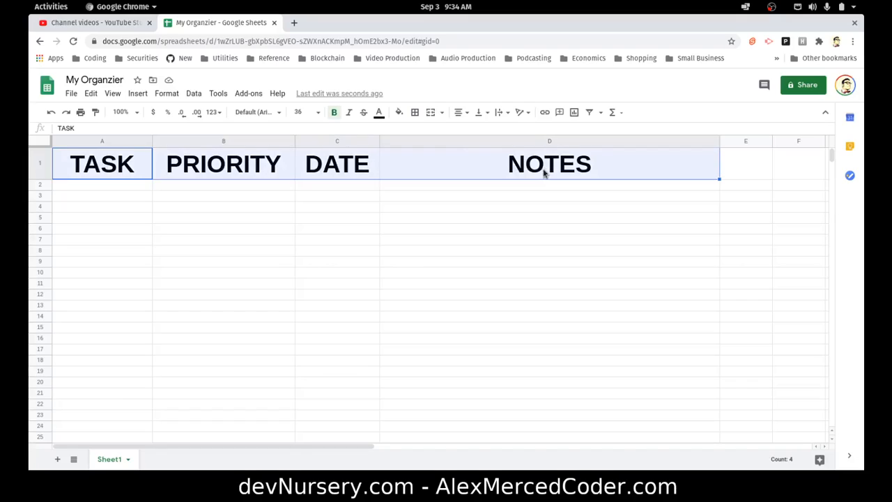
pyautogui.click(414, 112)
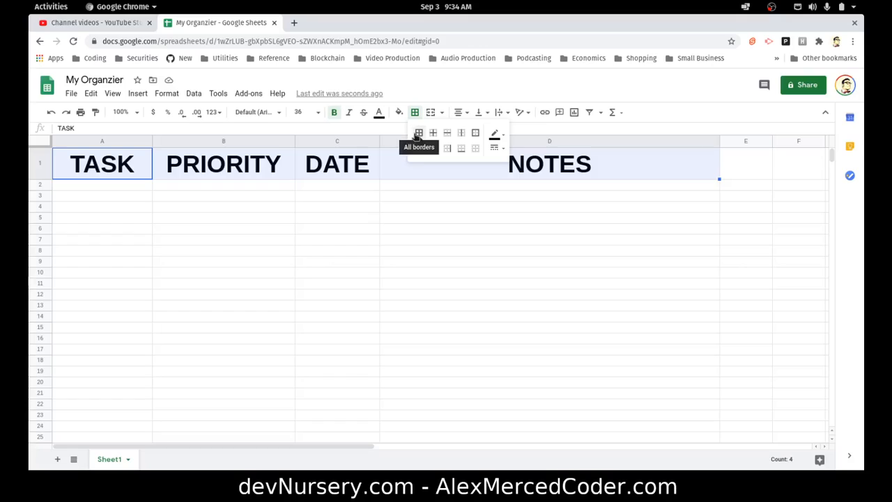
pyautogui.click(500, 134)
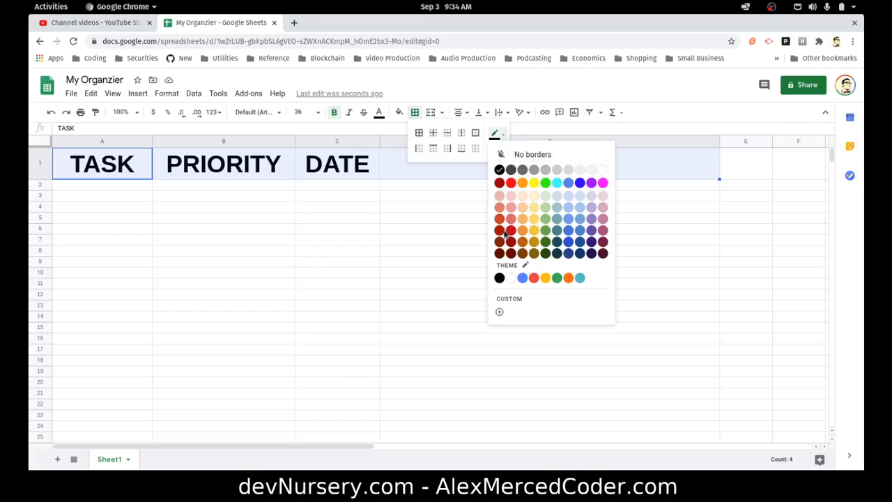
pyautogui.click(569, 230)
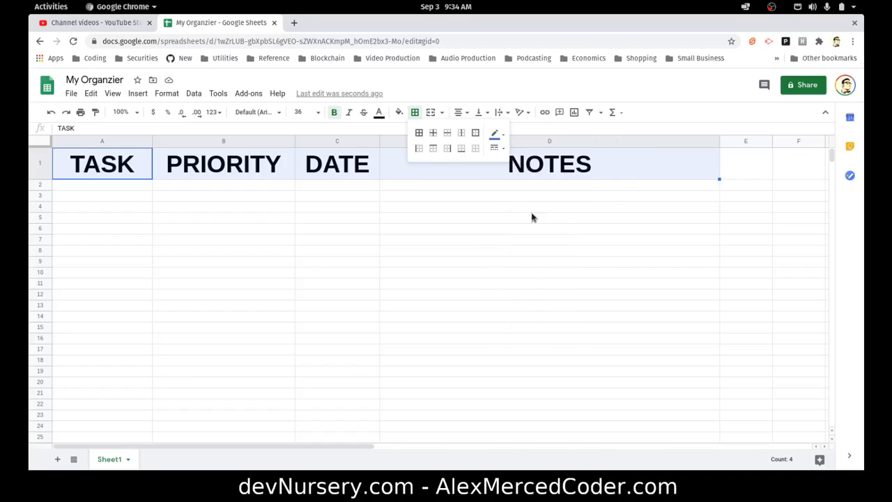
pyautogui.click(418, 133)
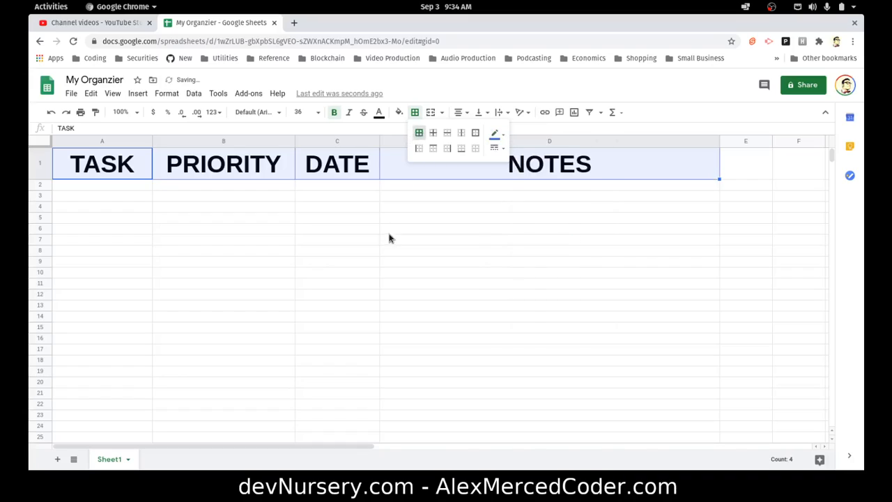
pyautogui.click(496, 149)
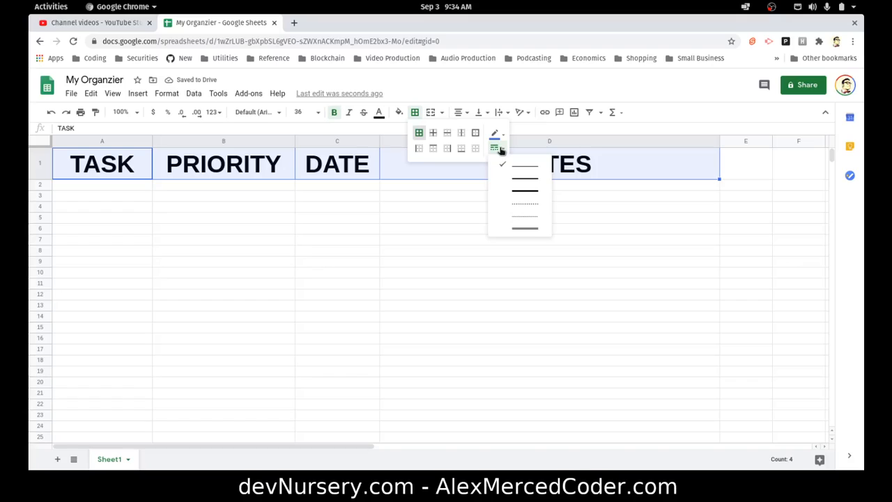
pyautogui.click(517, 189)
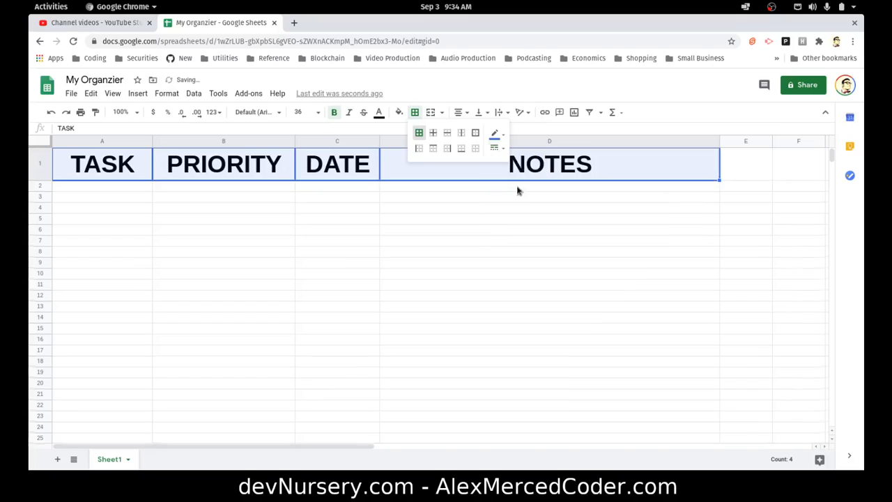
pyautogui.click(474, 220)
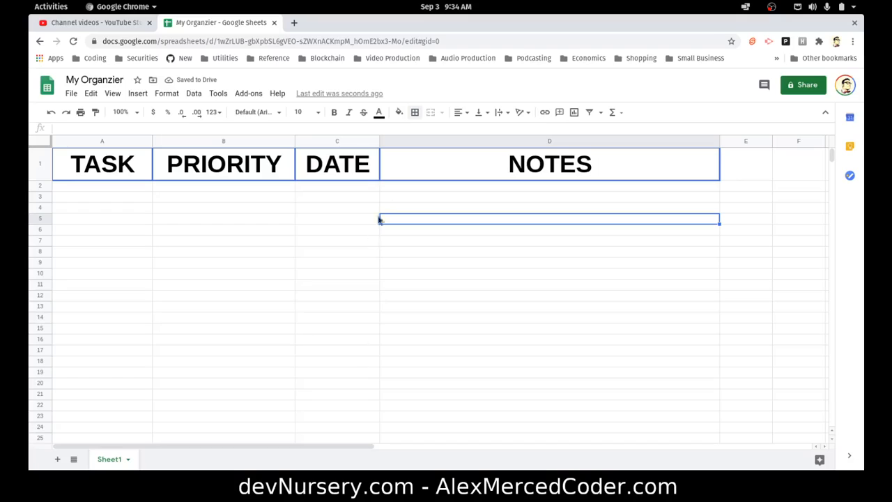
# Add an outer border around the header cells A1 to D1
pyautogui.moveTo(396, 171); pyautogui.dragTo(123, 164)
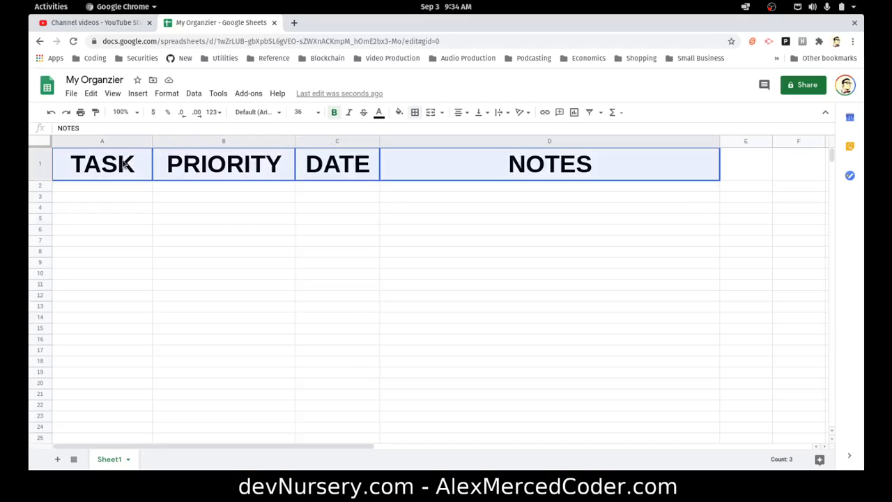
pyautogui.click(417, 114)
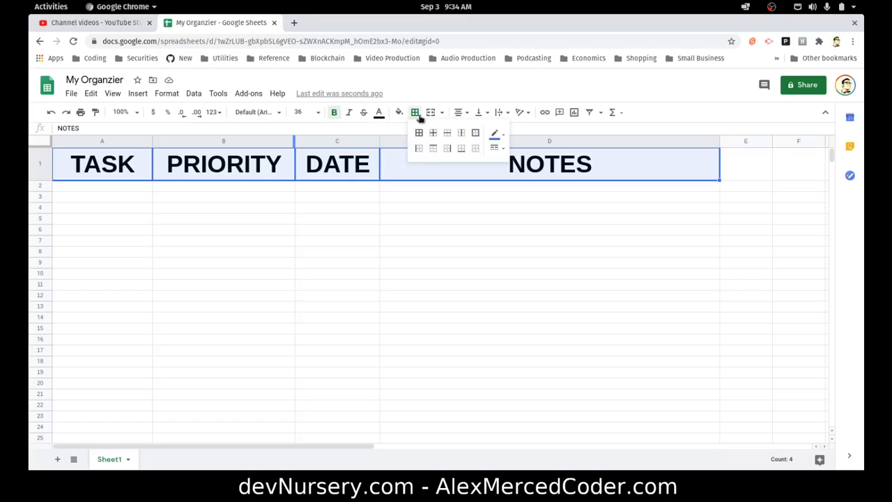
pyautogui.click(475, 132)
pyautogui.click(404, 232)
pyautogui.click(401, 166)
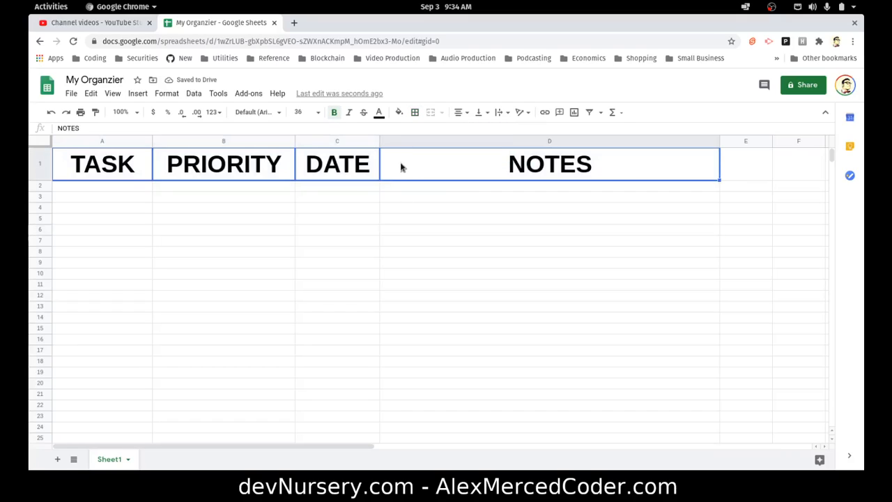
# Add a right border to the TASK header cell A1
pyautogui.click(130, 165)
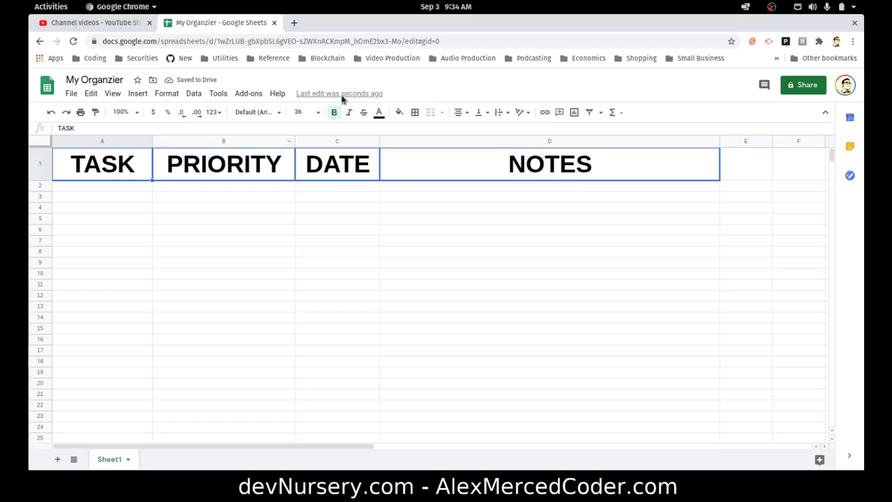
pyautogui.click(413, 113)
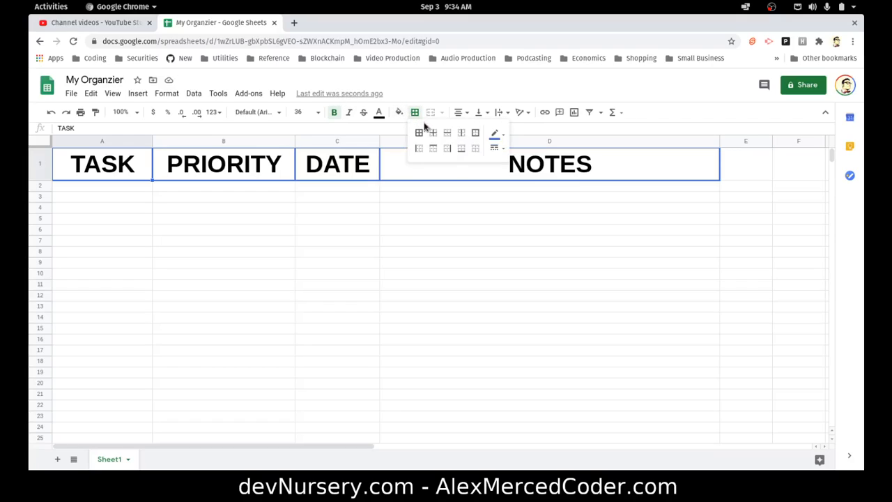
pyautogui.click(447, 149)
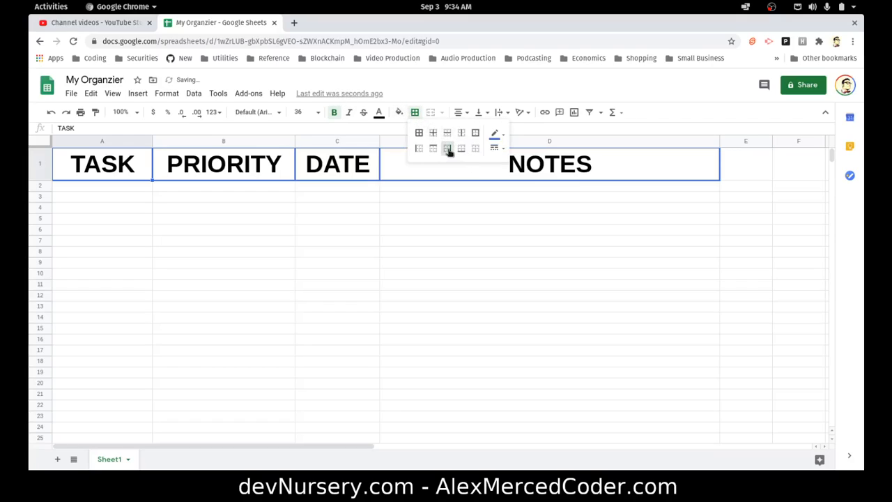
pyautogui.click(276, 174)
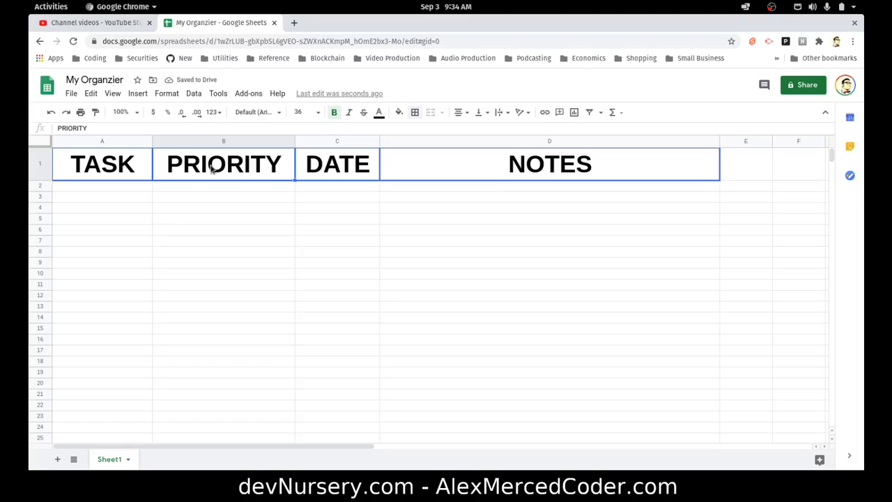
# Add a left border to the PRIORITY header cell B1
pyautogui.click(415, 112)
pyautogui.click(418, 147)
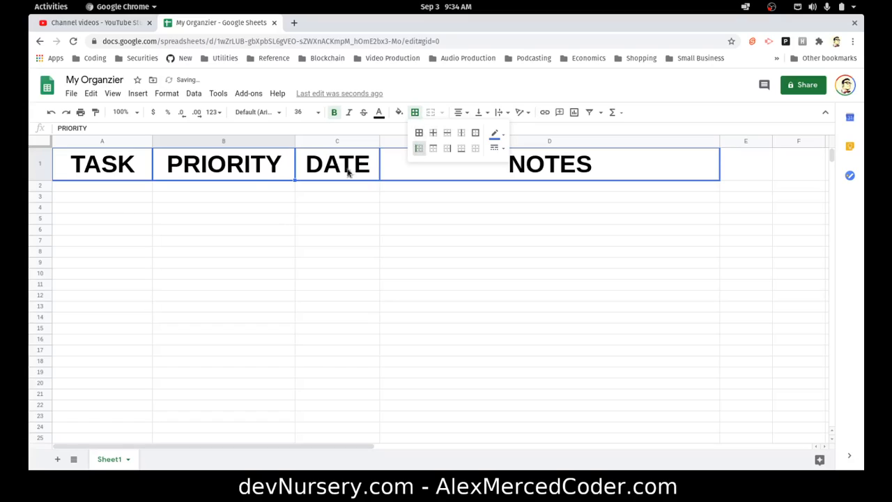
# Clear all borders from the TASK header cell A1, then reapply its left and top borders
pyautogui.click(178, 179)
pyautogui.click(144, 171)
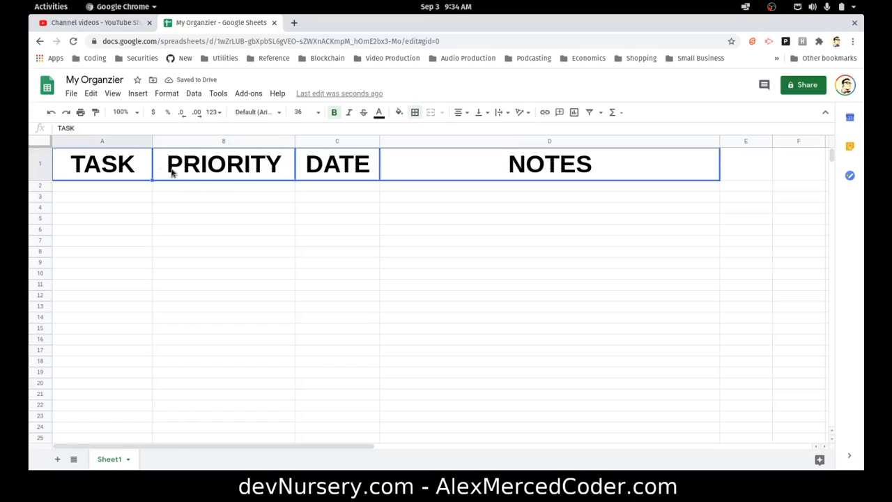
pyautogui.click(415, 113)
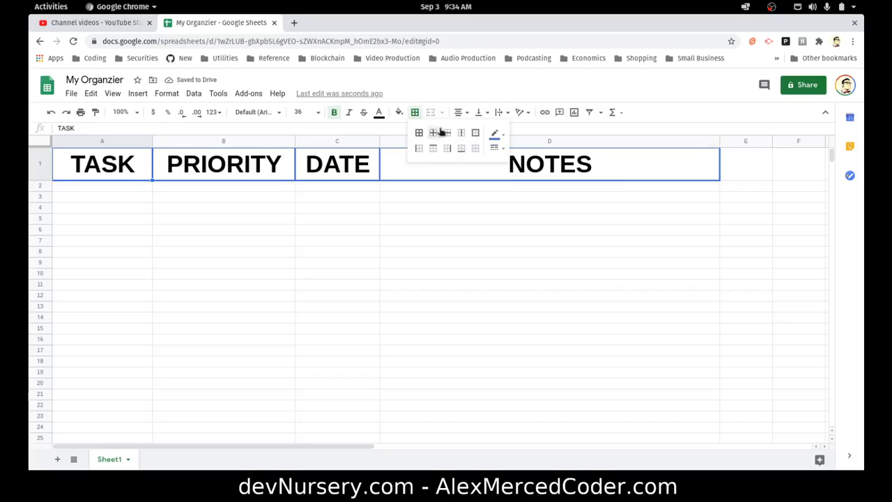
pyautogui.click(476, 149)
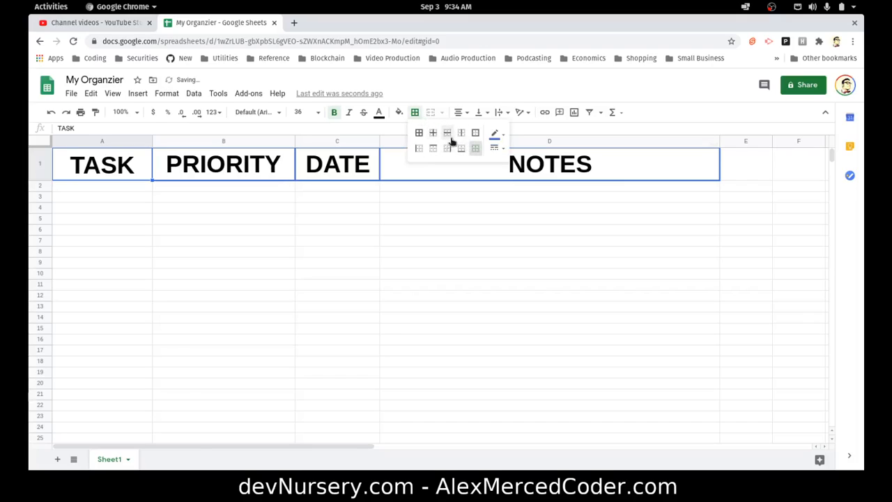
pyautogui.click(419, 149)
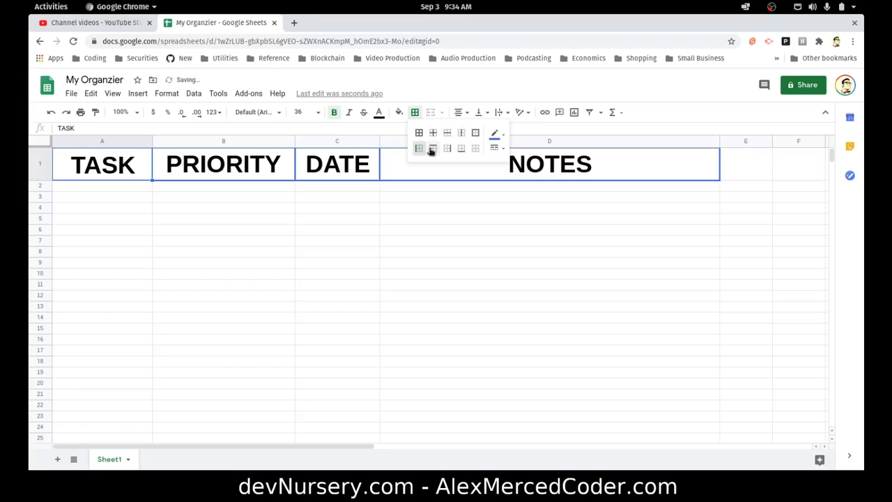
pyautogui.click(433, 148)
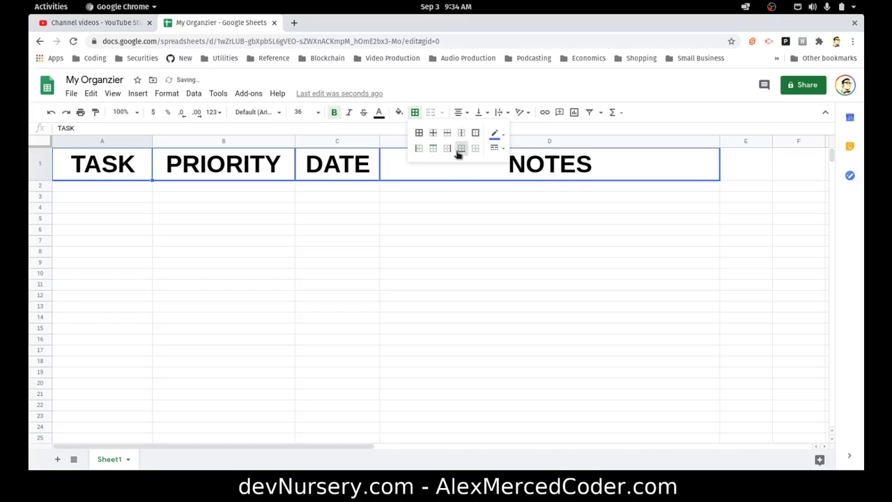
# Clear all borders from the PRIORITY header cell B1
pyautogui.click(237, 176)
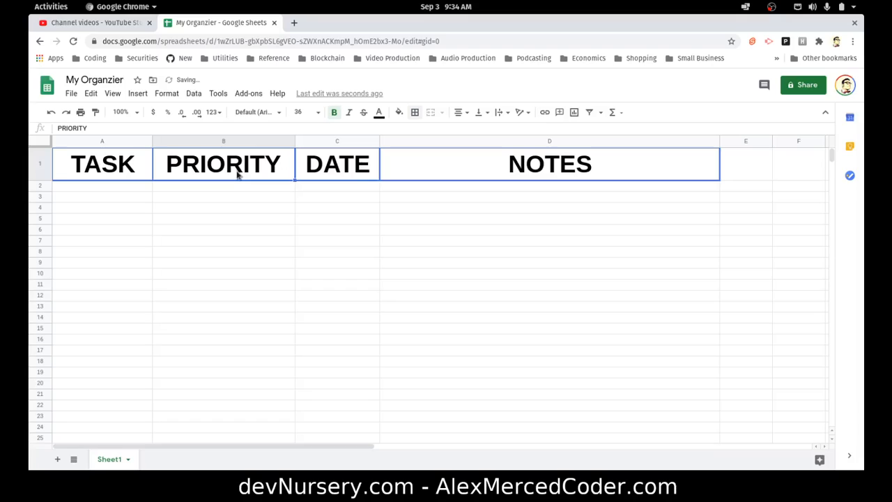
pyautogui.click(415, 112)
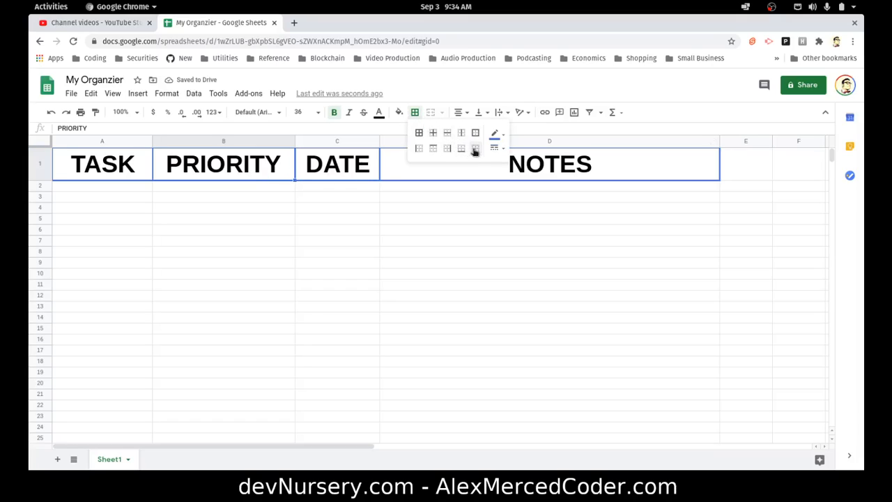
pyautogui.click(475, 148)
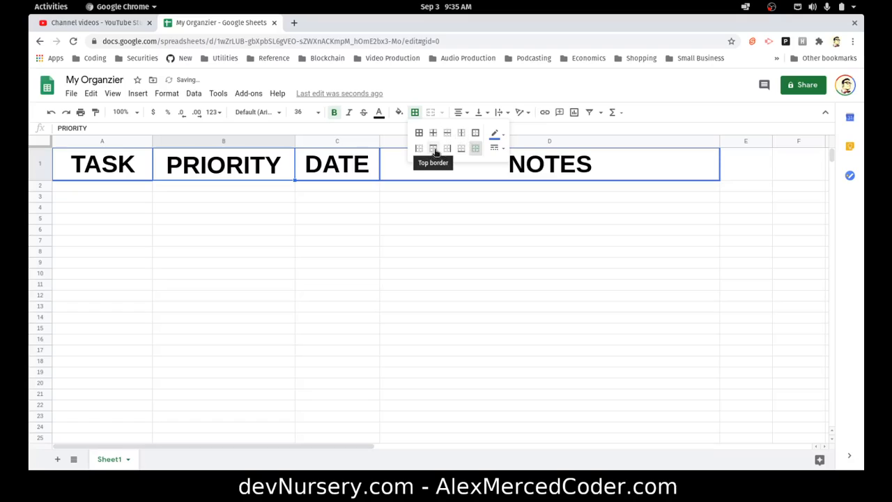
pyautogui.click(386, 209)
# Clear all borders from the DATE header cell C1
pyautogui.click(348, 175)
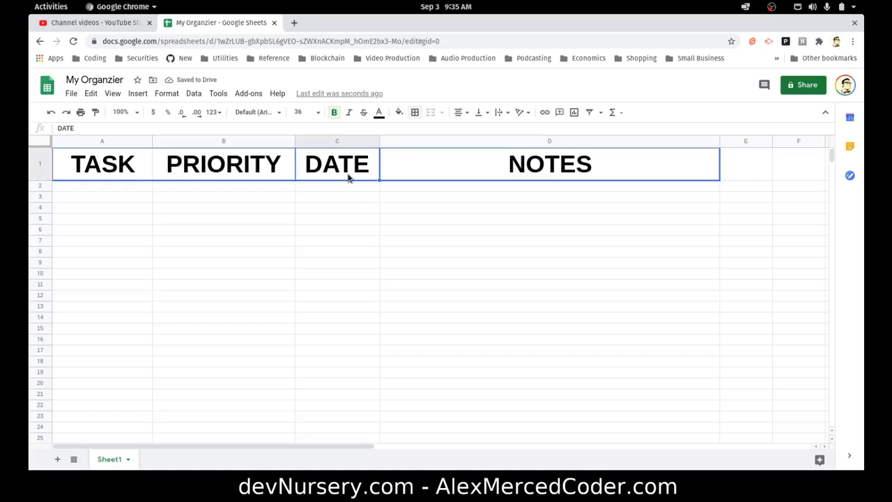
pyautogui.click(415, 113)
pyautogui.click(473, 149)
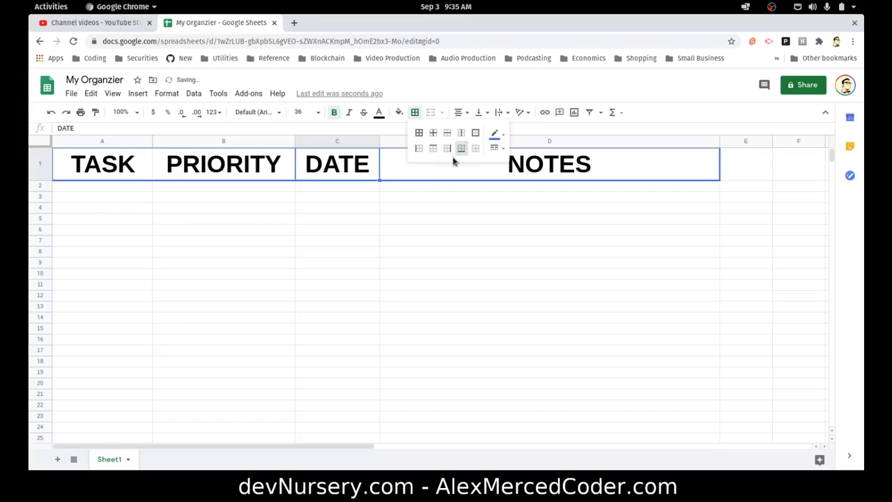
pyautogui.click(436, 209)
# Clear all borders from the NOTES header cell D1, then reapply its top and bottom borders
pyautogui.click(451, 168)
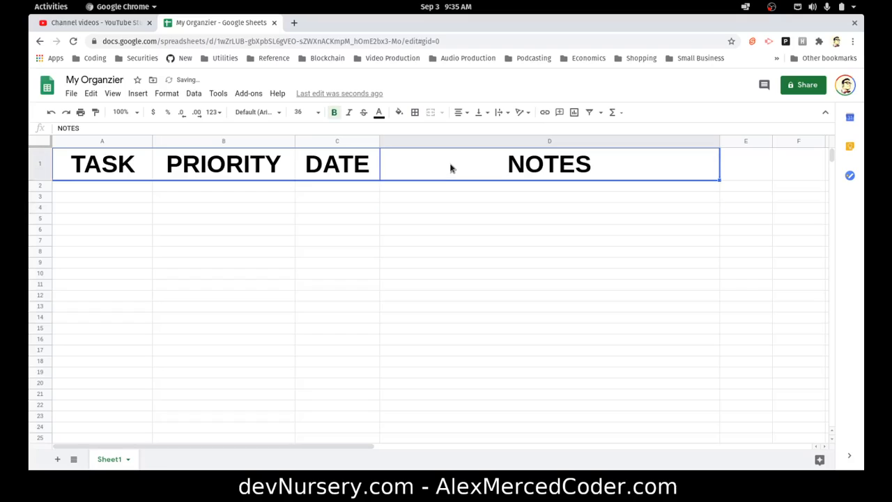
pyautogui.click(415, 112)
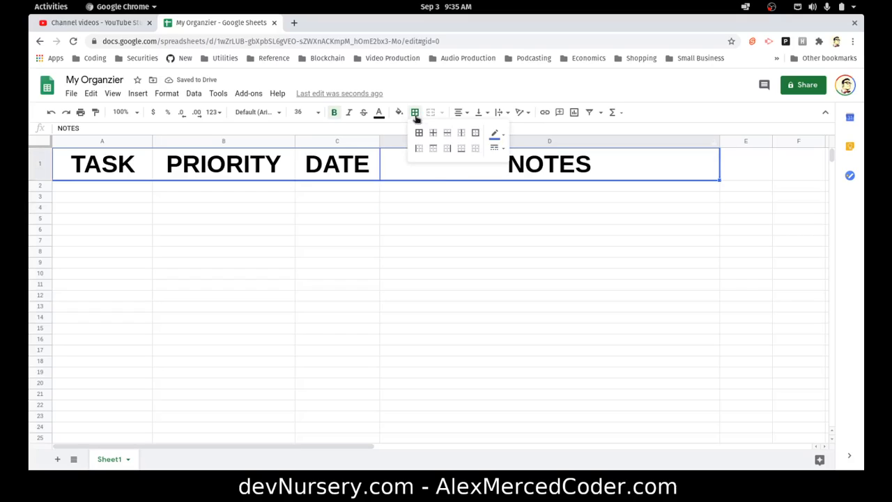
pyautogui.click(476, 149)
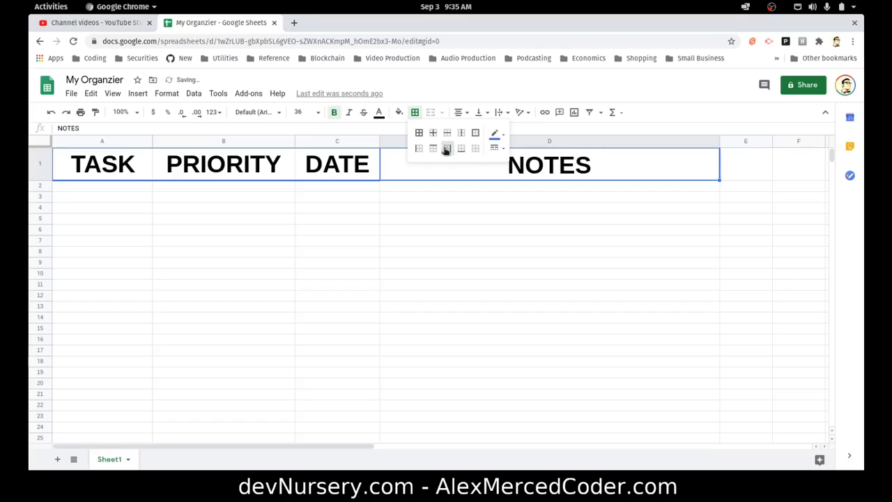
pyautogui.click(433, 148)
pyautogui.click(460, 151)
pyautogui.click(450, 193)
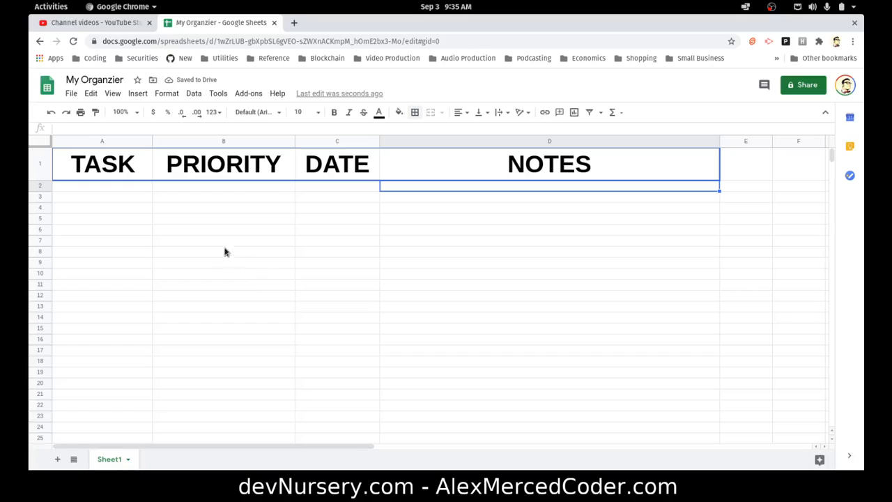
pyautogui.scroll(-2, 143, 219)
pyautogui.scroll(2, 154, 217)
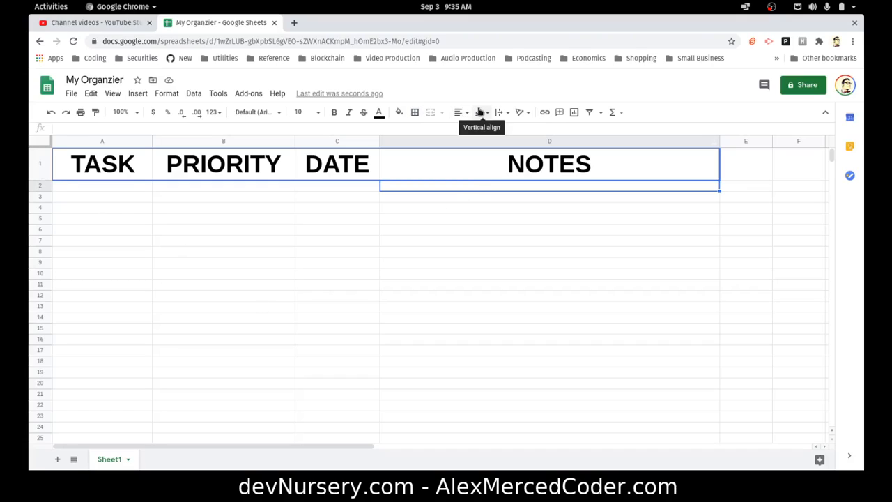
pyautogui.click(120, 185)
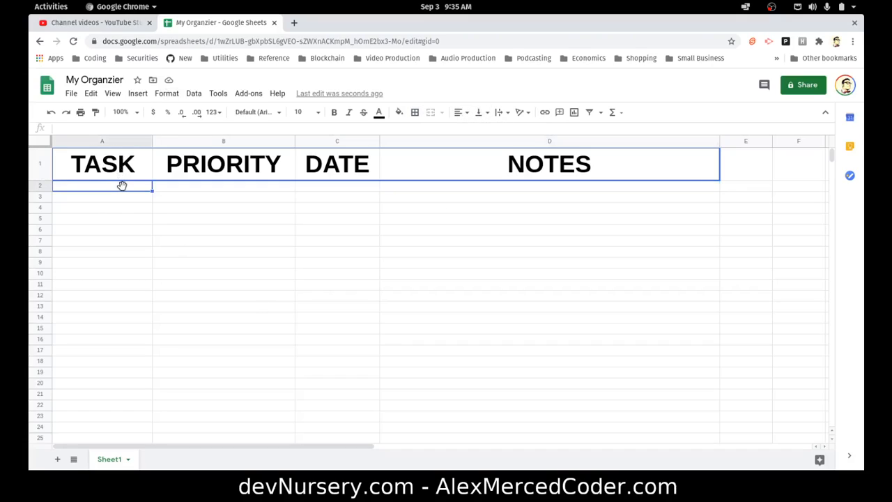
pyautogui.click(236, 187)
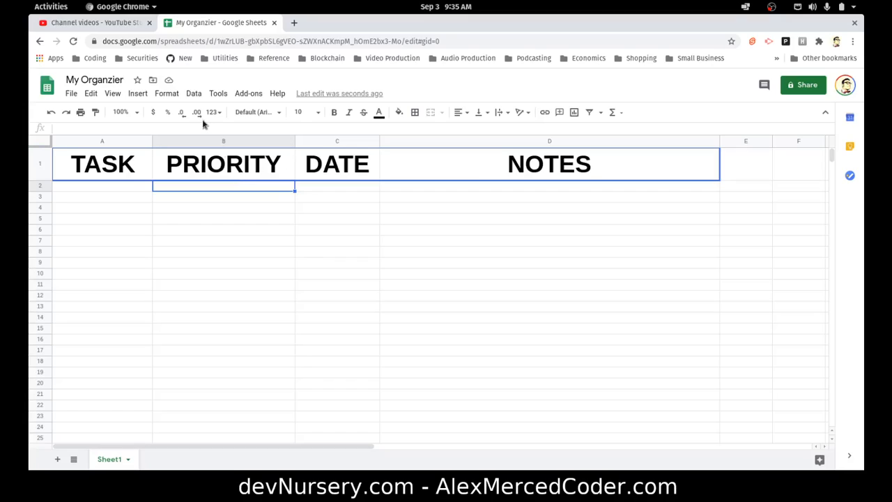
pyautogui.write('1')
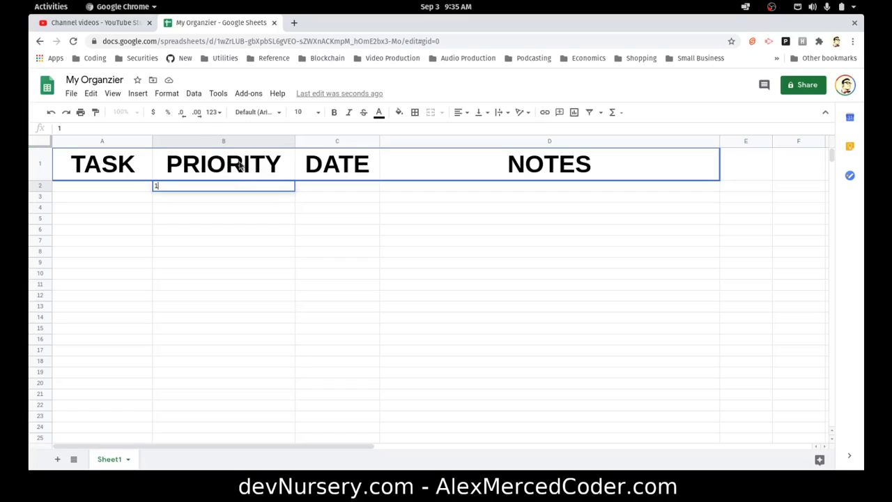
pyautogui.press('BackSpace')
pyautogui.click(193, 94)
pyautogui.click(192, 94)
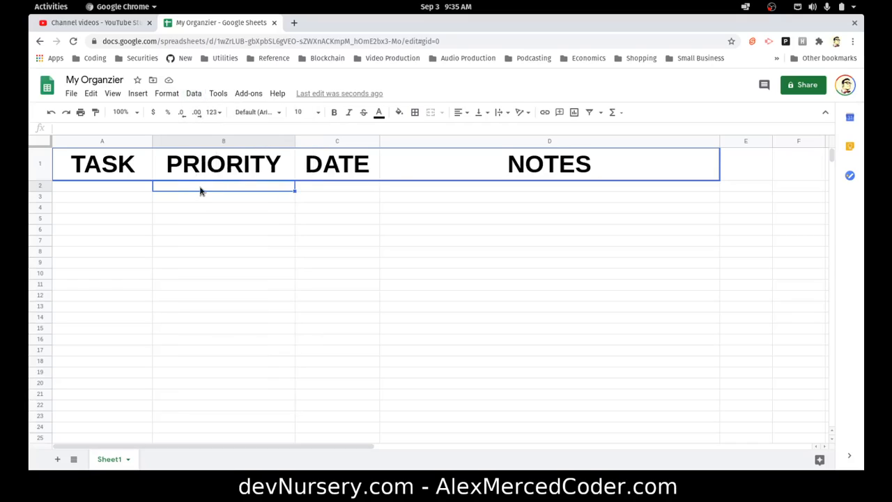
# Open data validation for the PRIORITY column B and start editing its cell range
pyautogui.click(223, 143)
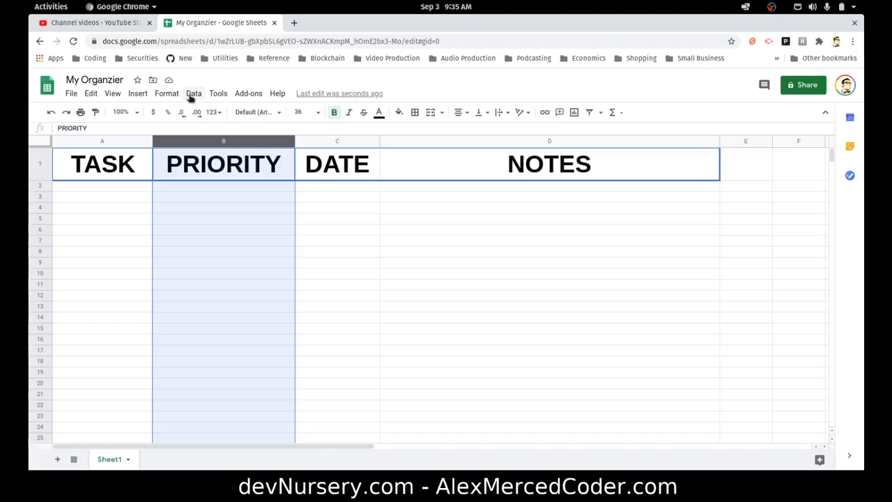
pyautogui.click(192, 95)
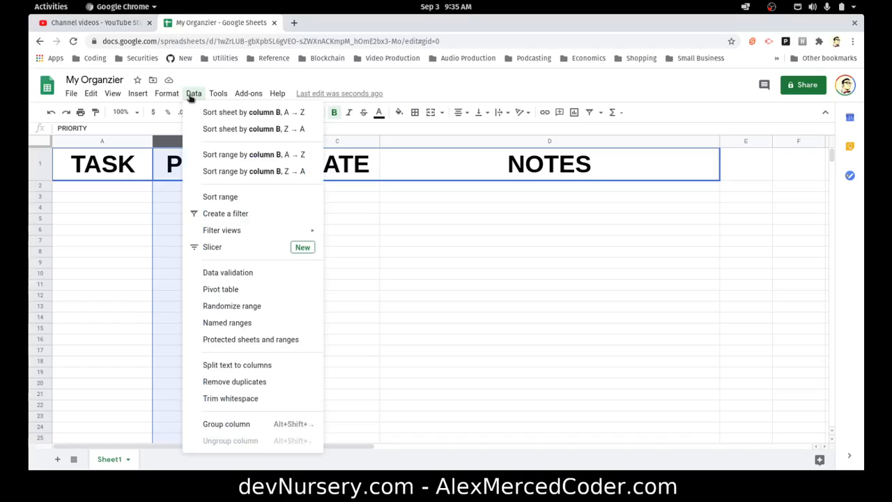
pyautogui.click(228, 271)
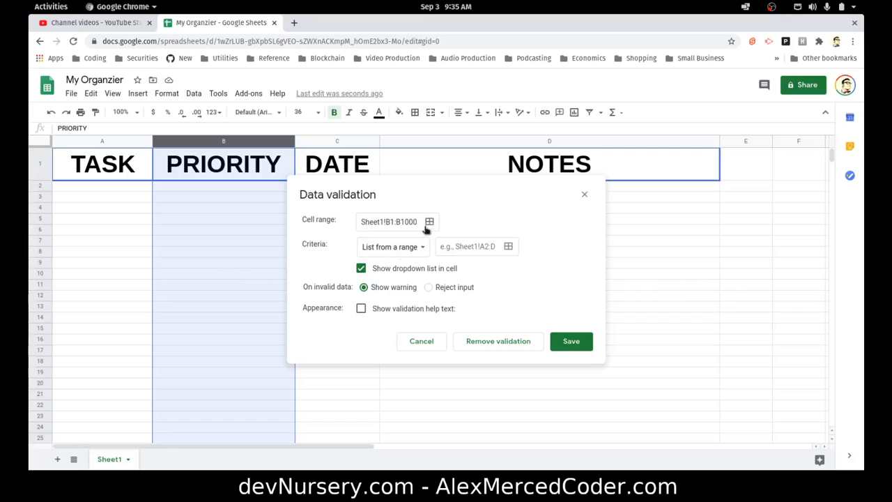
pyautogui.click(429, 223)
pyautogui.click(335, 223)
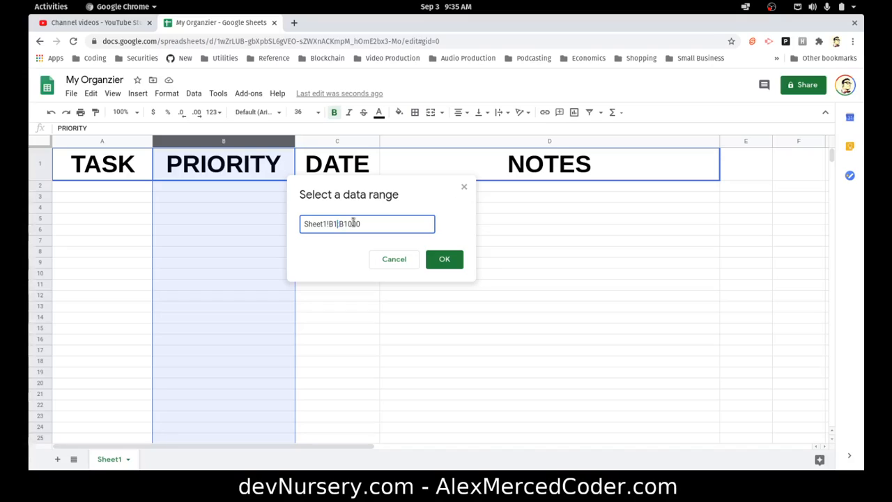
pyautogui.hotkey('ctrl', 'shift', 'i')
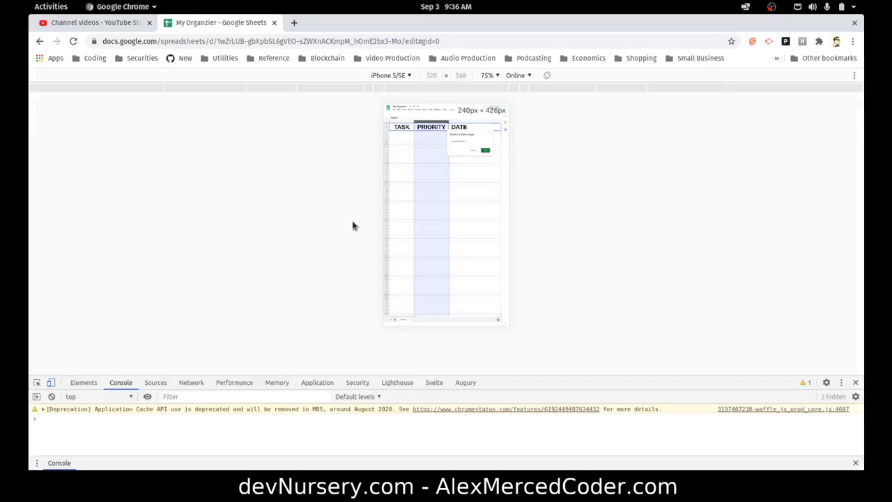
pyautogui.click(52, 382)
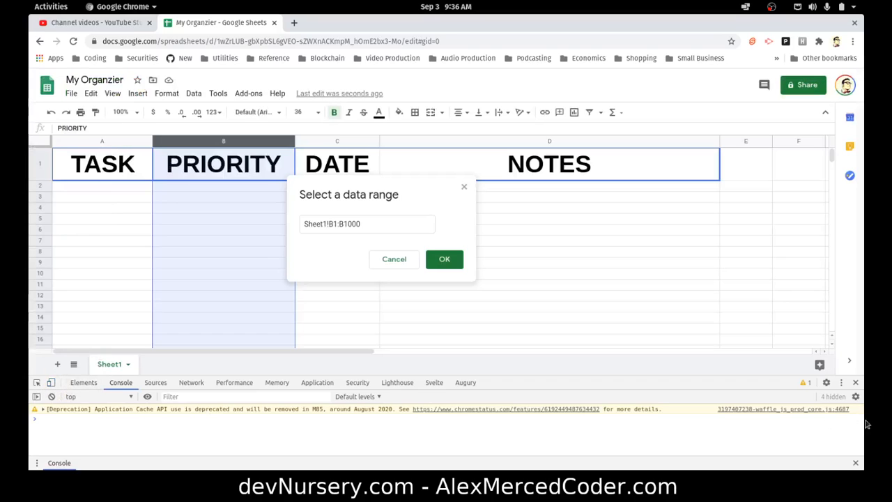
pyautogui.click(855, 383)
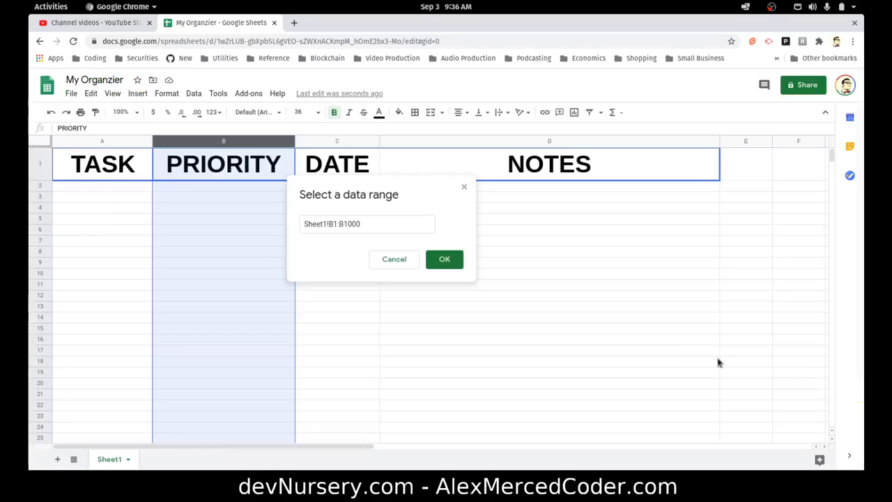
# Change the validation cell range to Sheet1!B2:B1000 so the header is excluded
pyautogui.click(337, 224)
pyautogui.press('BackSpace')
pyautogui.write('2')
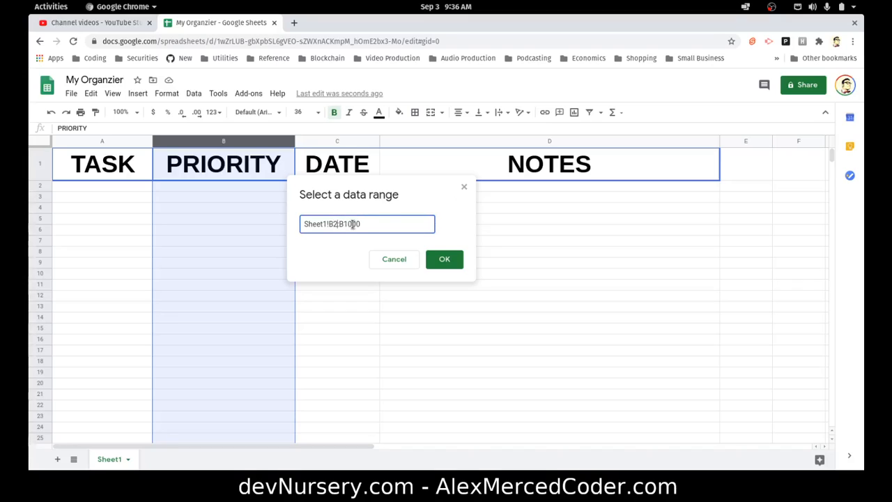
pyautogui.click(439, 259)
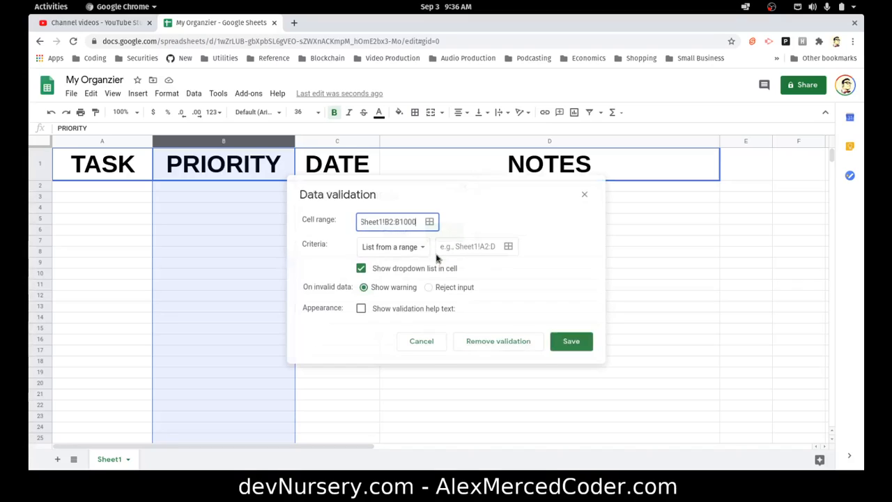
# Set the validation criteria to Number between 1 and 5, reject invalid input, and save the rule
pyautogui.click(400, 248)
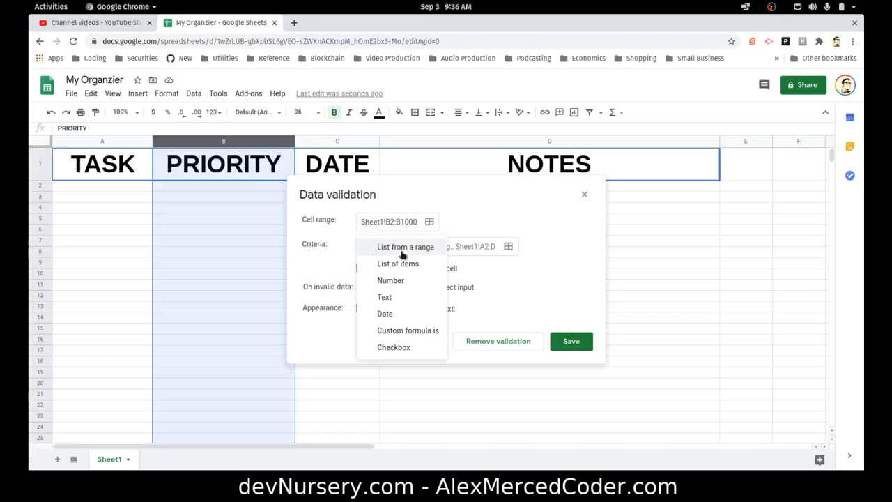
pyautogui.click(400, 280)
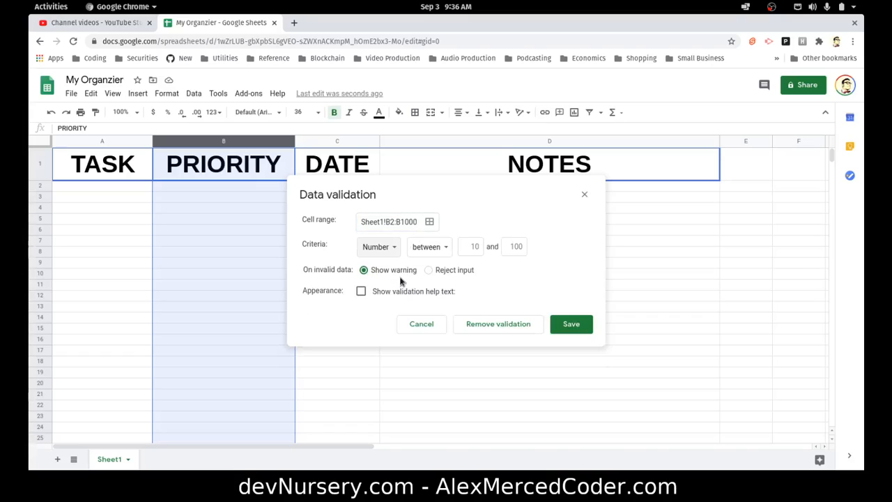
pyautogui.click(477, 249)
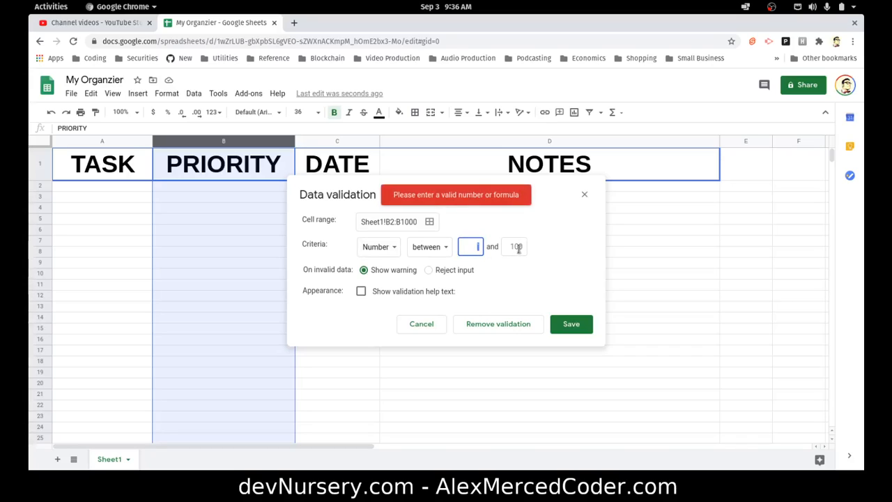
pyautogui.write('5')
pyautogui.doubleClick(514, 246)
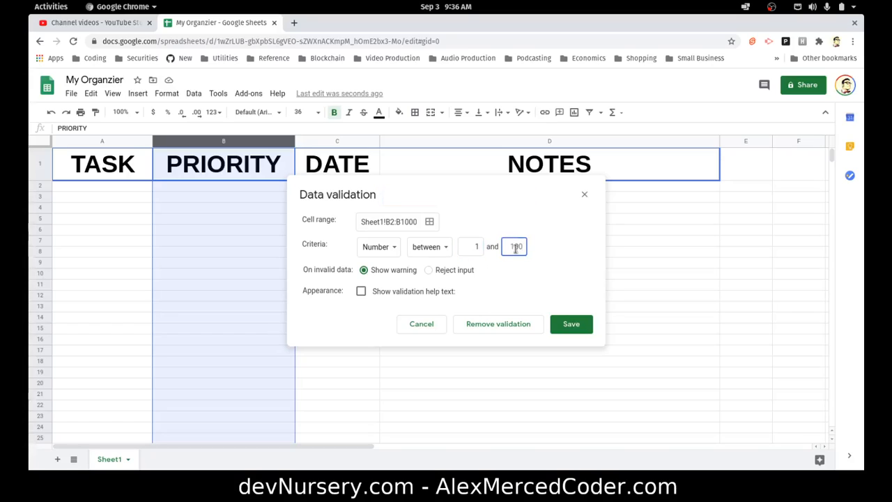
pyautogui.write('5')
pyautogui.click(429, 271)
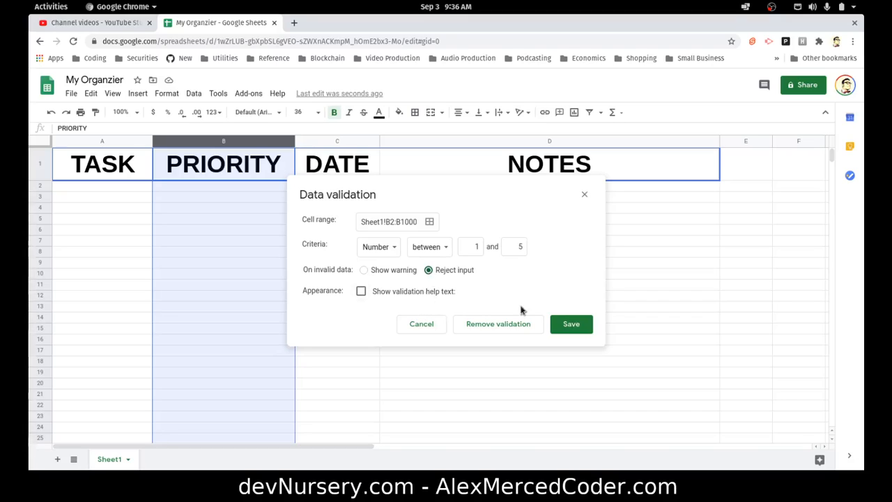
pyautogui.click(582, 332)
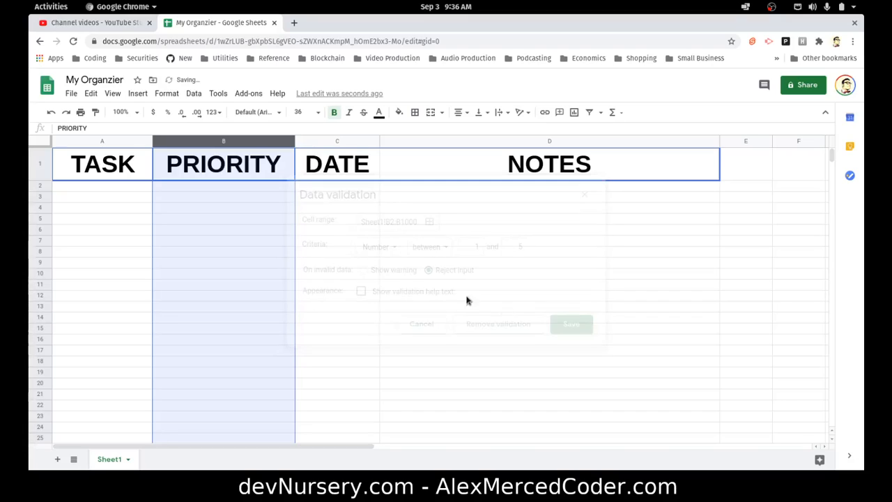
# Test the validation by entering 1 in B2, dismiss the error, and clear the cell
pyautogui.click(272, 186)
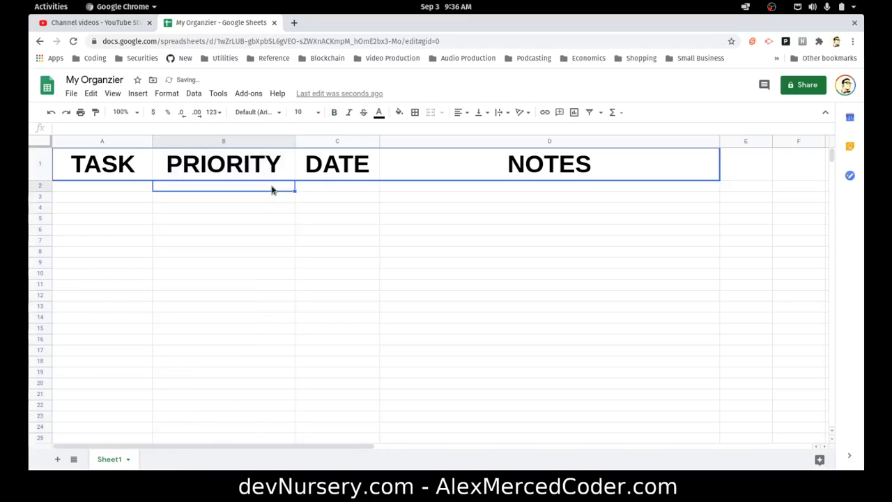
pyautogui.write('1')
pyautogui.click(339, 247)
pyautogui.click(262, 188)
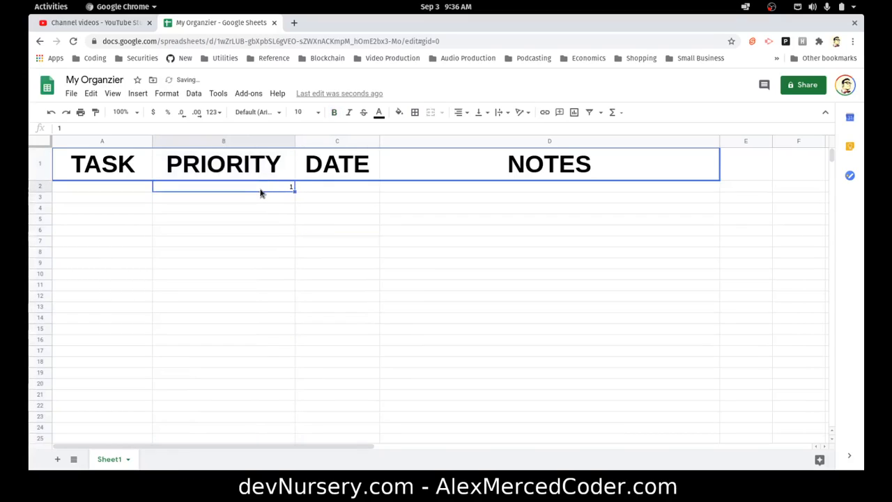
pyautogui.click(324, 245)
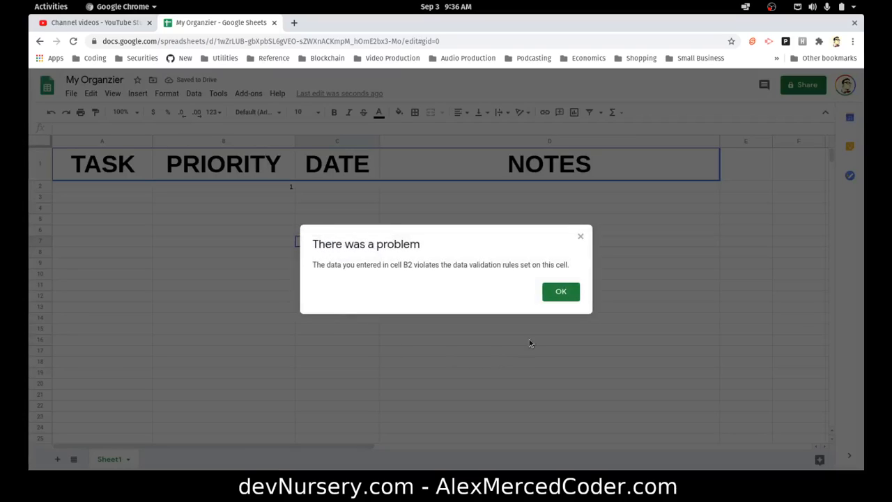
pyautogui.click(559, 292)
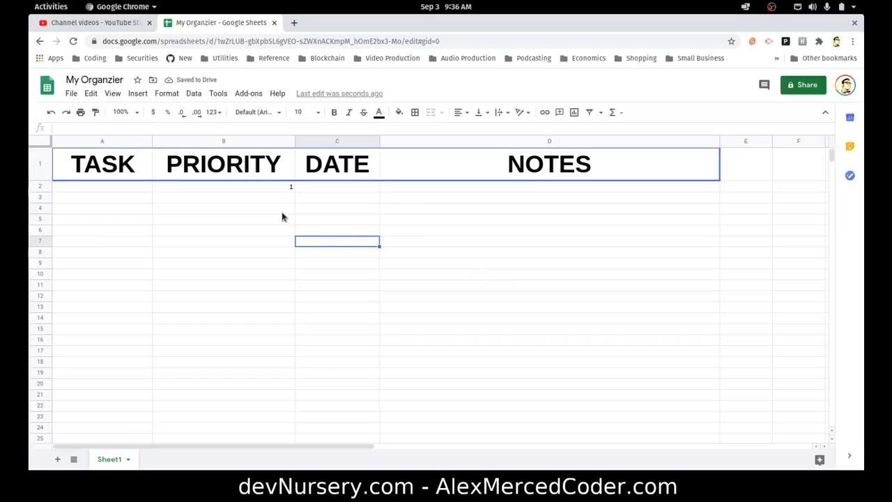
pyautogui.click(273, 198)
pyautogui.click(272, 187)
pyautogui.press('Delete')
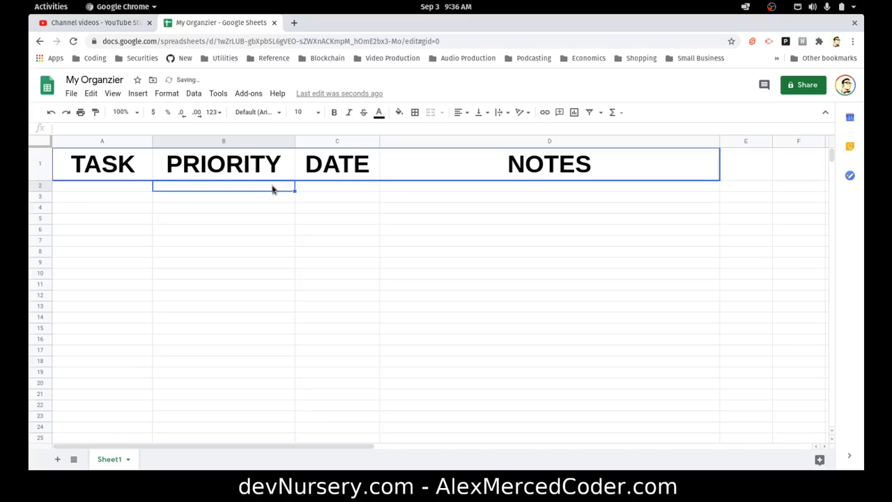
# Open conditional formatting for the PRIORITY column and set its range to B2:B1000
pyautogui.click(274, 143)
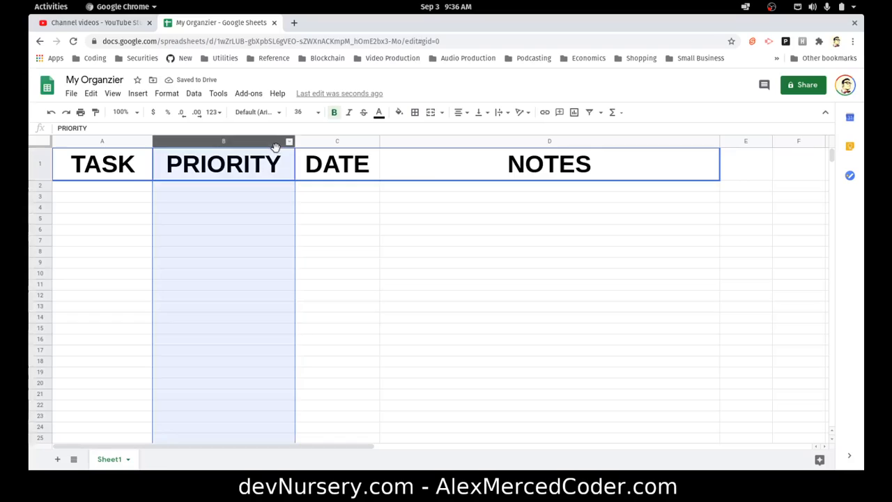
pyautogui.click(195, 93)
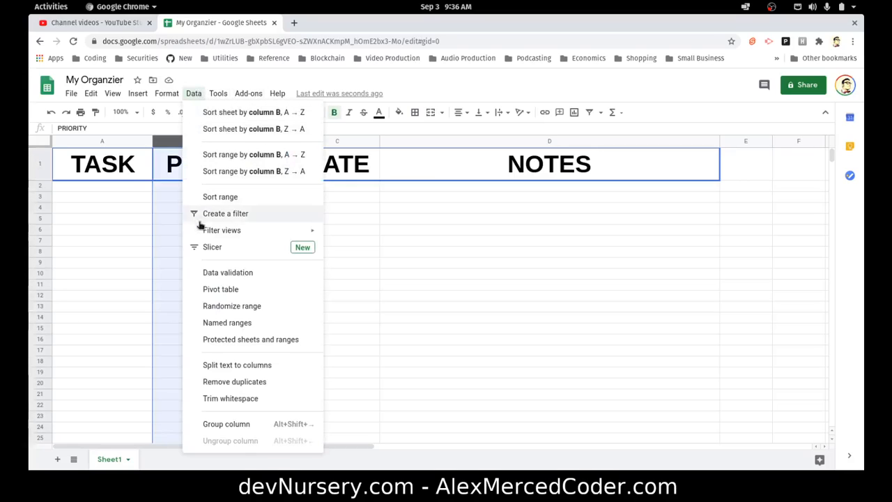
pyautogui.click(167, 145)
pyautogui.rightClick(166, 142)
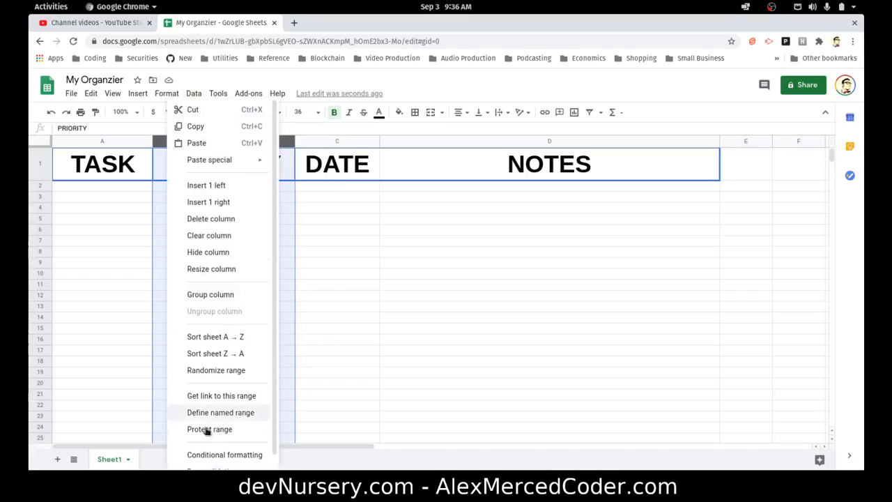
pyautogui.click(215, 455)
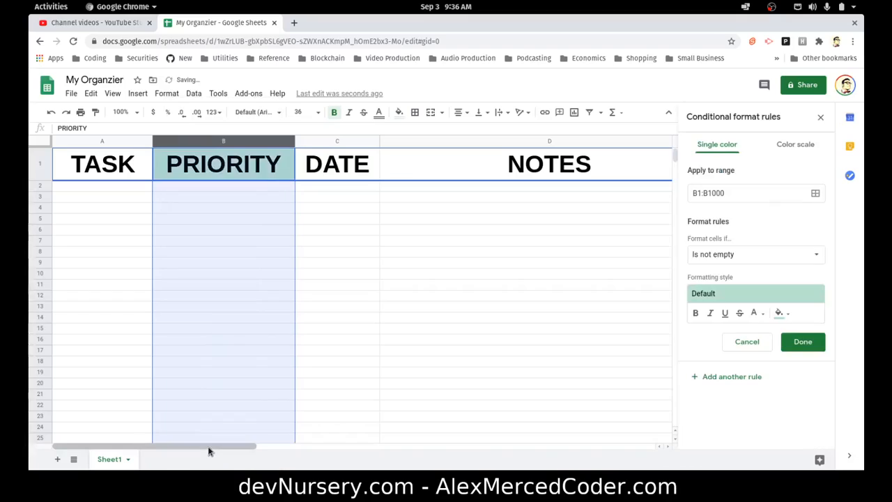
pyautogui.click(701, 192)
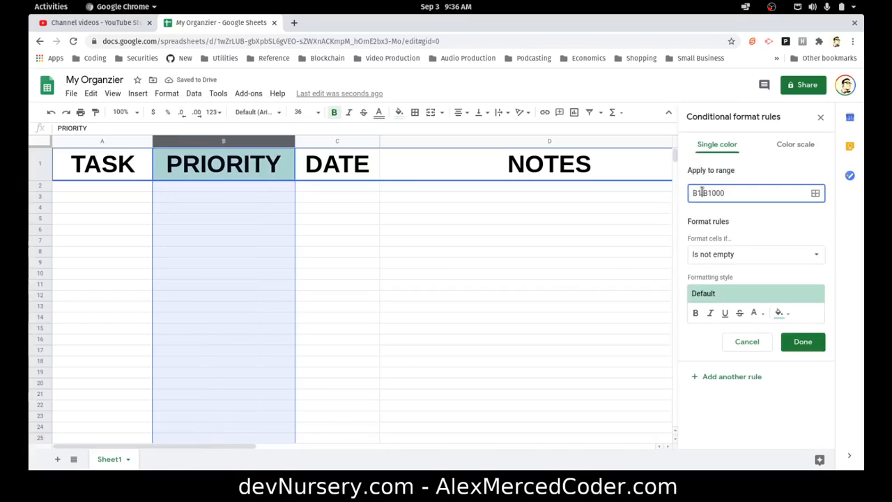
pyautogui.press('BackSpace')
pyautogui.write('2')
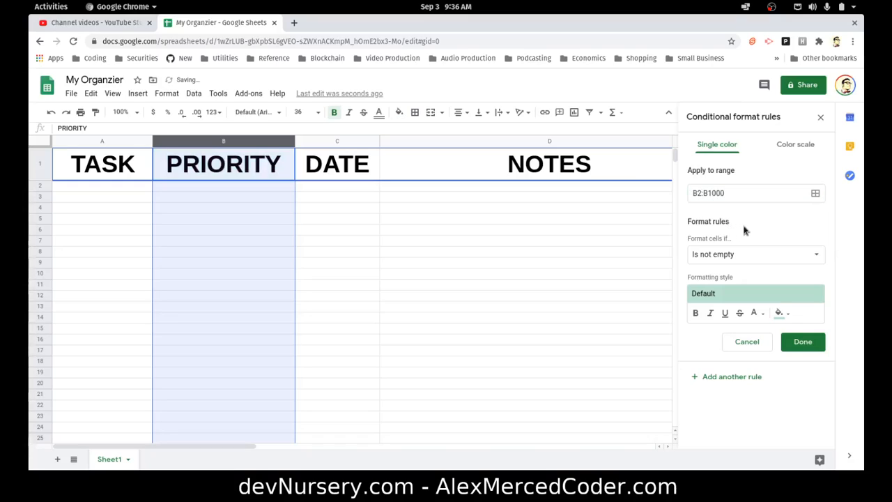
# Browse the list of available format conditions without choosing one
pyautogui.click(744, 255)
pyautogui.scroll(-4, 744, 315)
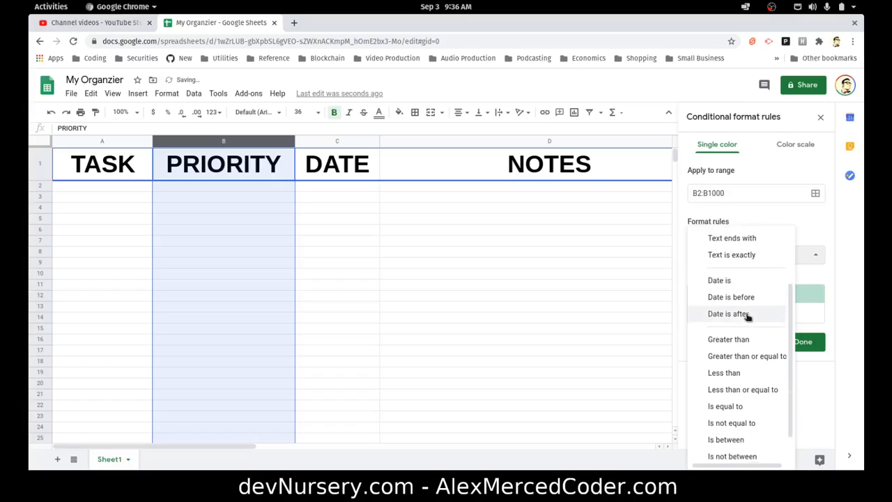
pyautogui.scroll(2, 758, 407)
pyautogui.scroll(1, 757, 408)
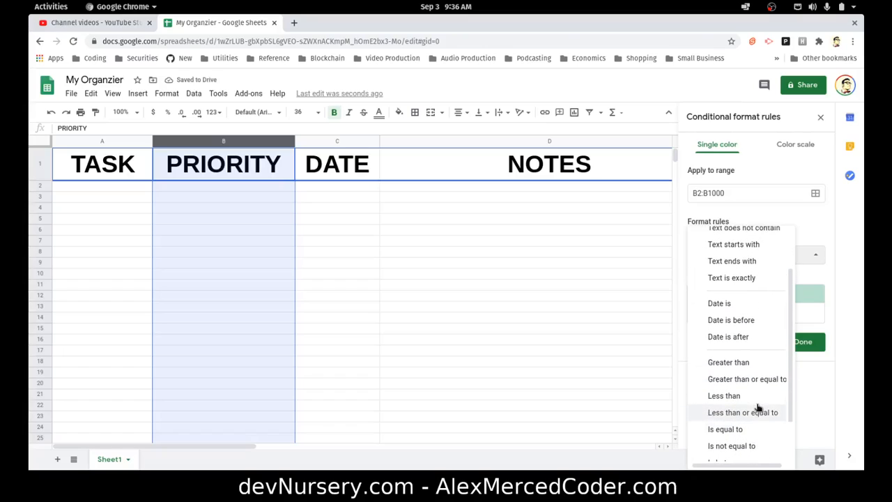
pyautogui.scroll(-2, 759, 407)
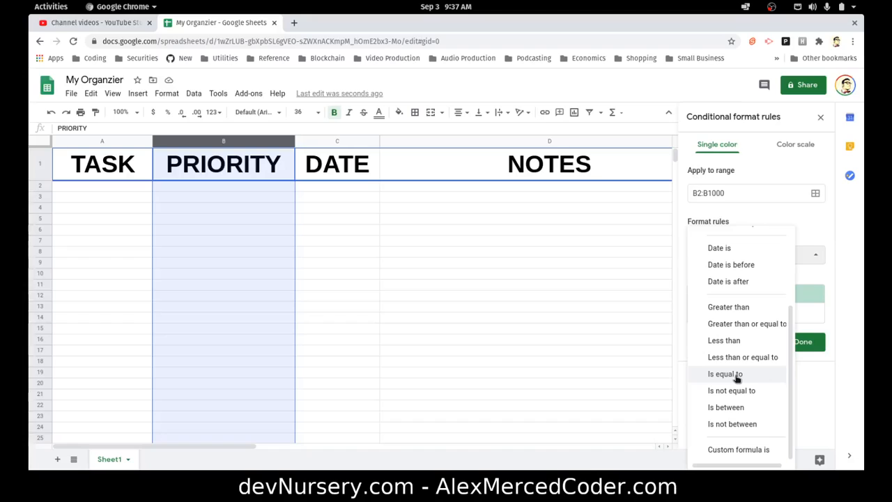
pyautogui.scroll(3, 737, 376)
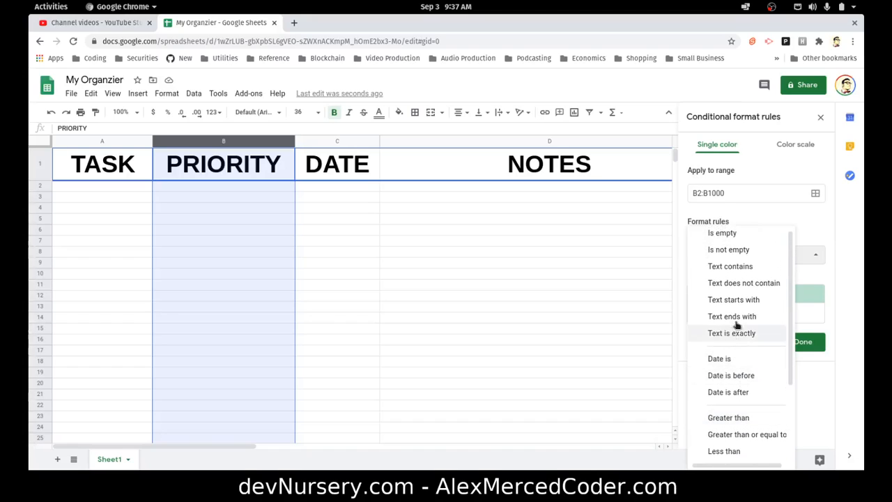
pyautogui.scroll(-3, 739, 310)
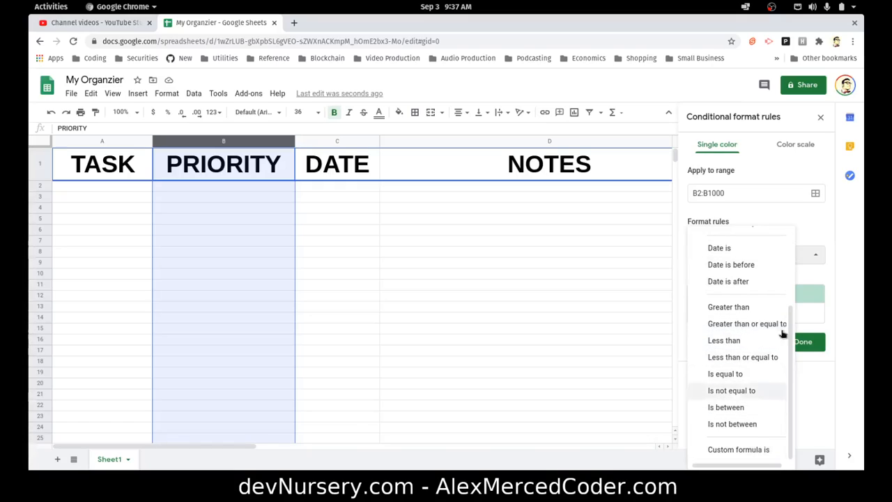
pyautogui.click(803, 219)
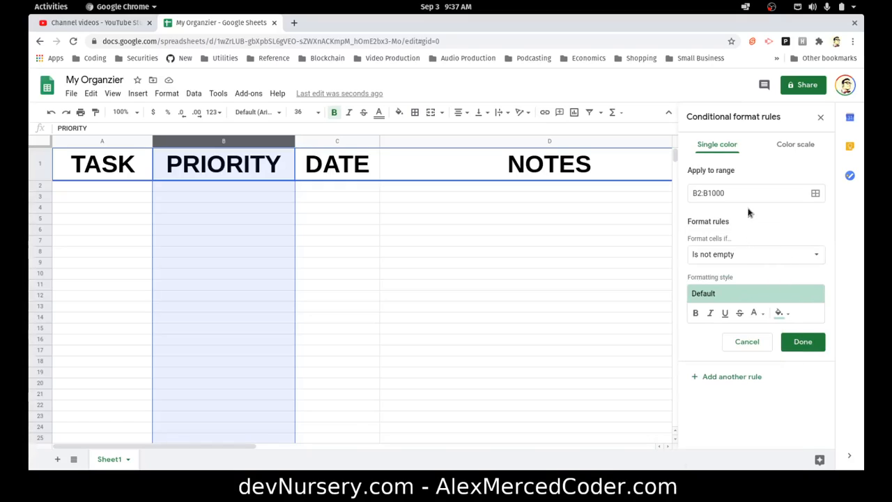
# Switch the rule to a color scale and set its minpoint to Number 1
pyautogui.click(785, 144)
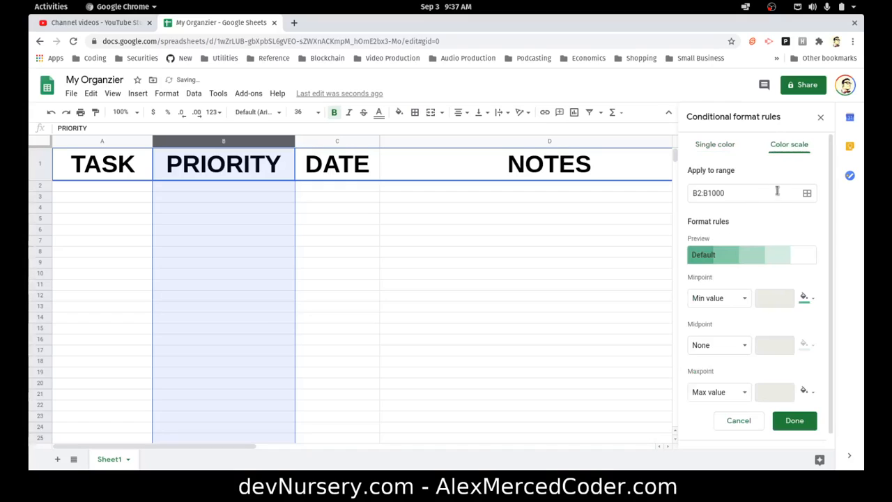
pyautogui.click(740, 299)
pyautogui.click(732, 314)
pyautogui.click(771, 302)
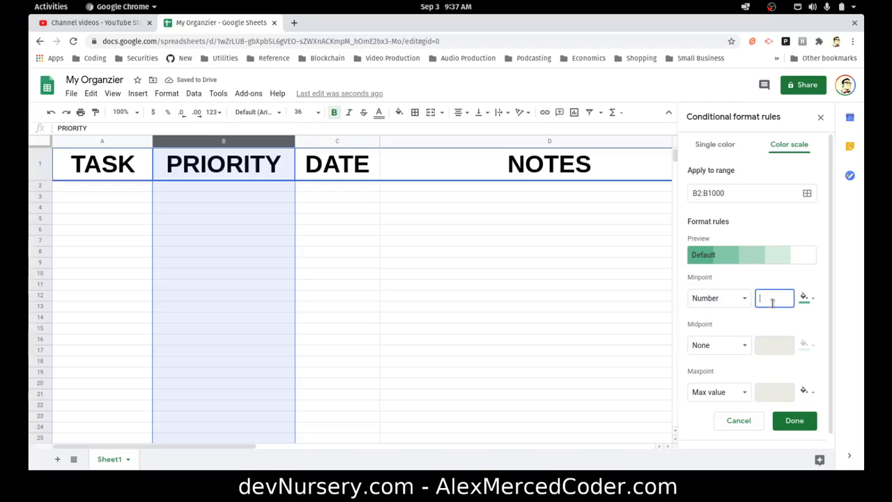
pyautogui.write('1')
# Set the color scale midpoint to Number 3 and the maxpoint to Number 5
pyautogui.click(746, 350)
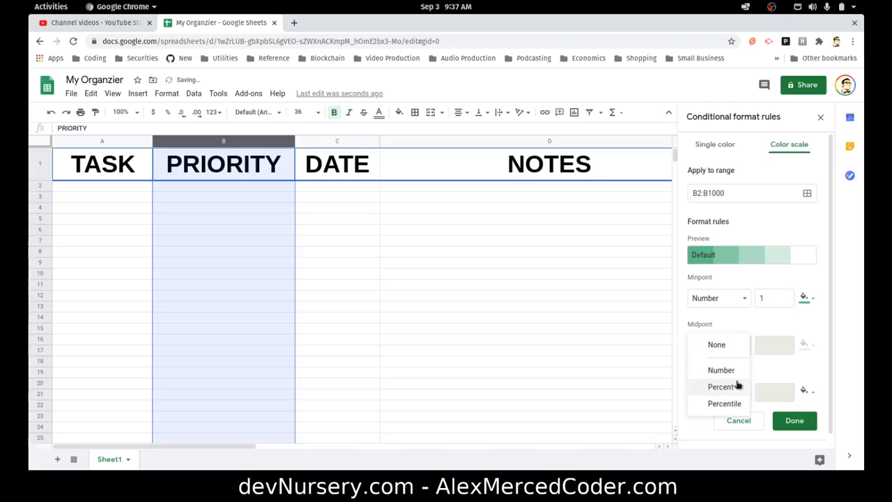
pyautogui.click(744, 367)
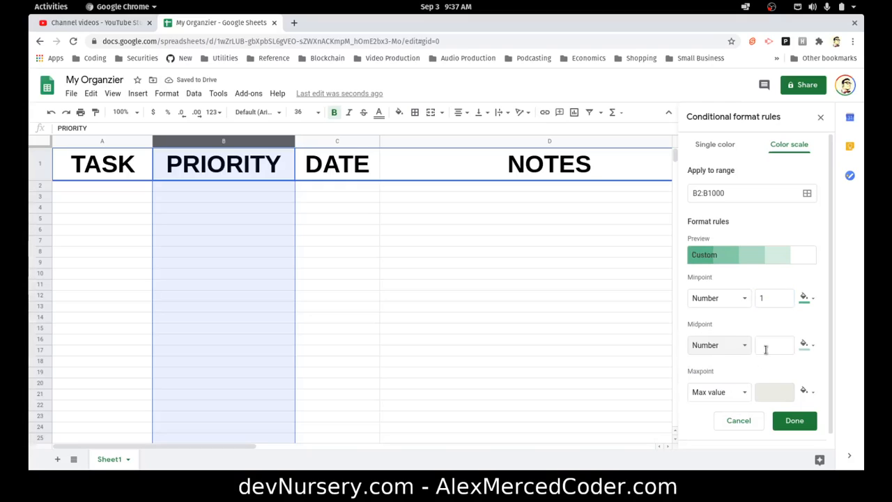
pyautogui.click(747, 350)
pyautogui.click(769, 349)
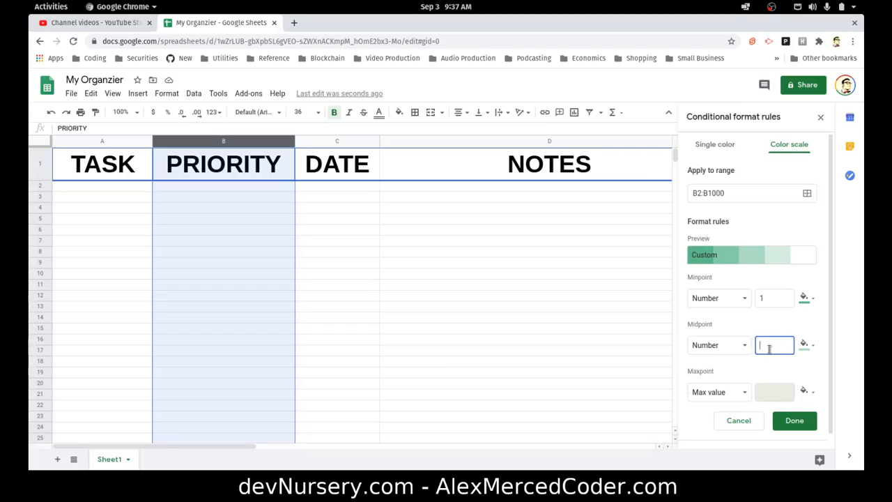
pyautogui.write('3')
pyautogui.click(743, 394)
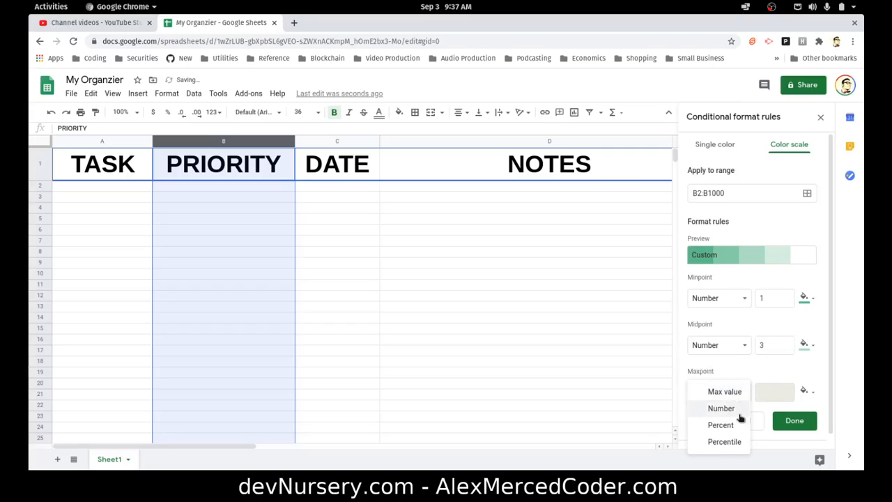
pyautogui.click(740, 412)
pyautogui.click(764, 395)
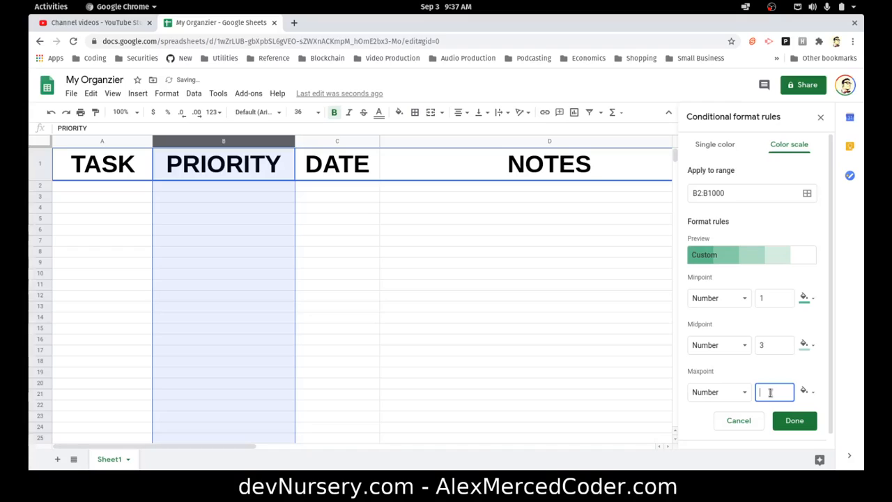
pyautogui.write('5')
# Apply the green-yellow-red color scale preset and save the rule
pyautogui.click(724, 256)
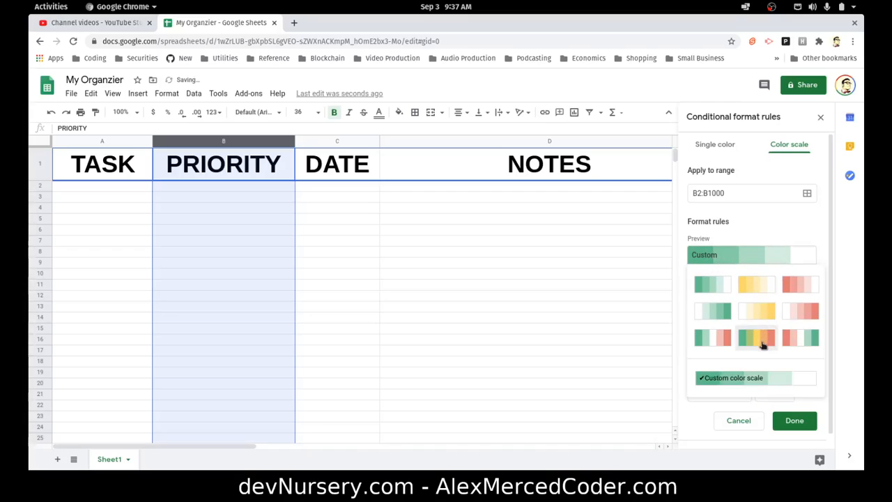
pyautogui.click(763, 344)
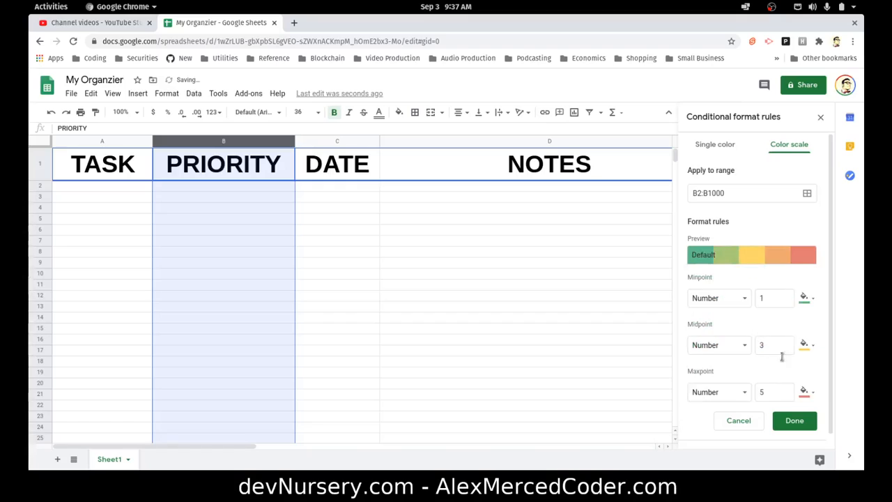
pyautogui.click(794, 421)
# Enter 3 in cell B2 to test the color scale
pyautogui.click(244, 222)
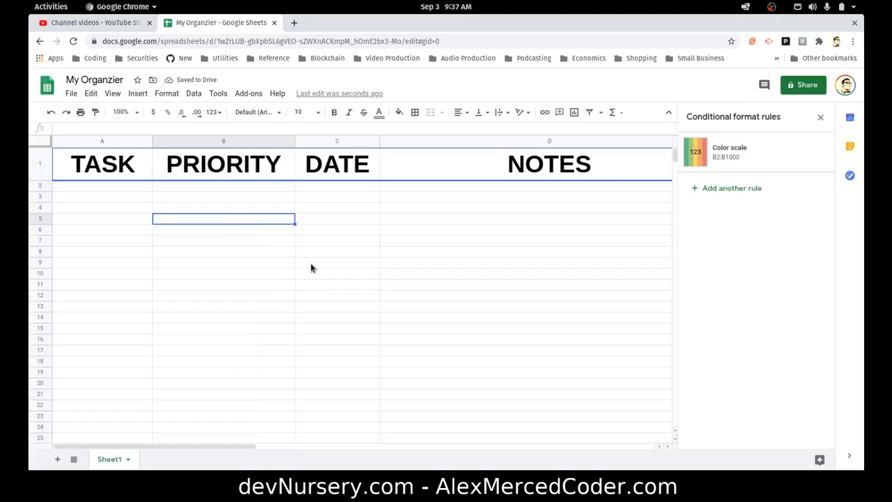
pyautogui.click(277, 232)
pyautogui.click(253, 186)
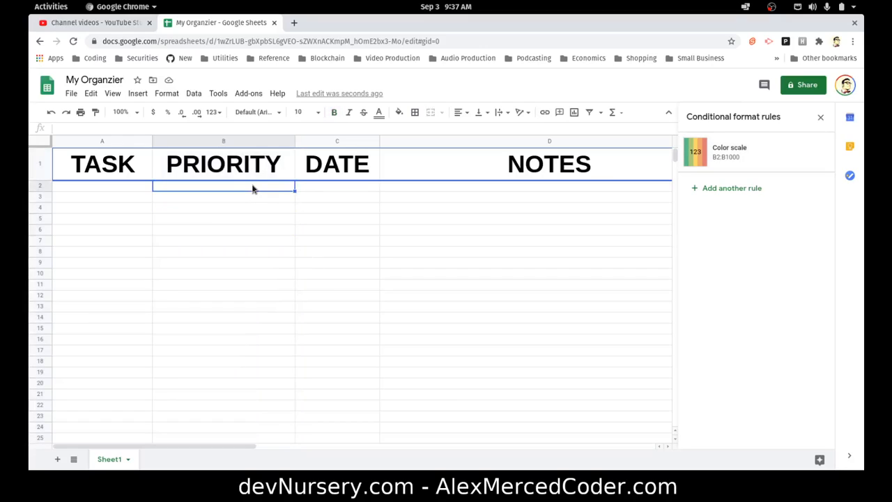
pyautogui.write('3')
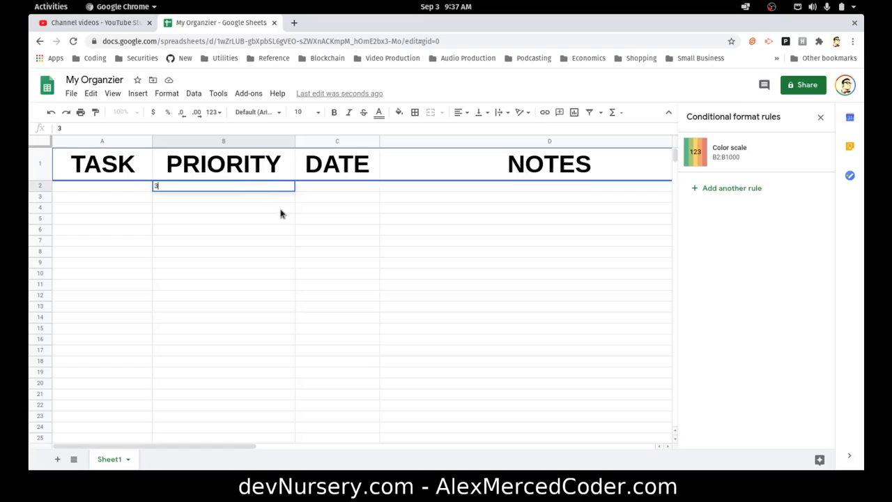
pyautogui.press('Return')
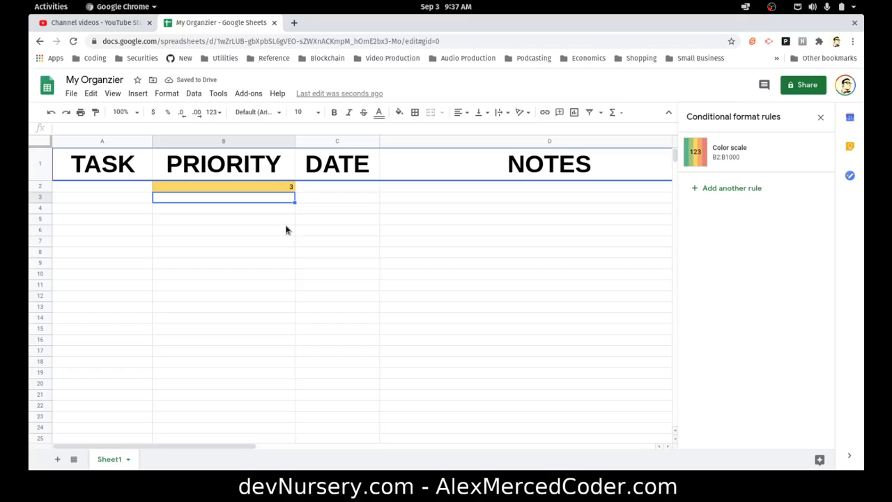
# Review the color scale rule, close the conditional format panel, and clear the test value from B2
pyautogui.click(258, 188)
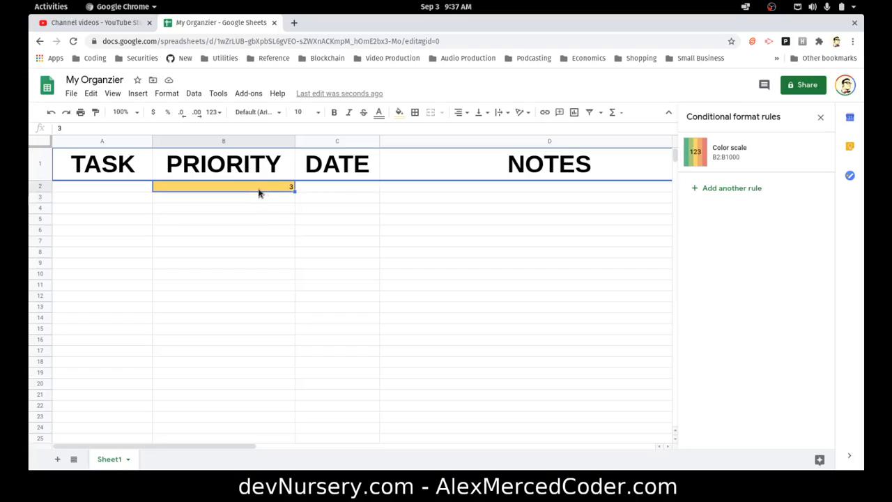
pyautogui.click(789, 143)
pyautogui.scroll(-1, 741, 263)
pyautogui.scroll(1, 740, 263)
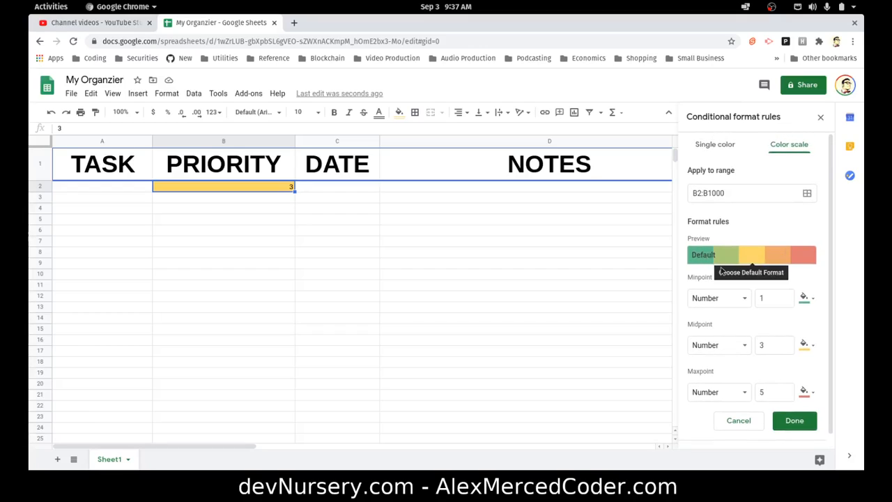
pyautogui.click(820, 117)
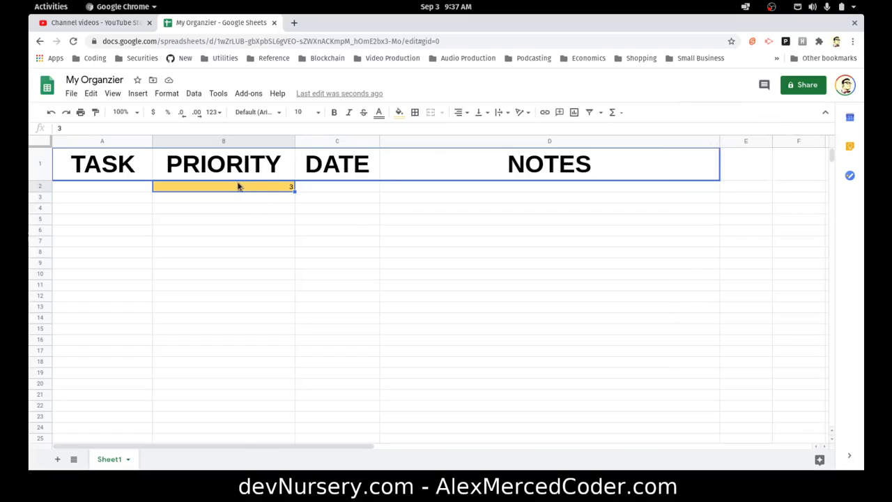
pyautogui.press('Delete')
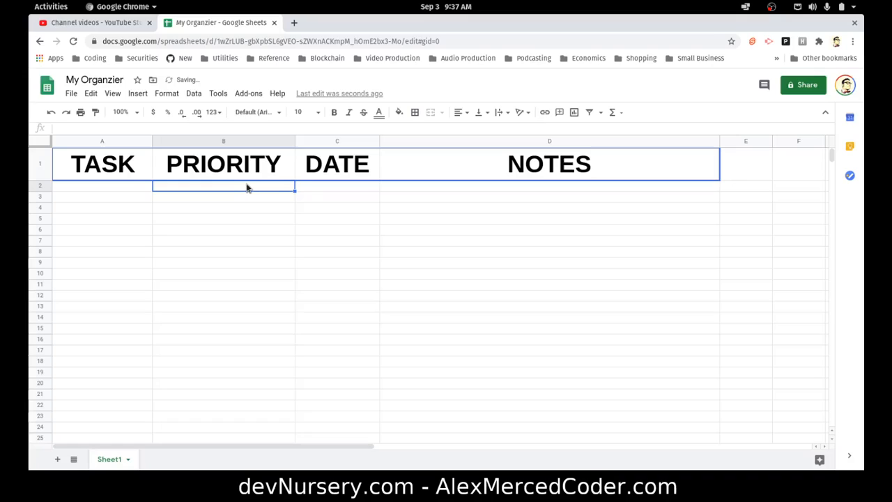
pyautogui.click(327, 187)
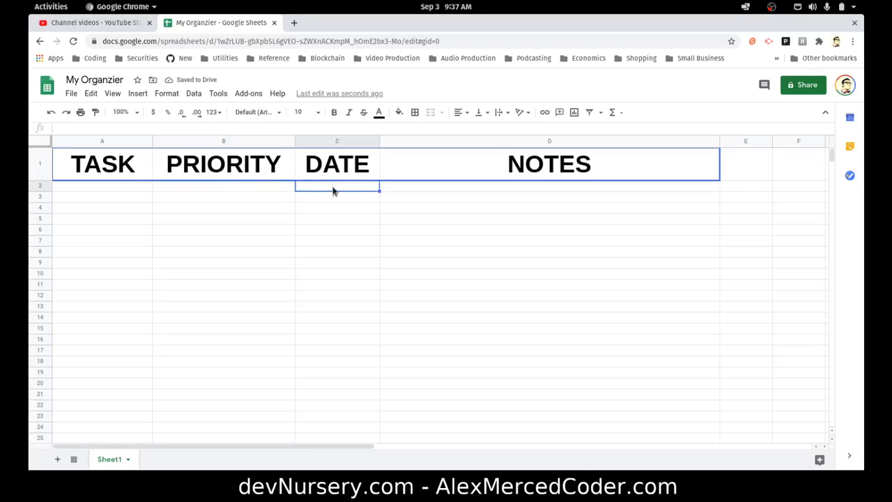
# Add data validation to column C for range C2:C1000 requiring a valid date and rejecting invalid input
pyautogui.click(341, 141)
pyautogui.click(194, 94)
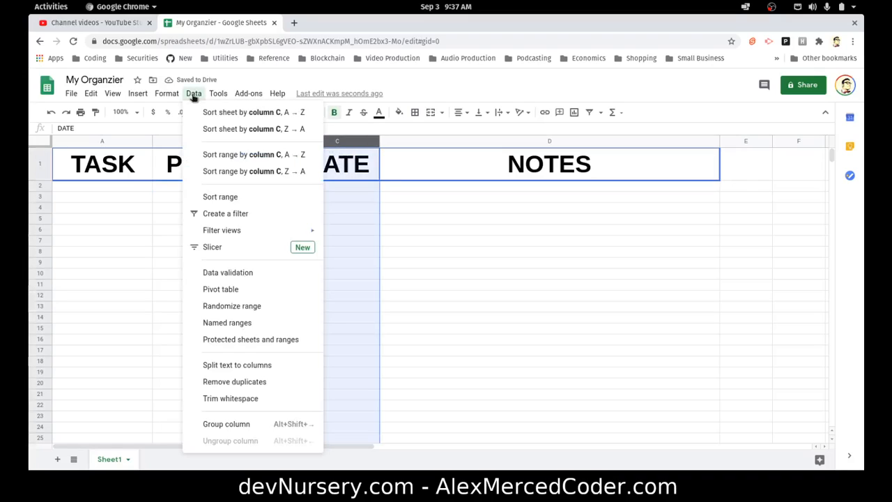
pyautogui.click(257, 277)
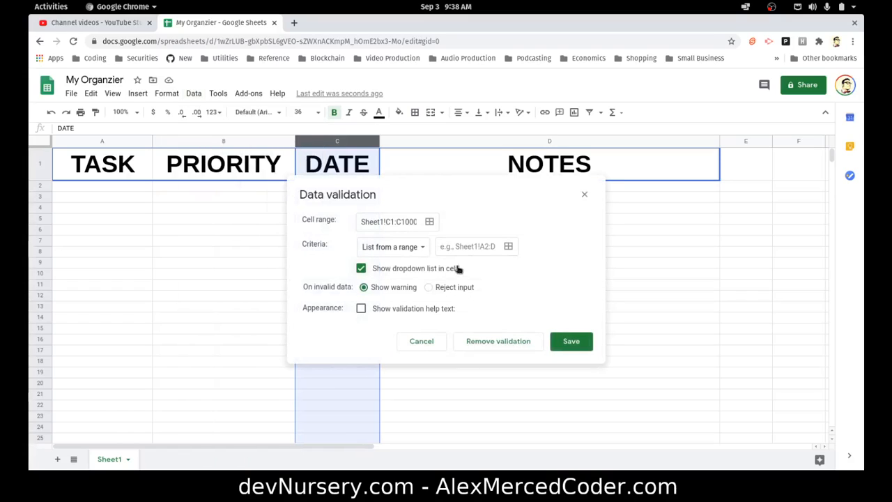
pyautogui.click(410, 225)
pyautogui.click(424, 223)
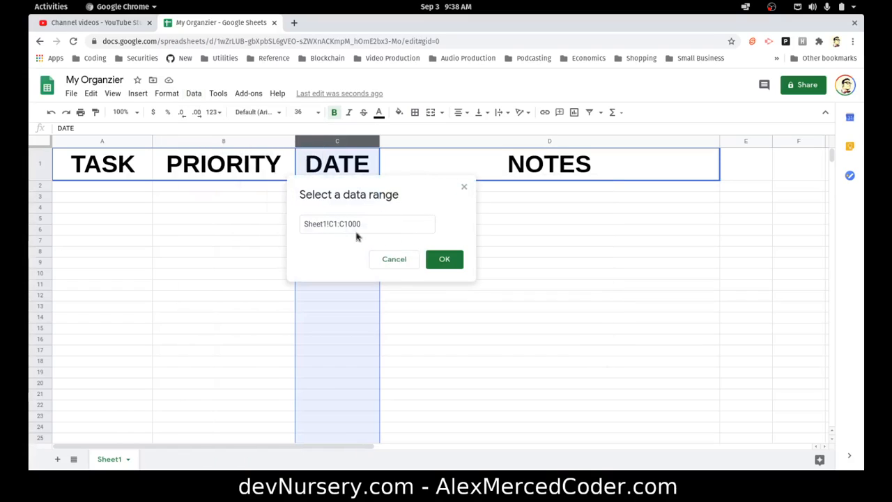
pyautogui.click(336, 224)
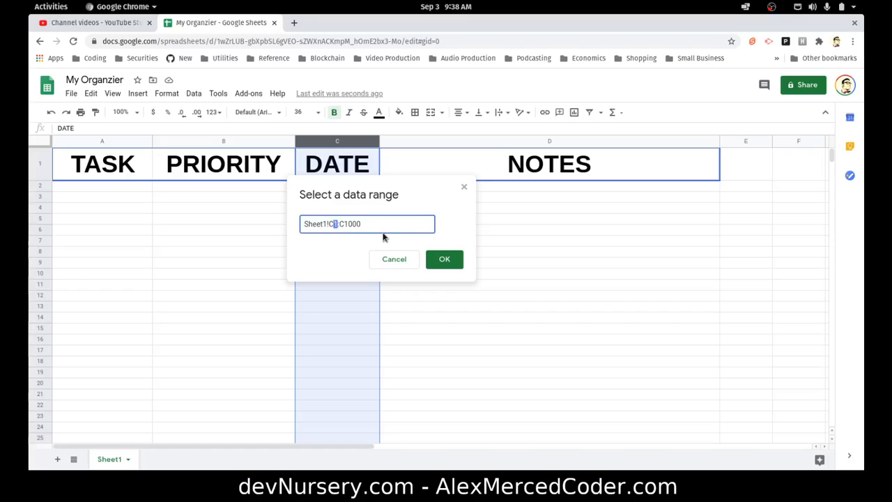
pyautogui.click(443, 259)
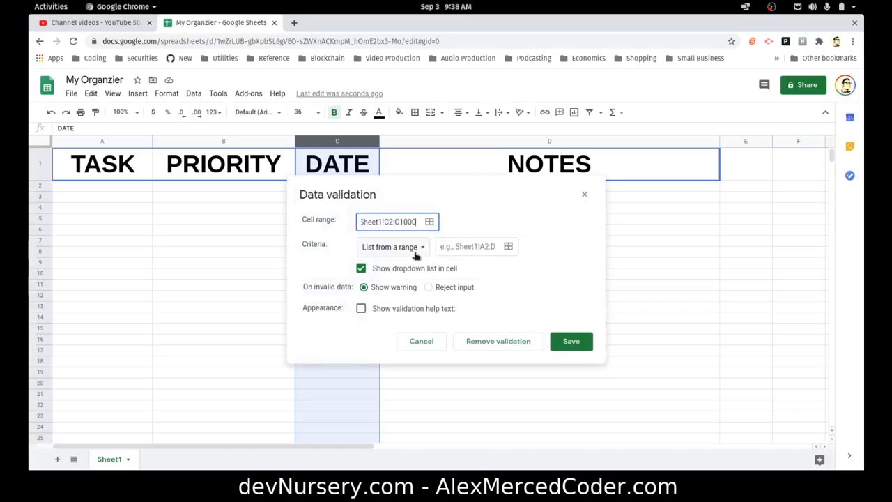
pyautogui.click(417, 252)
pyautogui.click(398, 315)
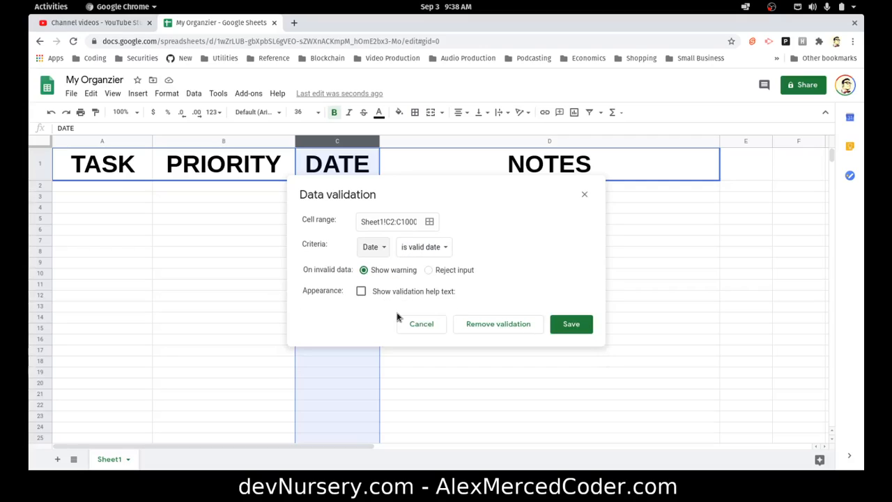
pyautogui.click(427, 272)
pyautogui.click(433, 255)
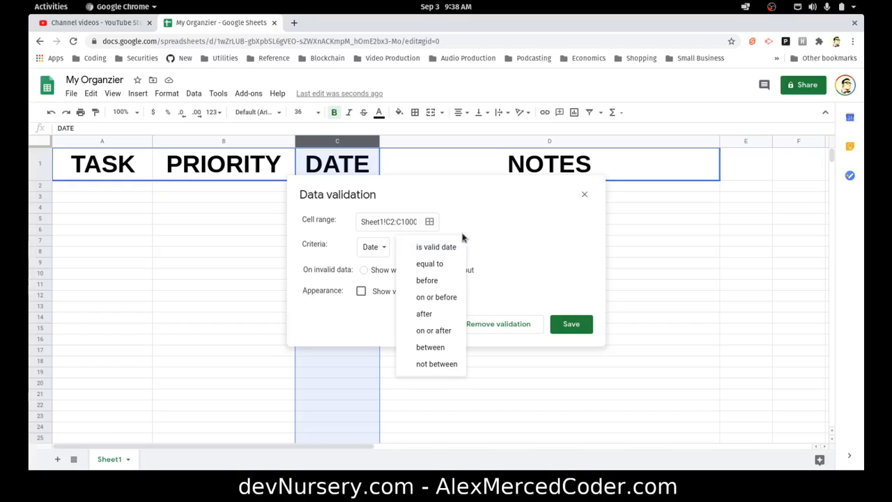
pyautogui.click(436, 248)
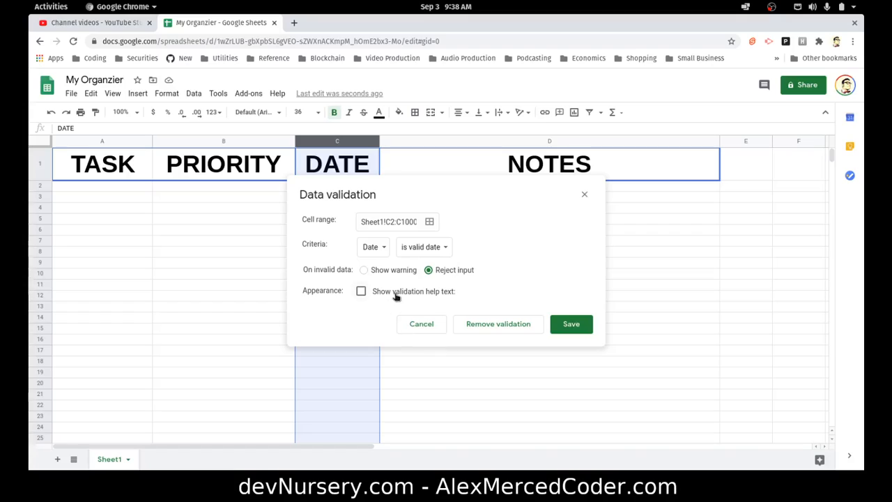
pyautogui.click(563, 325)
pyautogui.click(339, 275)
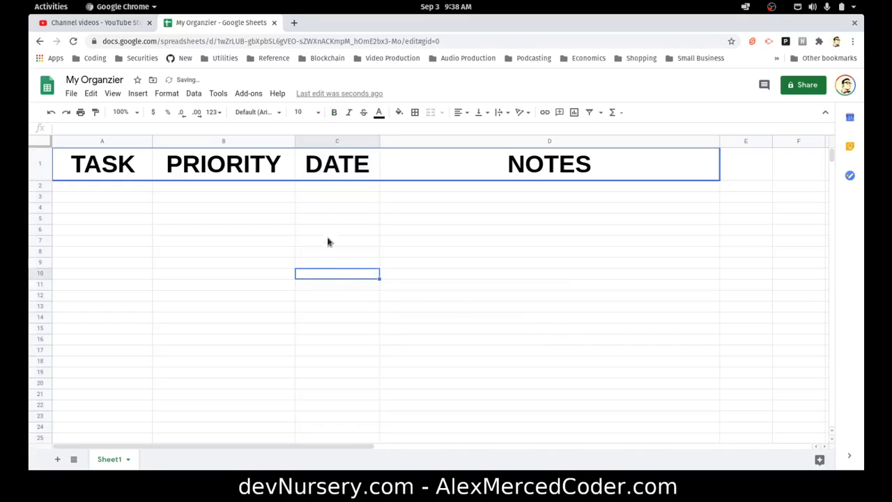
# Enter the task Pay Bill with priority 5 in the first data row
pyautogui.click(325, 198)
pyautogui.click(318, 188)
pyautogui.click(339, 280)
pyautogui.click(139, 188)
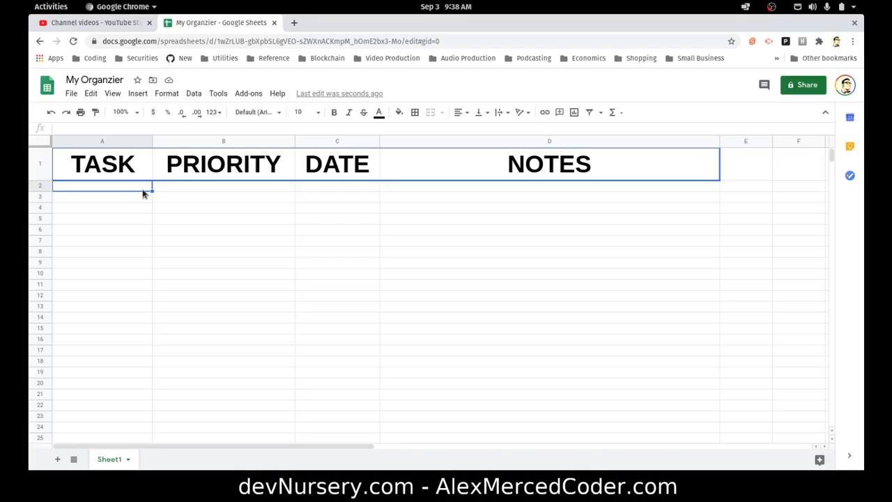
pyautogui.write('Pay P')
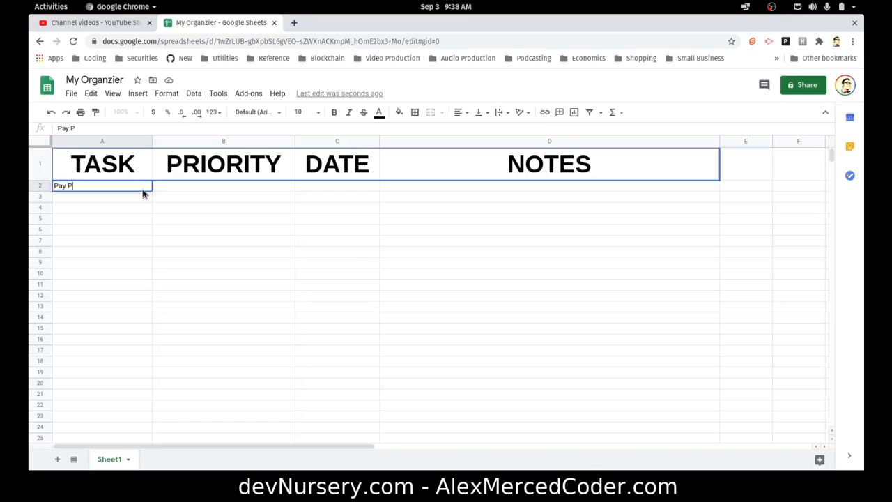
pyautogui.press('BackSpace')
pyautogui.write('Bill')
pyautogui.press('Tab')
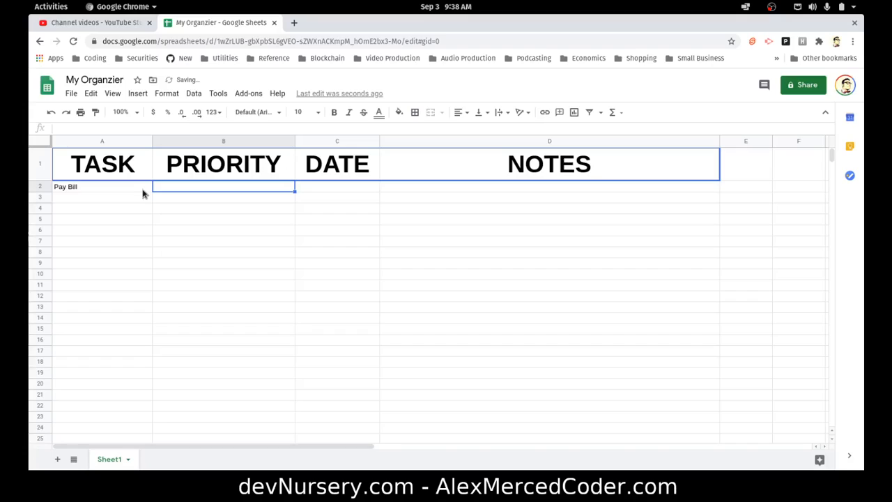
pyautogui.write('5')
pyautogui.press('Tab')
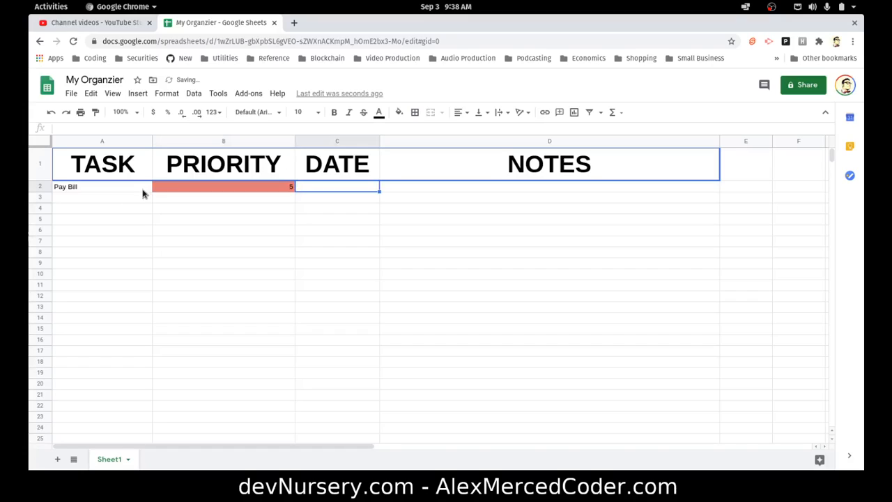
# Pick September 17, 2020 from the date picker in cell C2
pyautogui.doubleClick(366, 189)
pyautogui.click(372, 204)
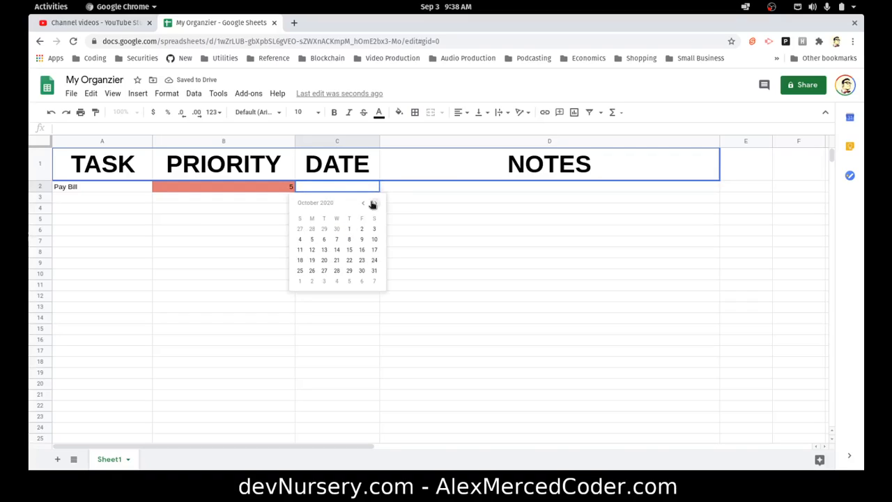
pyautogui.click(362, 202)
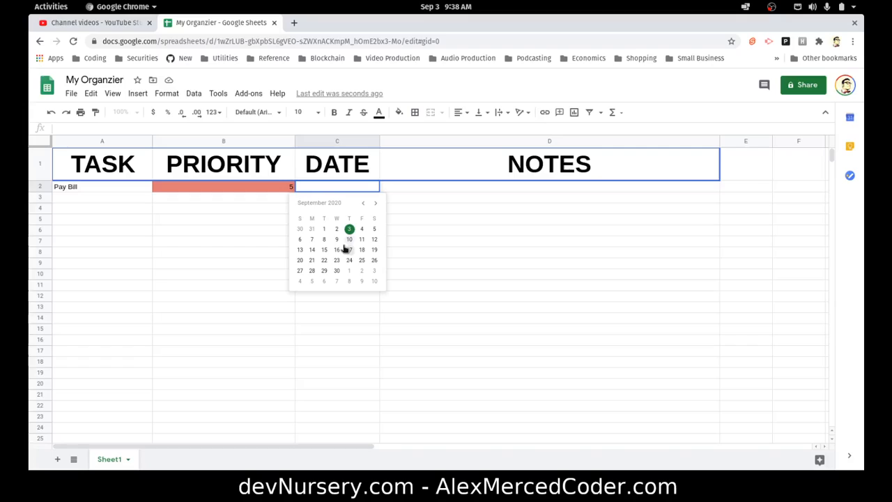
pyautogui.click(347, 250)
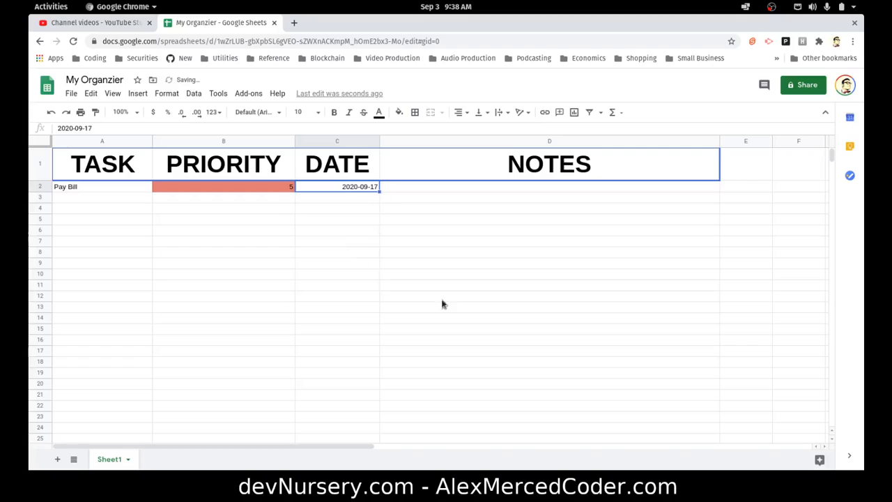
pyautogui.click(506, 190)
pyautogui.write('d')
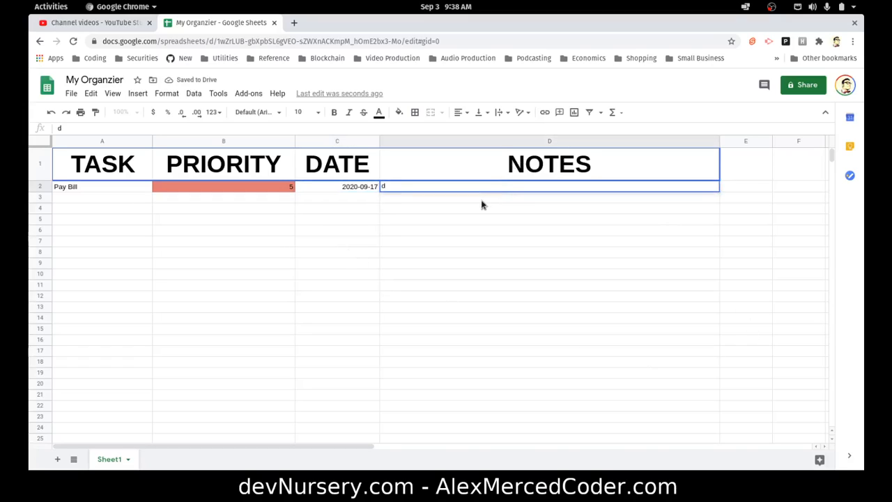
pyautogui.press('BackSpace')
# Rename the sheet tab to Organizer
pyautogui.doubleClick(108, 461)
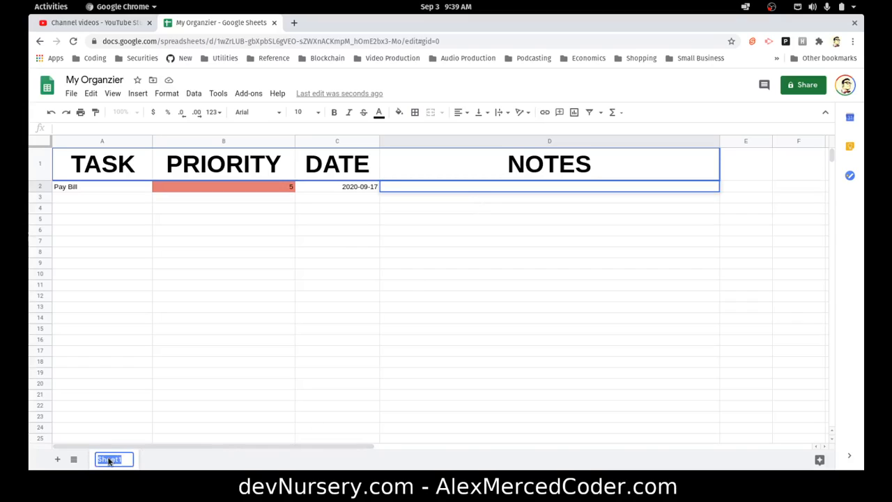
pyautogui.write('Organizer')
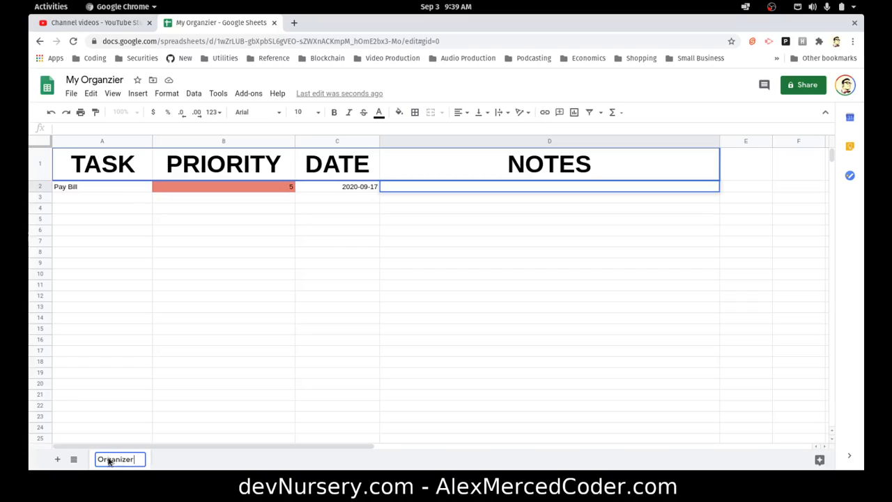
pyautogui.press('Return')
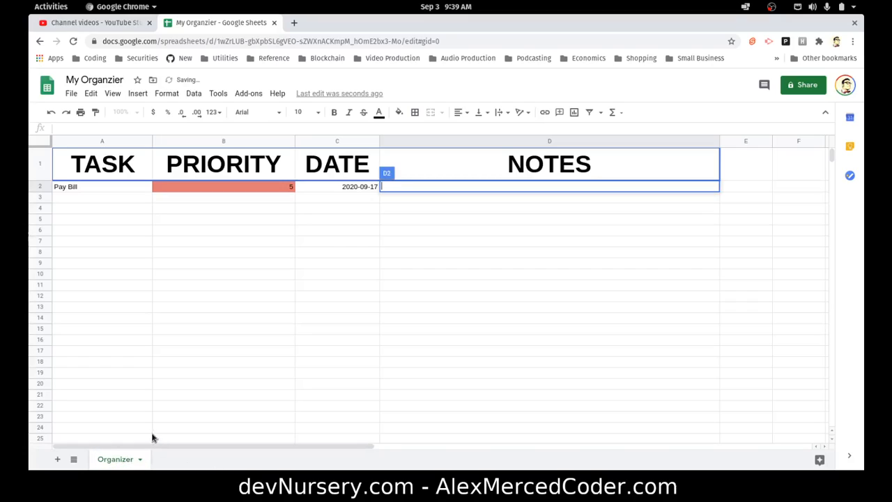
# Insert a new form linked to the spreadsheet and open it in its tab
pyautogui.click(137, 94)
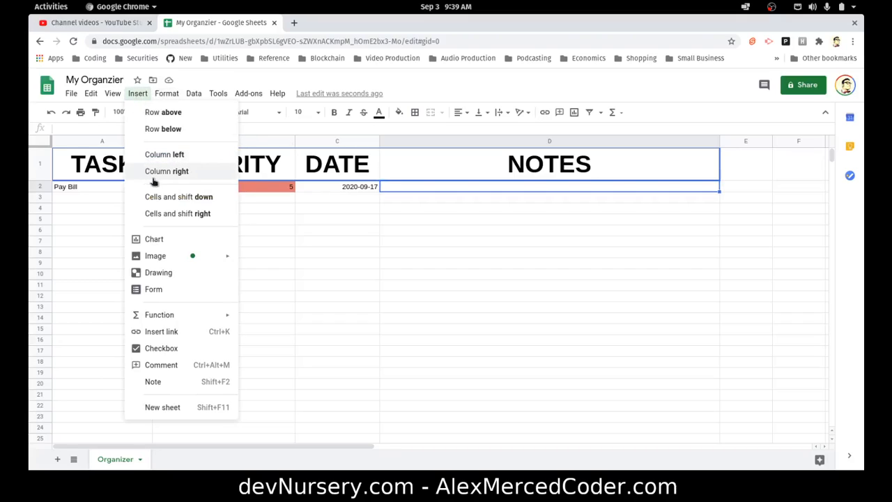
pyautogui.click(180, 298)
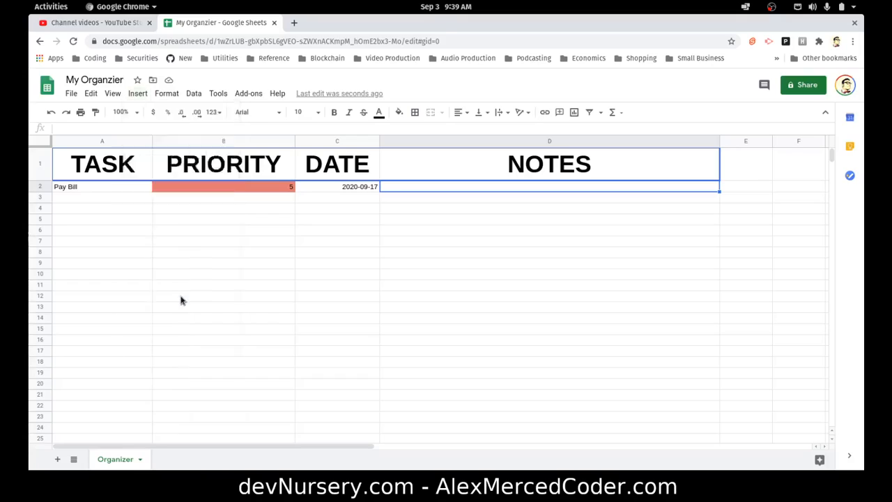
pyautogui.click(254, 29)
pyautogui.click(355, 28)
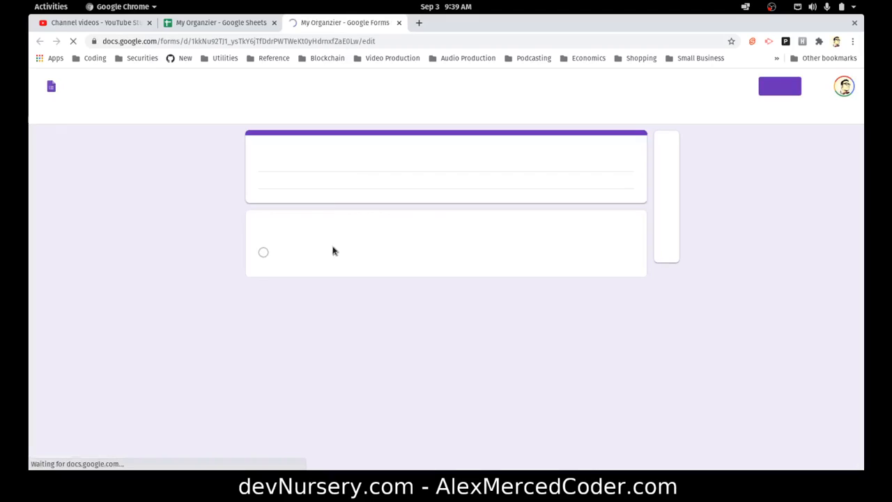
# Retitle the form as Daily Journal
pyautogui.click(255, 24)
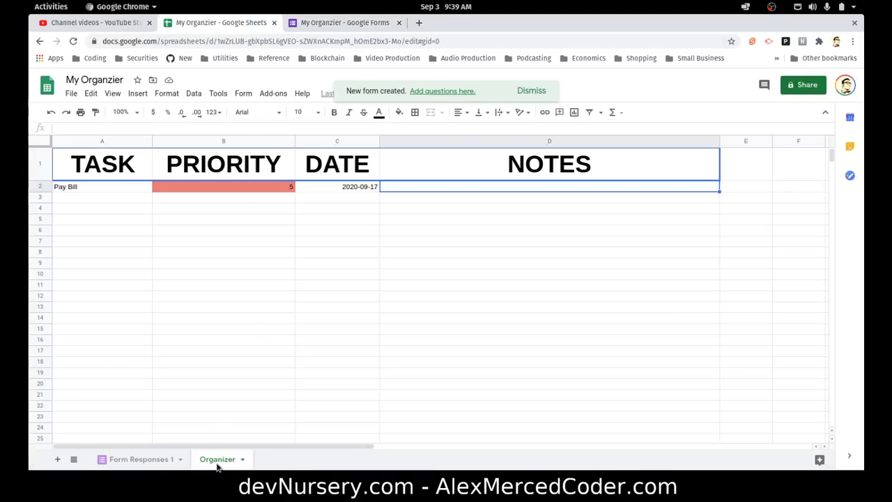
pyautogui.click(313, 24)
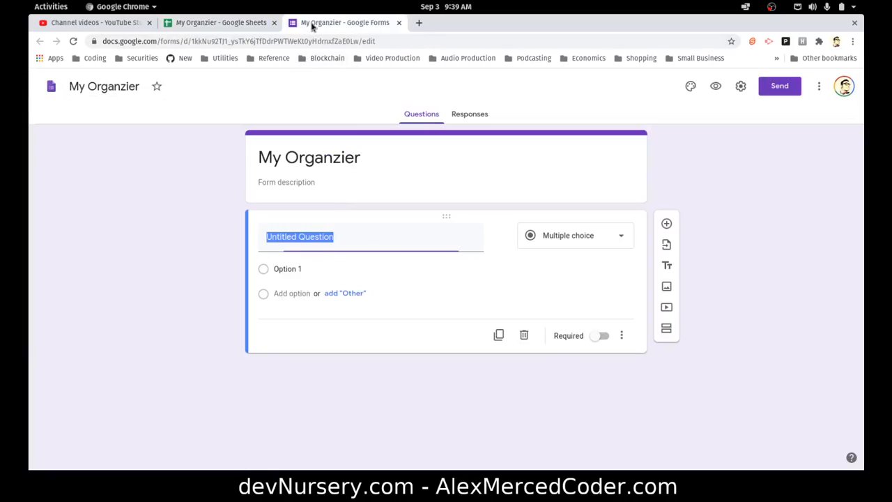
pyautogui.click(306, 150)
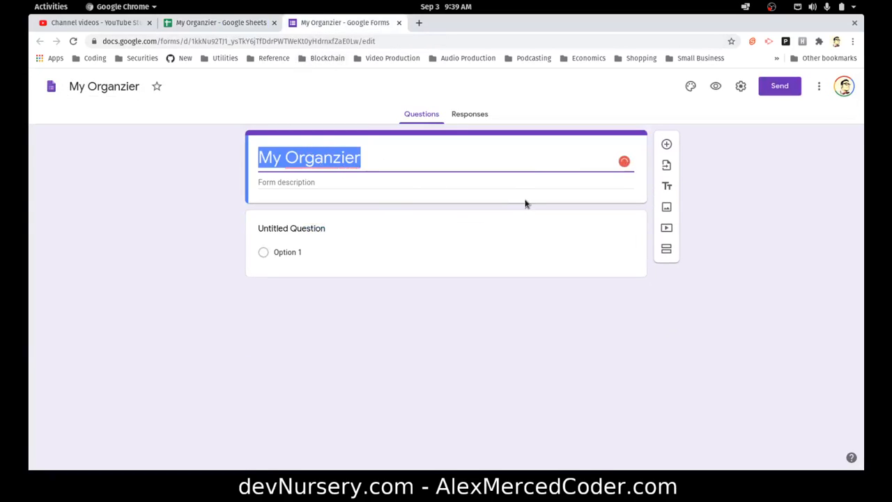
pyautogui.write('ily')
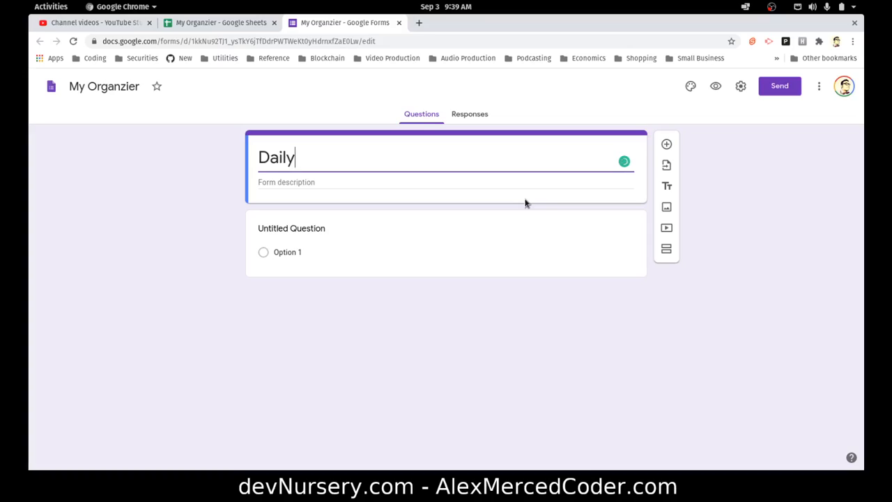
pyautogui.write(' Journal')
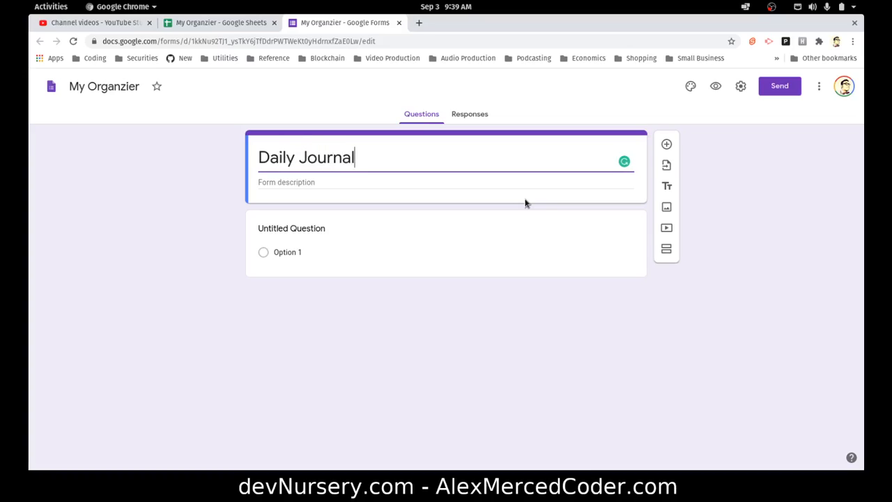
# Change the first question's type to Date
pyautogui.click(330, 264)
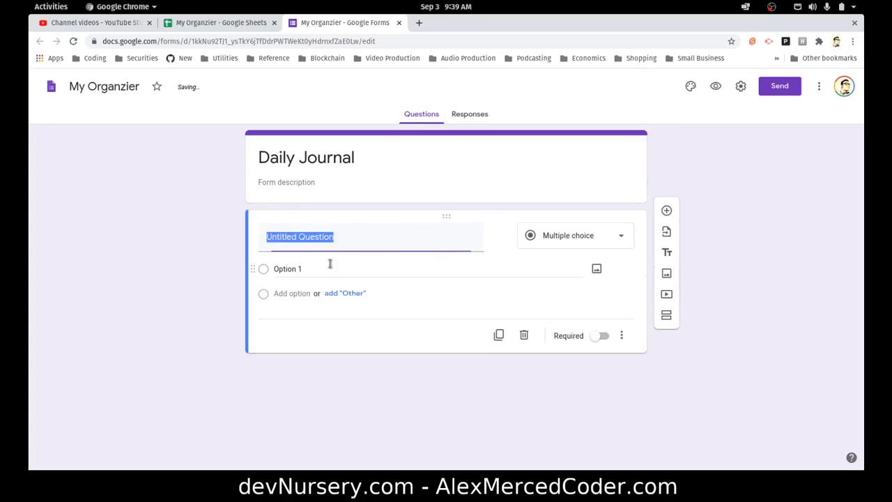
pyautogui.click(544, 238)
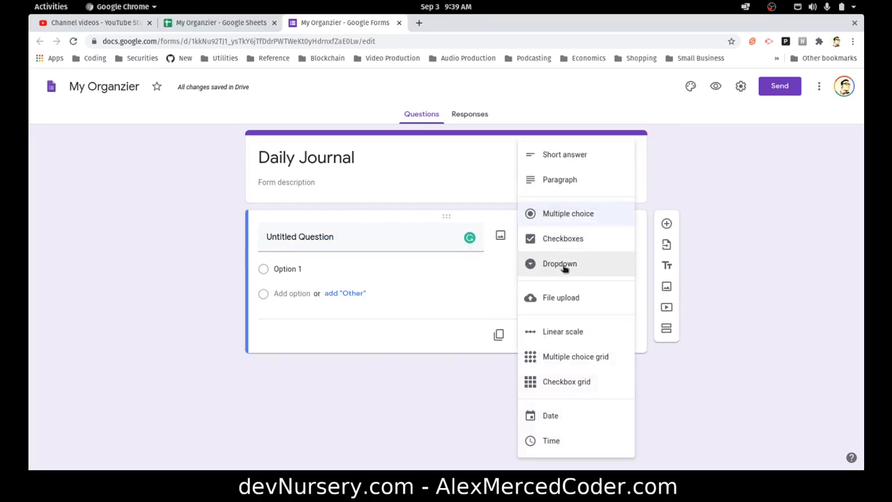
pyautogui.click(551, 416)
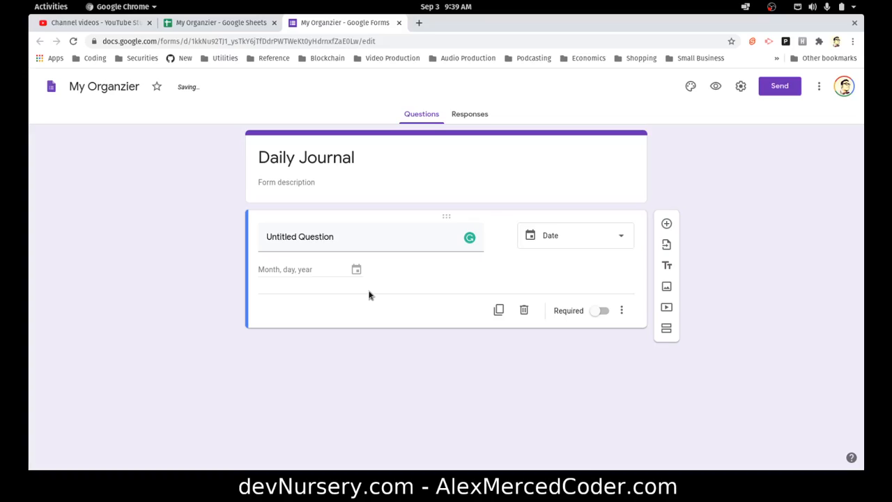
# Add a Paragraph question titled Summary of the Day
pyautogui.click(666, 223)
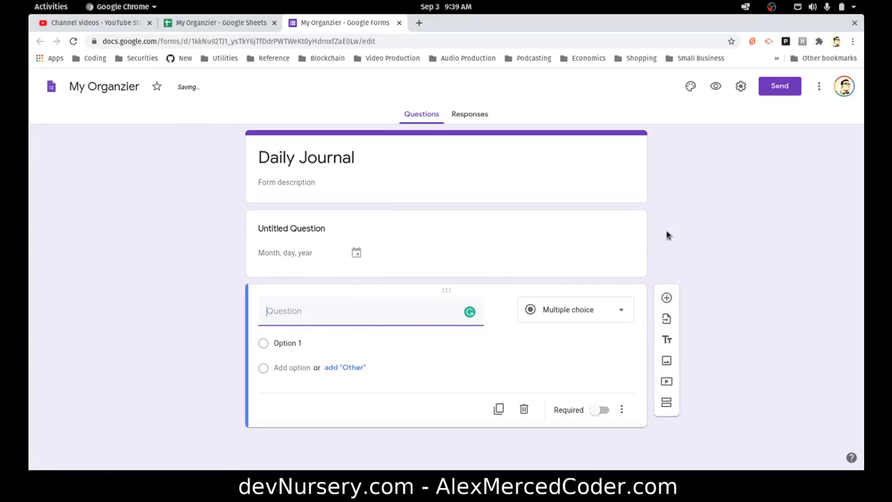
pyautogui.click(571, 314)
pyautogui.click(577, 184)
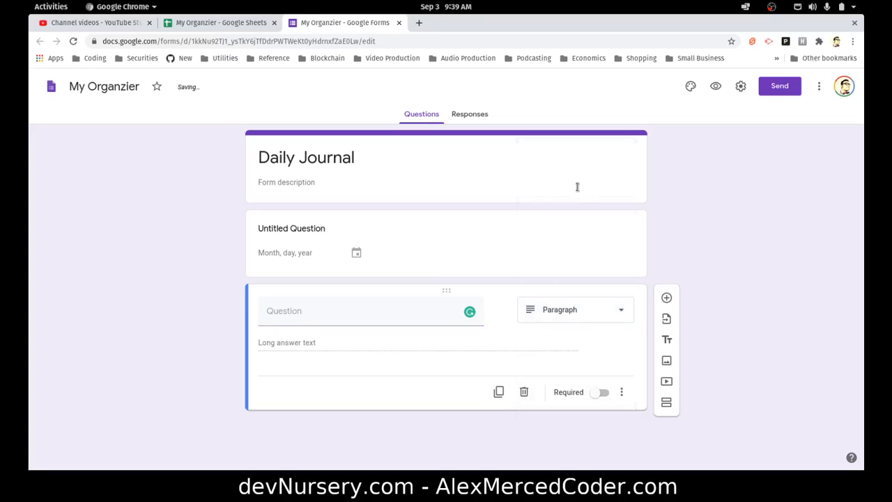
pyautogui.click(341, 310)
pyautogui.write('Su')
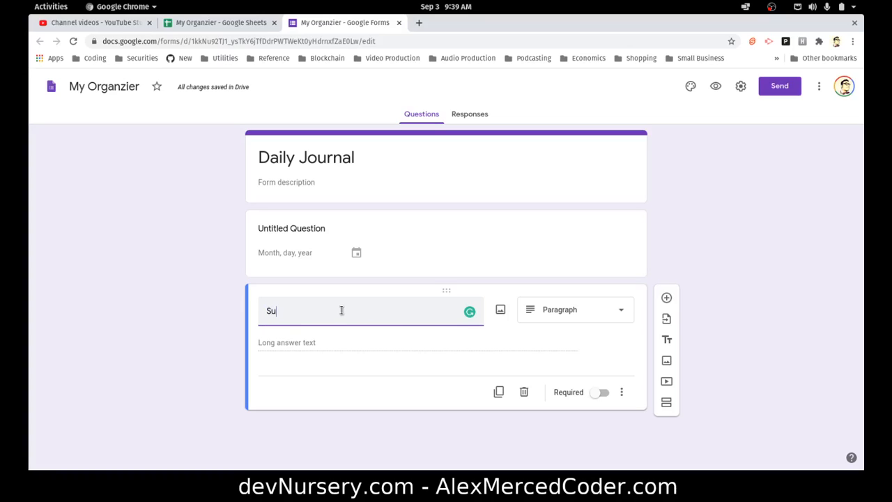
pyautogui.write('mmary of the Day')
pyautogui.click(213, 289)
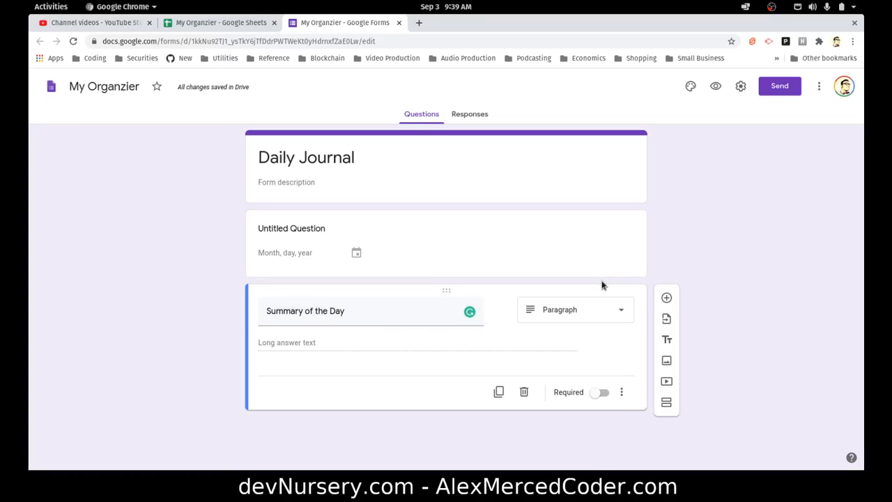
# Copy the form's shareable link from the send options
pyautogui.click(741, 88)
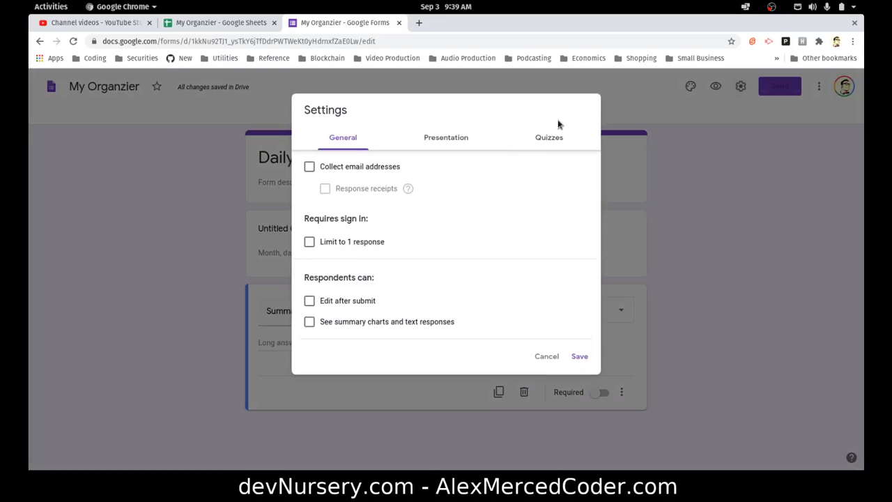
pyautogui.click(706, 127)
pyautogui.click(777, 88)
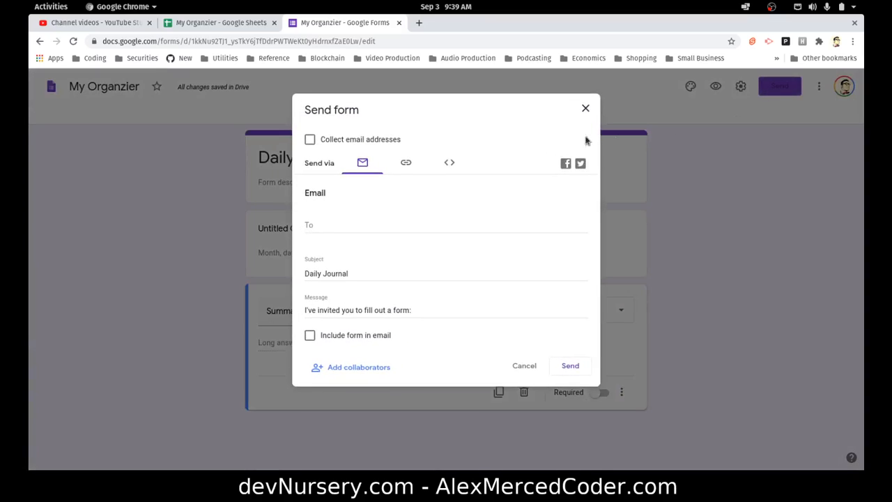
pyautogui.click(404, 165)
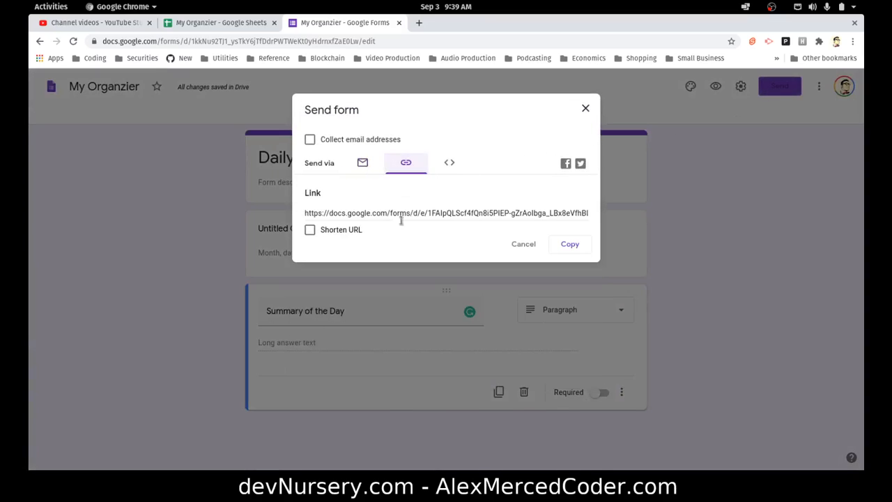
pyautogui.click(405, 213)
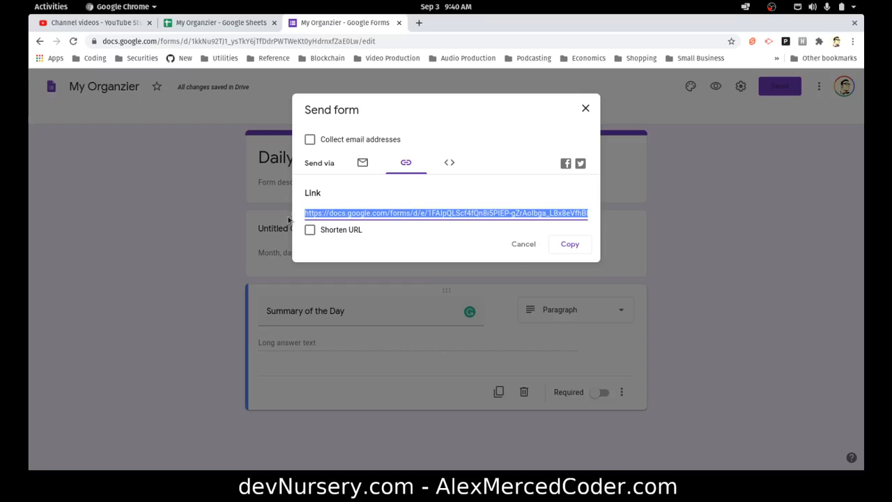
pyautogui.click(563, 245)
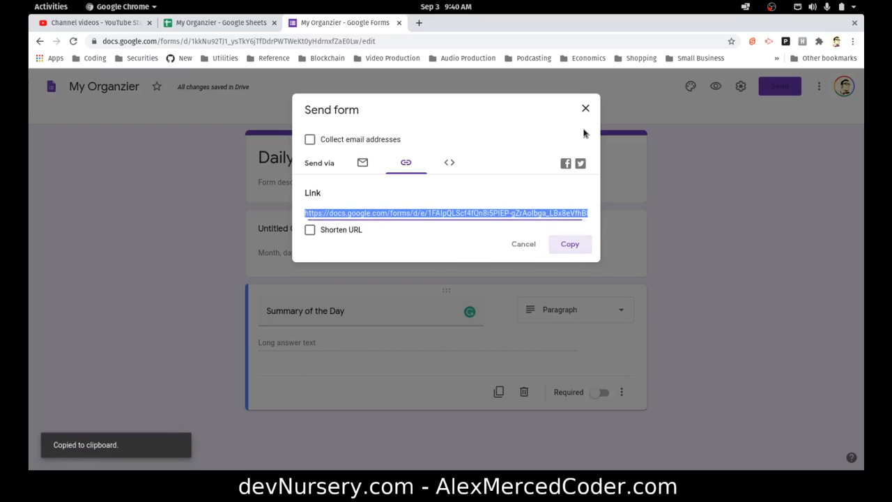
pyautogui.click(585, 108)
# Title the date question What is Today?
pyautogui.click(320, 250)
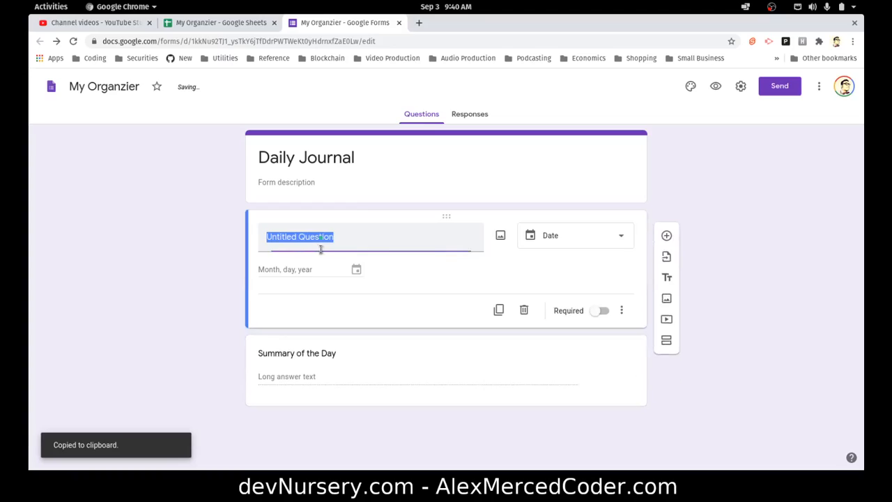
pyautogui.click(354, 271)
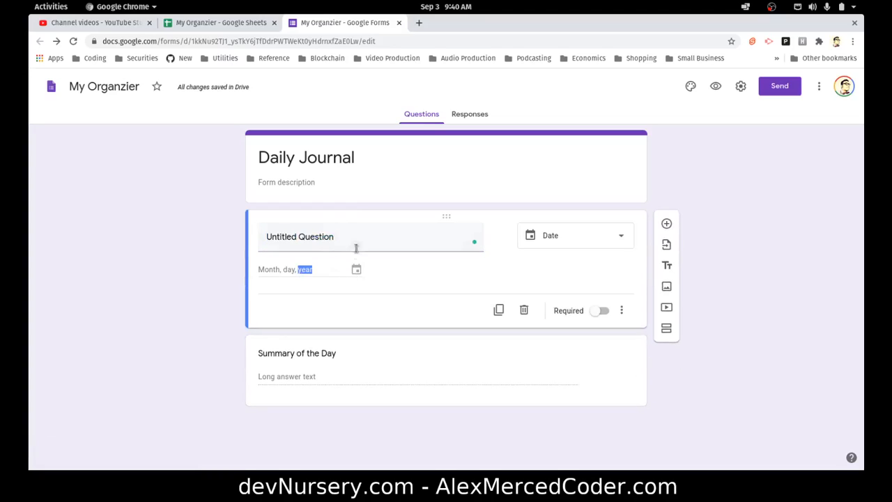
pyautogui.click(368, 241)
pyautogui.write('What')
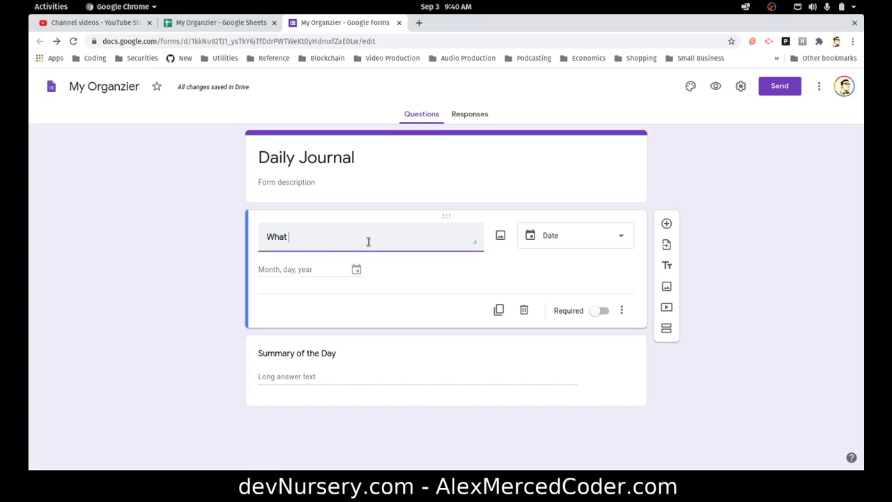
pyautogui.write(' is Today?')
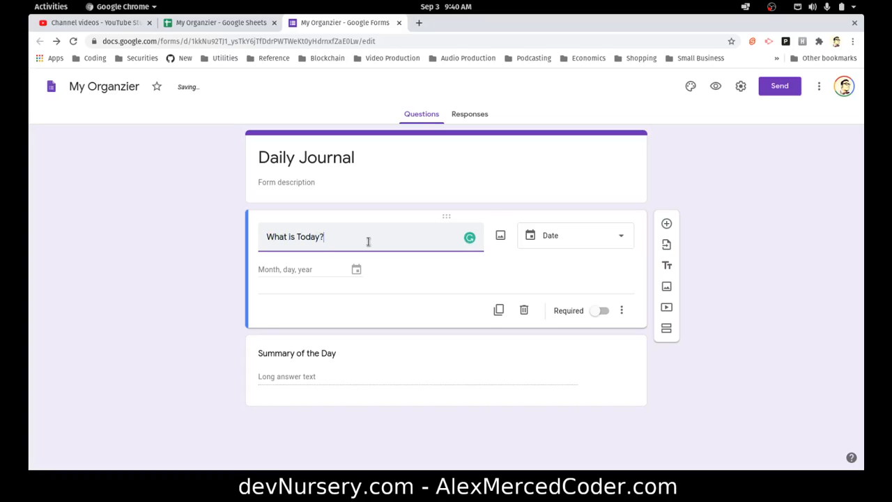
pyautogui.click(207, 282)
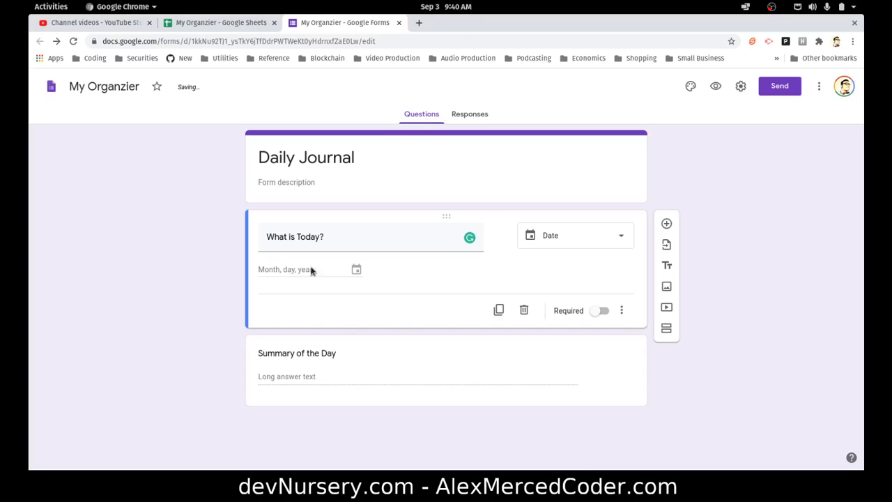
pyautogui.doubleClick(288, 271)
pyautogui.click(546, 281)
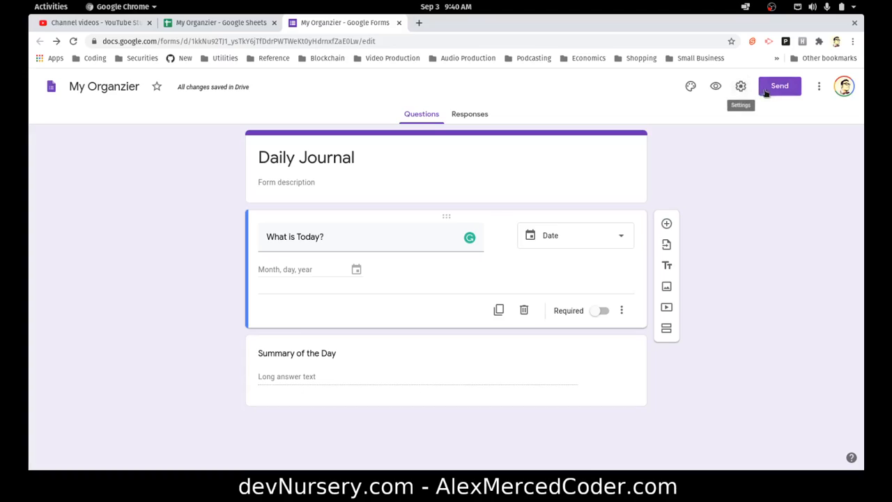
# Open the copied live form link in the current tab
pyautogui.click(422, 40)
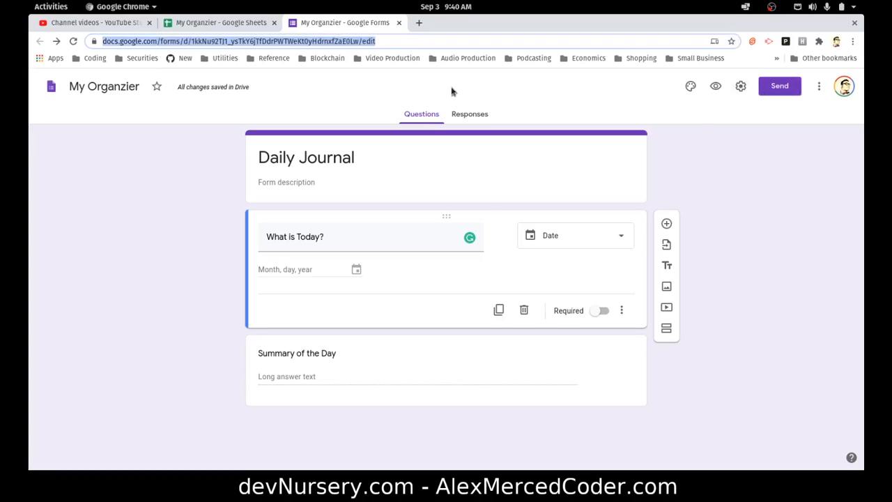
pyautogui.hotkey('ctrl', 'v')
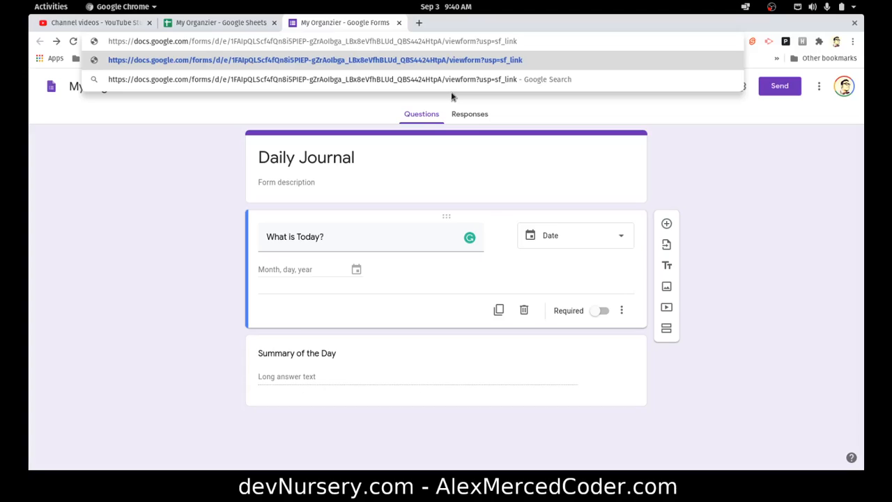
pyautogui.press('Return')
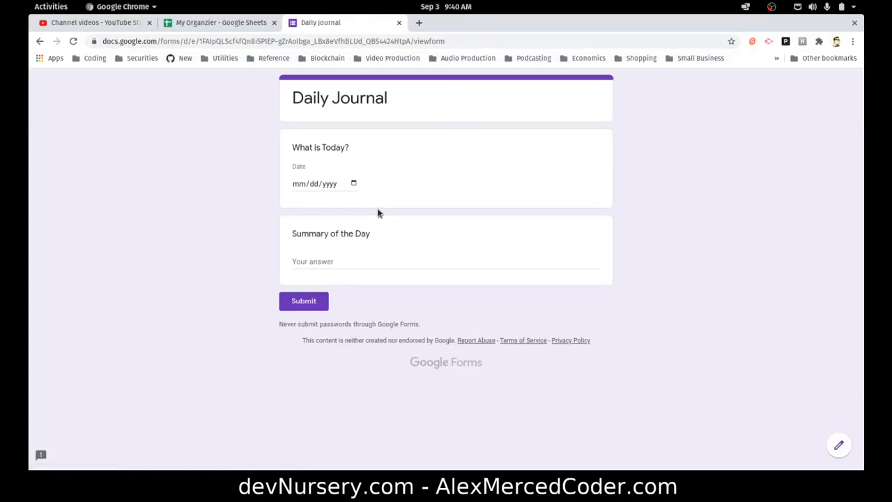
# Fill in the form with the date 09/03/2020 and the summary Today was a good day, and submit it
pyautogui.click(354, 184)
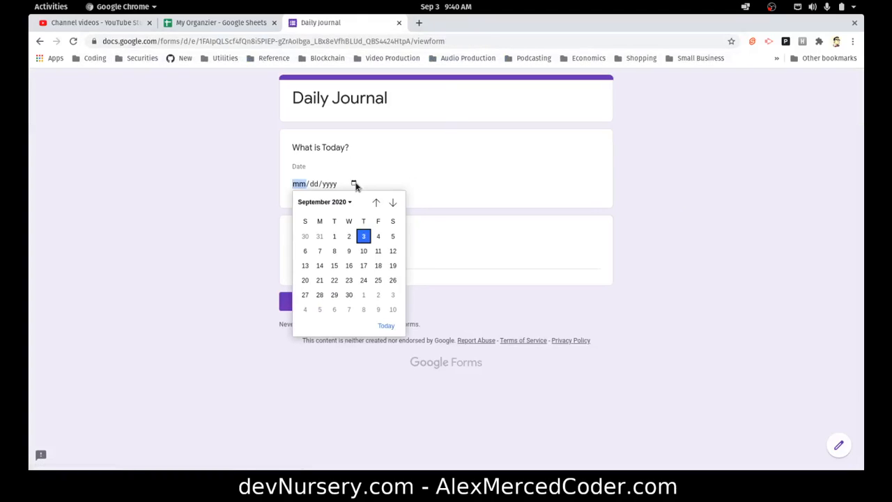
pyautogui.click(364, 237)
pyautogui.click(360, 259)
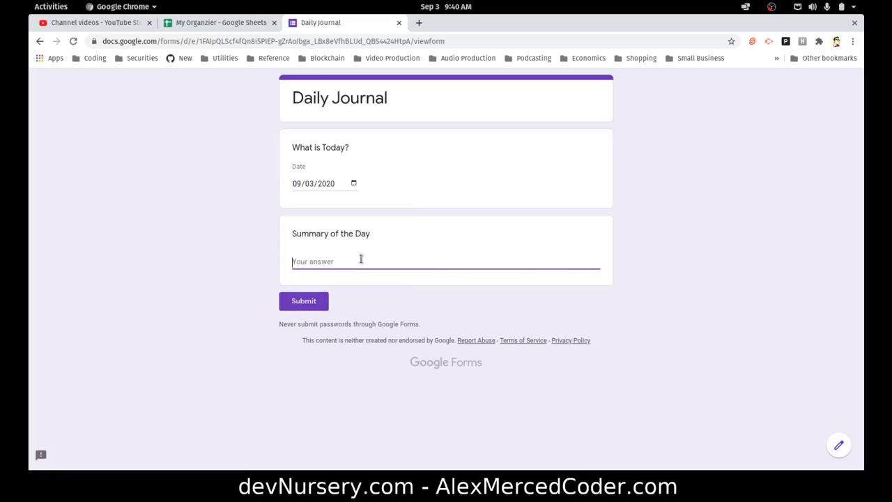
pyautogui.write('Today was a good day')
pyautogui.click(304, 300)
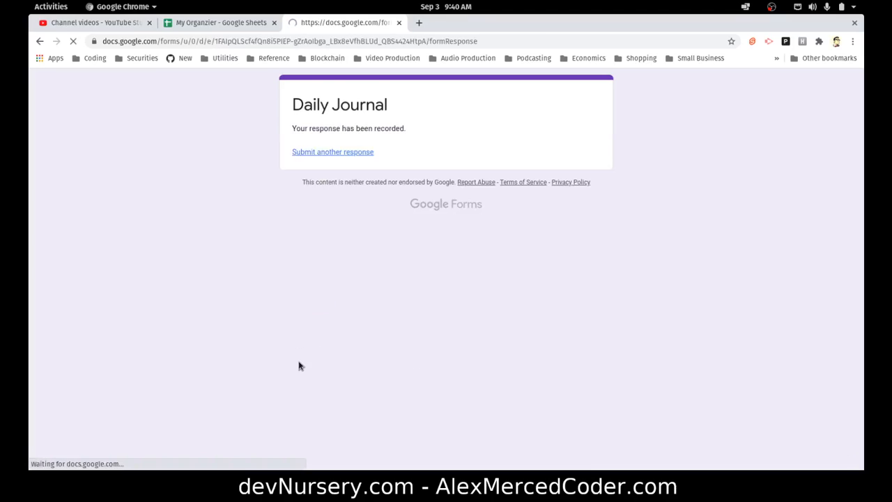
# Switch to the spreadsheet and view the Form Responses 1 sheet
pyautogui.click(205, 21)
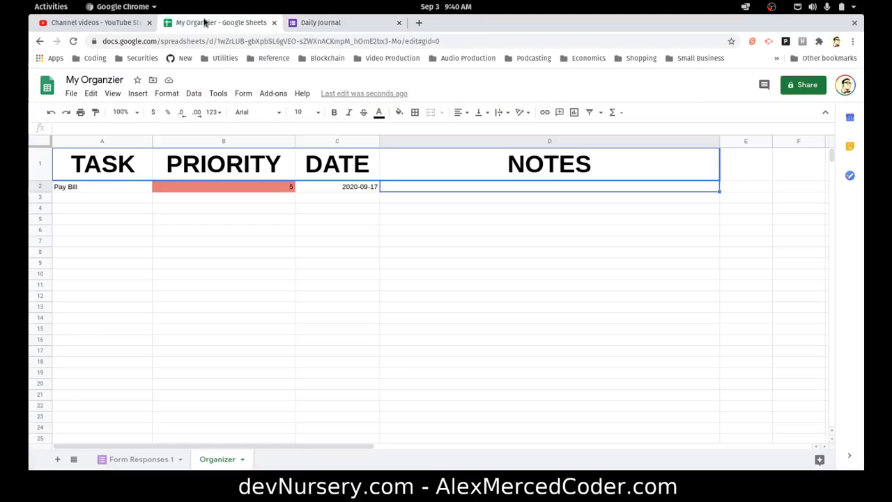
pyautogui.click(334, 275)
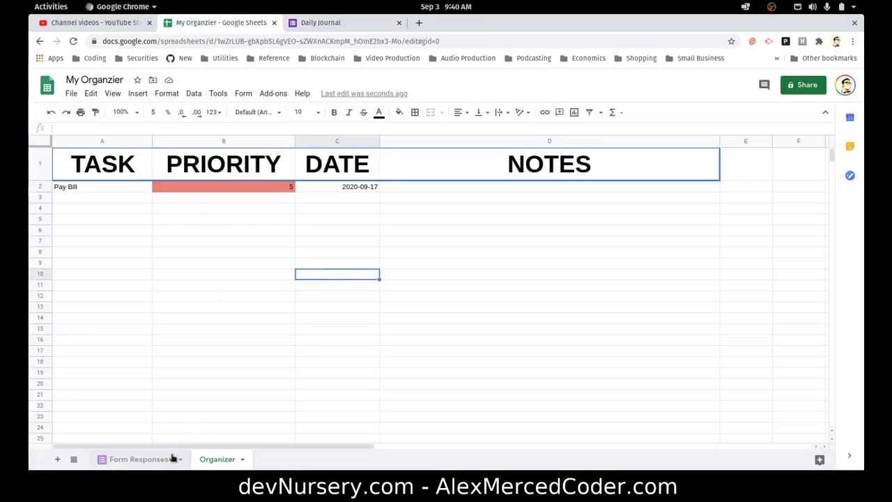
pyautogui.click(146, 459)
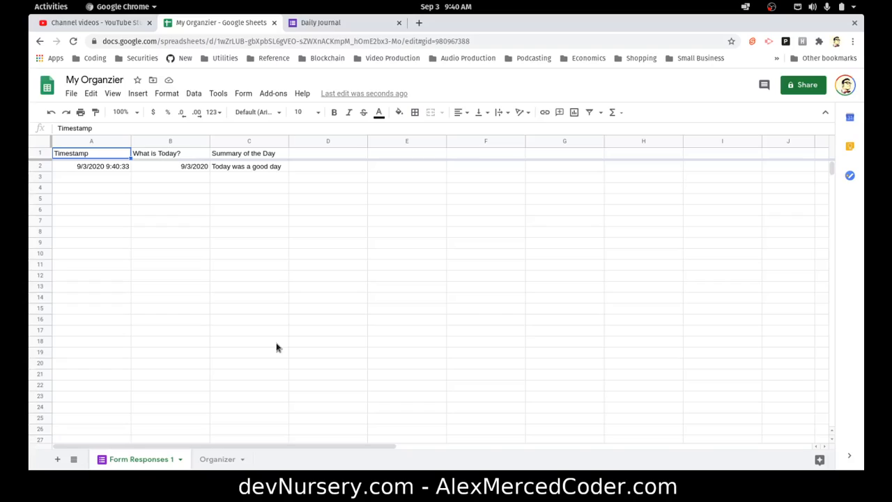
# Browse the Format, Insert and Tools menus and open the Script editor to inspect it before closing it
pyautogui.click(164, 93)
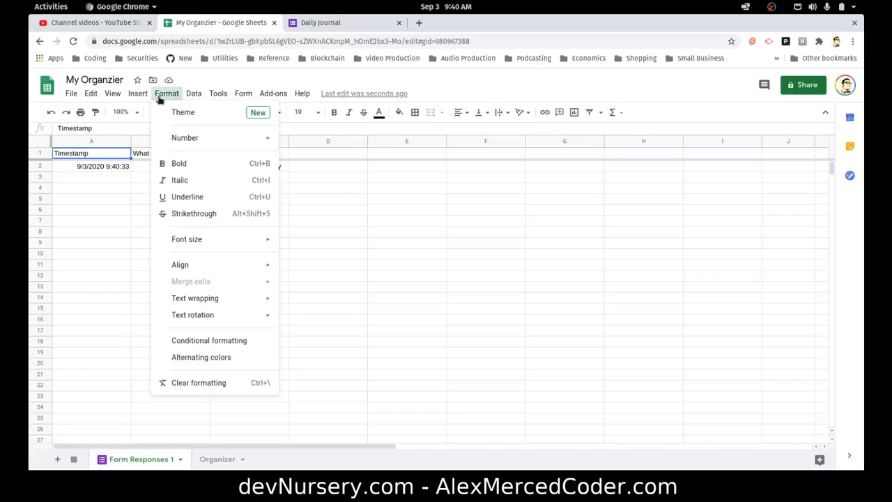
pyautogui.moveTo(139, 95)
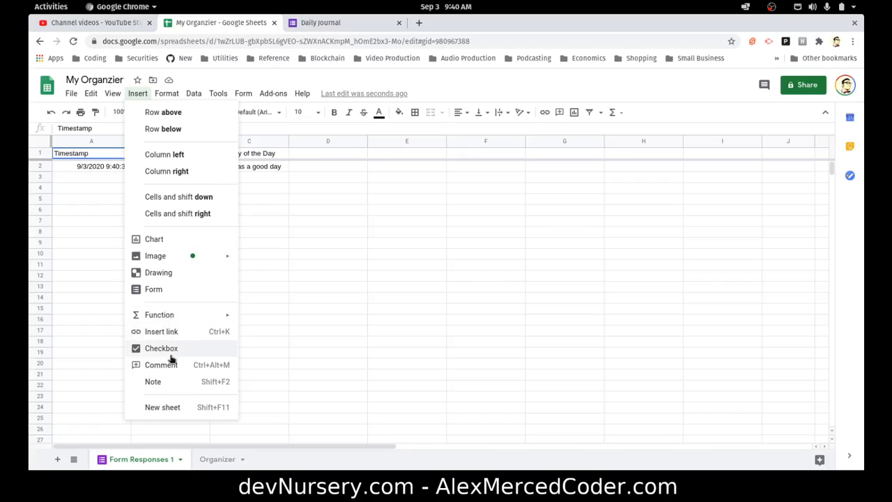
pyautogui.moveTo(193, 93)
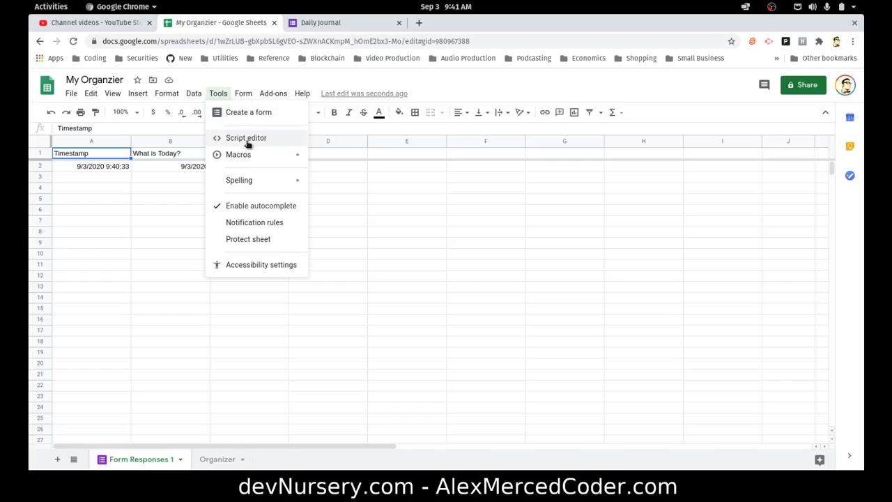
pyautogui.click(251, 138)
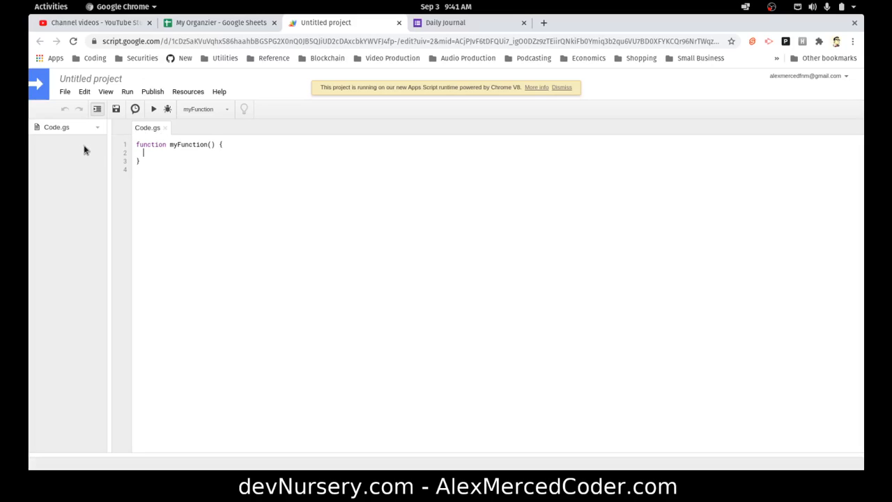
pyautogui.click(209, 113)
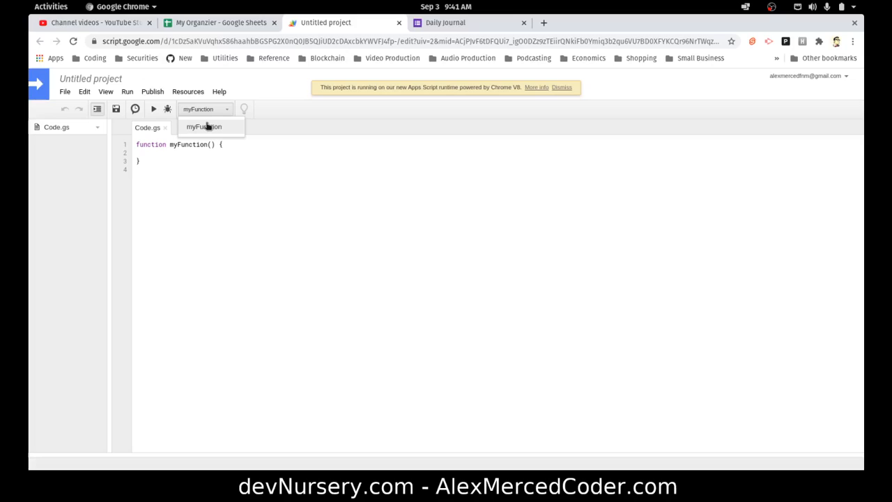
pyautogui.click(205, 126)
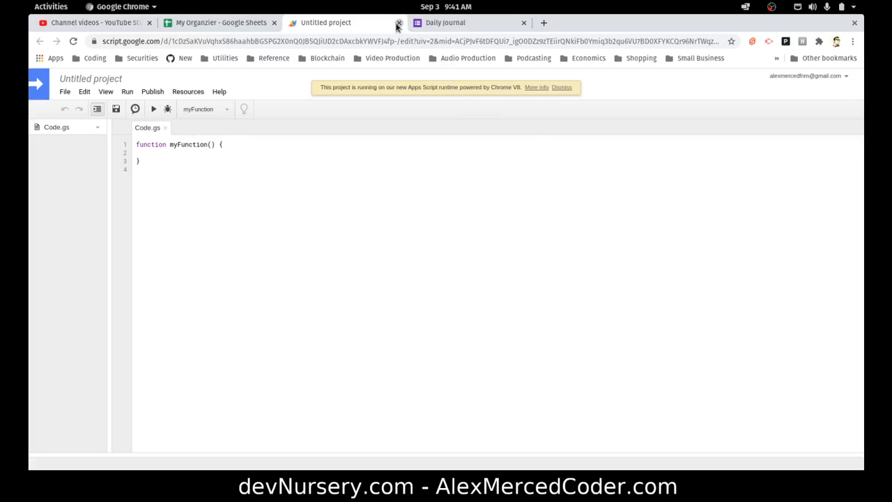
pyautogui.click(399, 25)
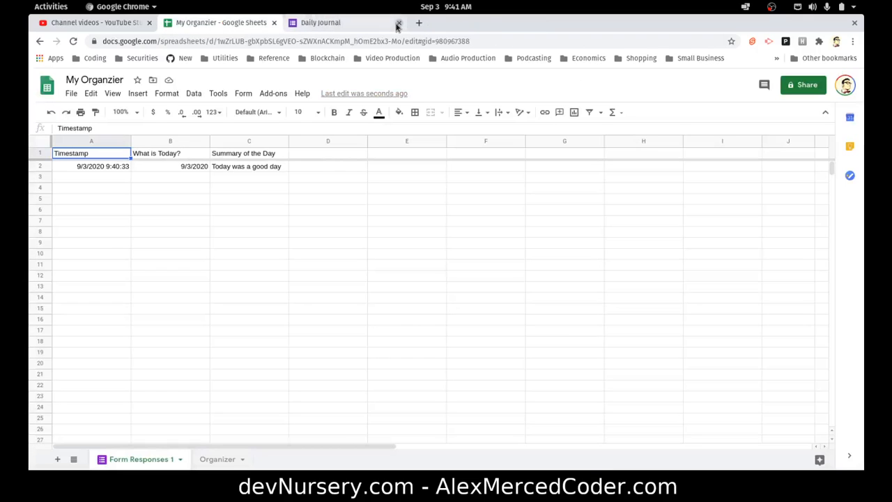
# Browse the Data and Tools menus, the response sheet tab's options and the Form menu
pyautogui.click(195, 95)
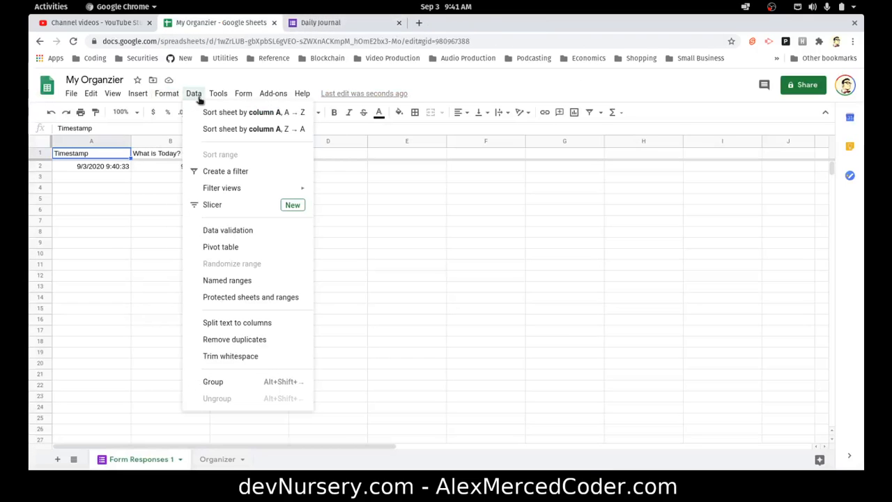
pyautogui.moveTo(209, 95)
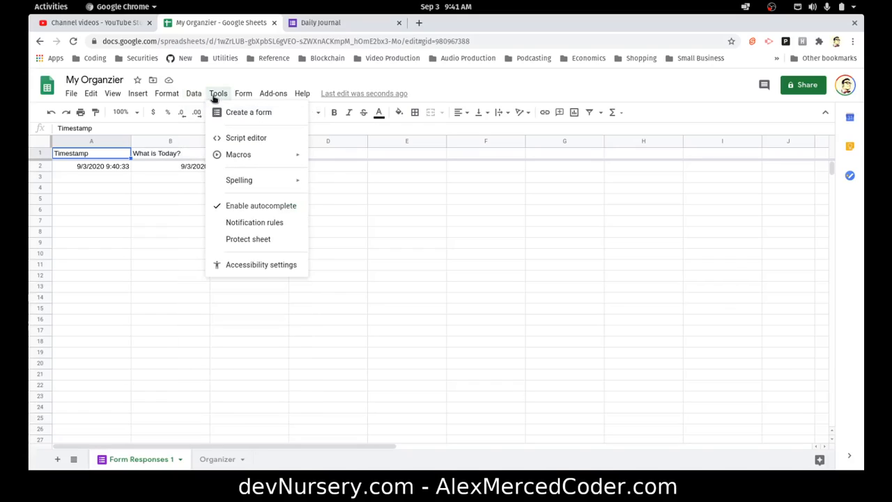
pyautogui.moveTo(234, 153)
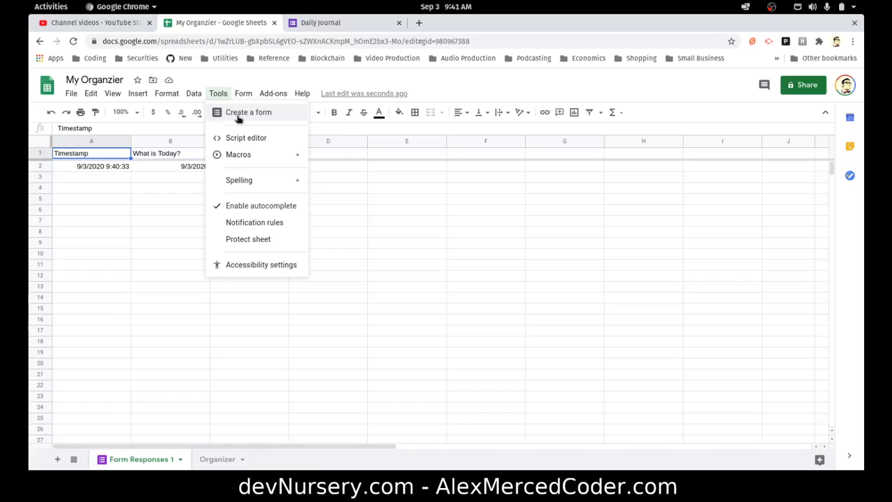
pyautogui.click(142, 231)
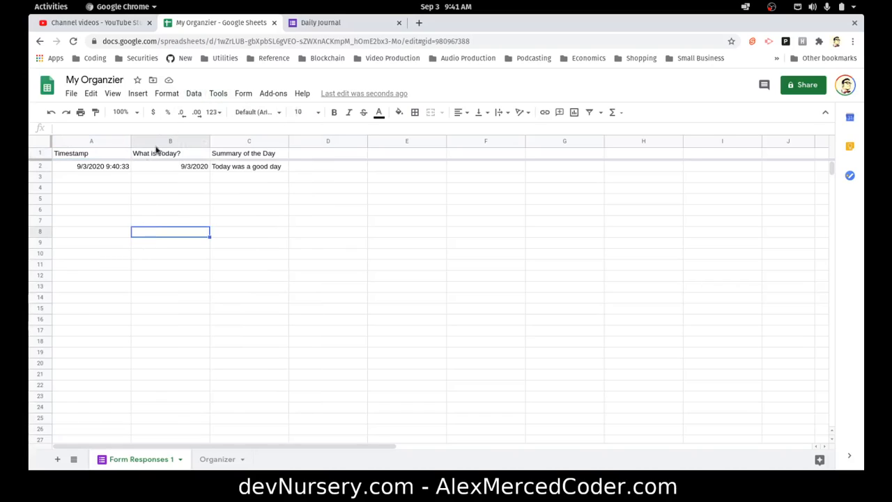
pyautogui.click(167, 94)
pyautogui.click(125, 440)
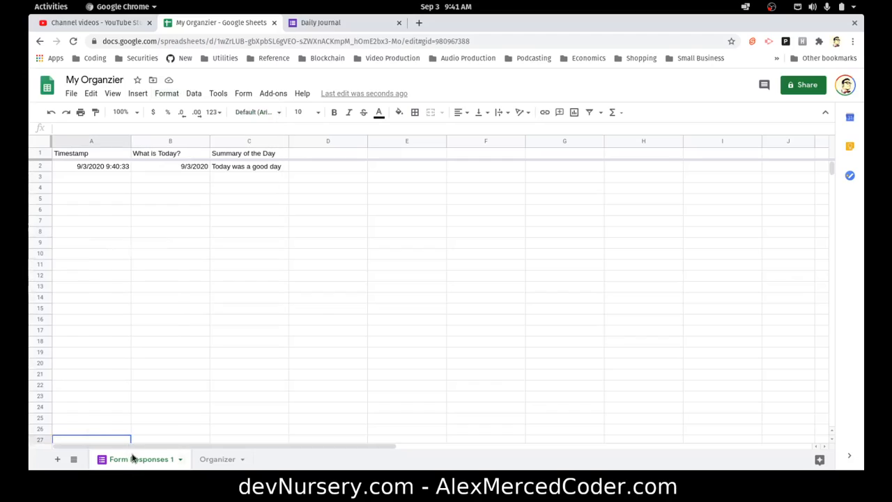
pyautogui.rightClick(133, 457)
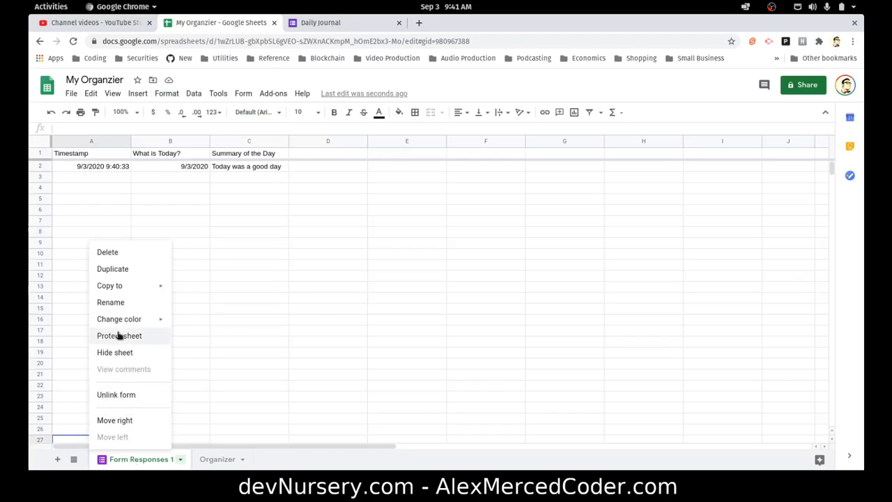
pyautogui.click(172, 97)
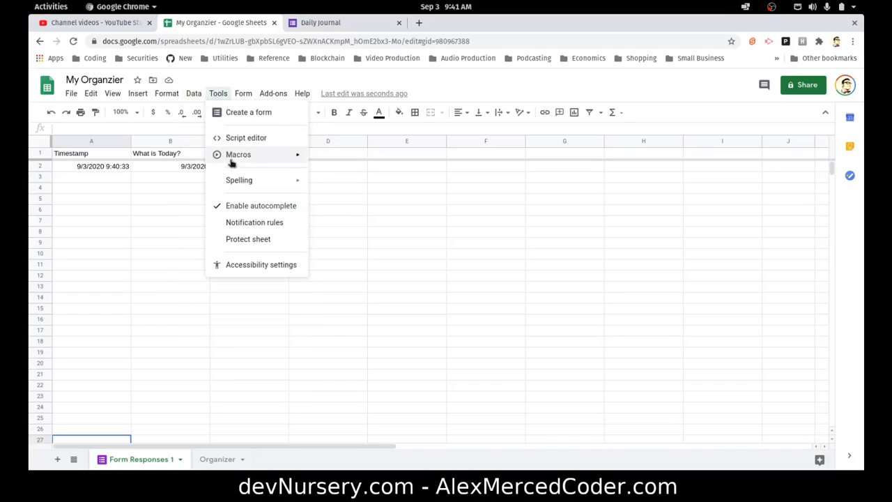
pyautogui.moveTo(244, 95)
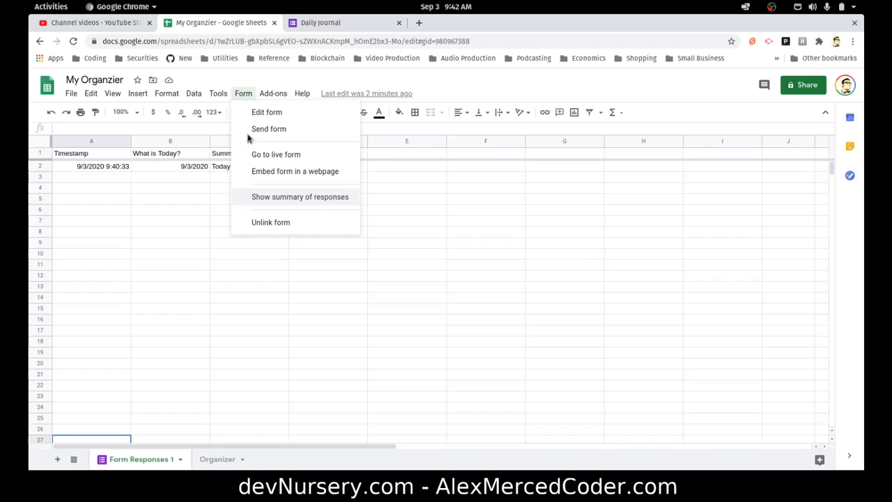
# Switch to the Organizer sheet and open the linked form in the form editor
pyautogui.click(240, 466)
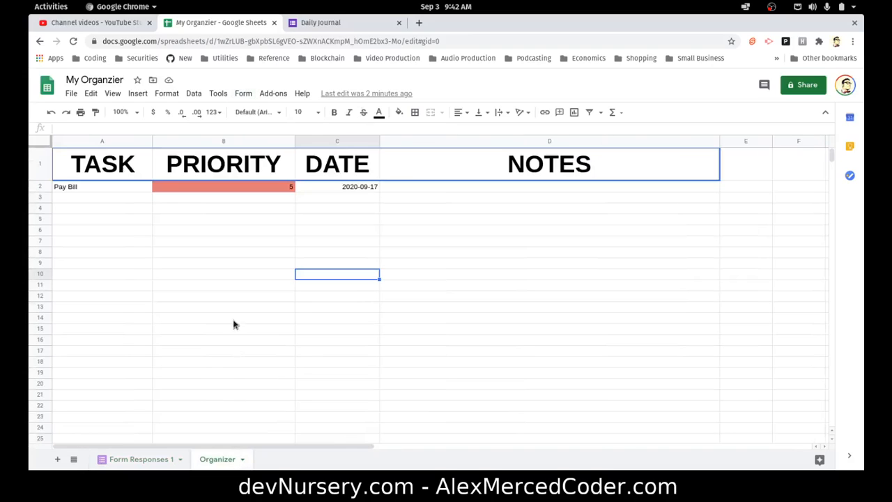
pyautogui.click(248, 92)
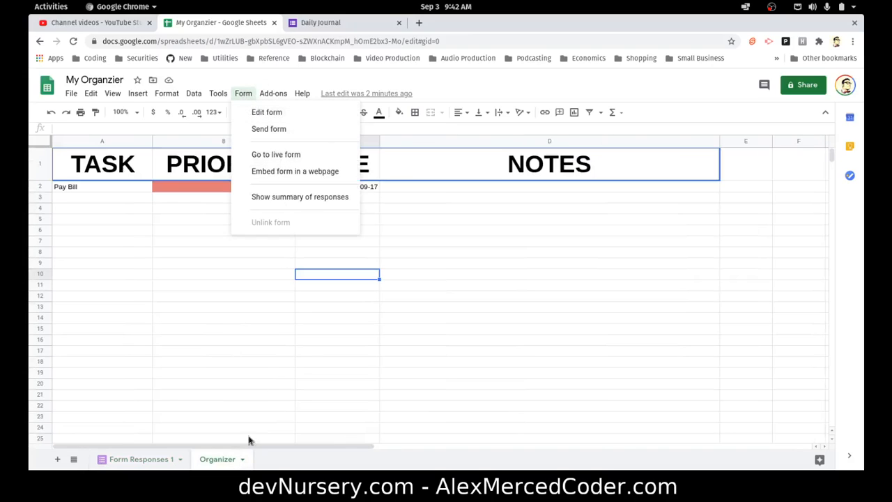
pyautogui.click(226, 460)
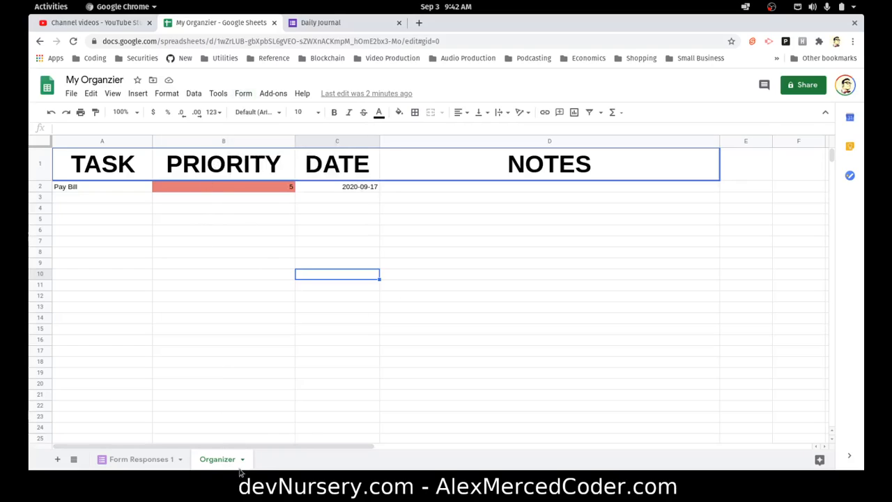
pyautogui.click(243, 93)
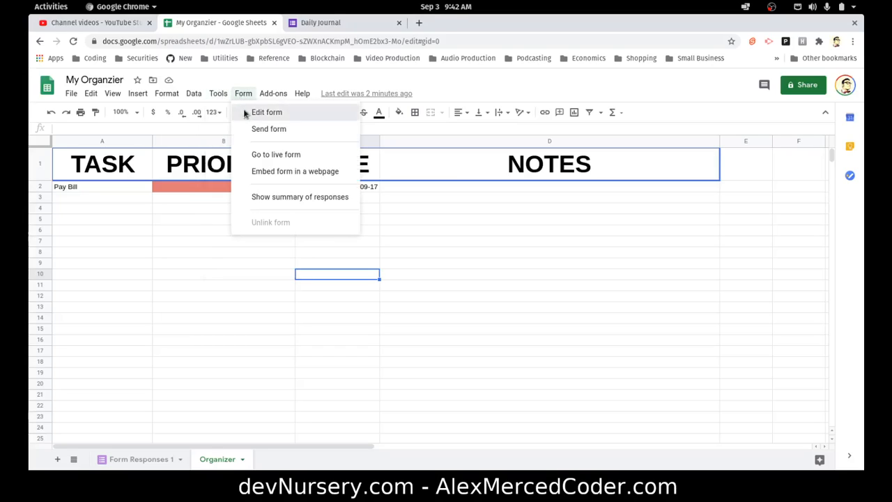
pyautogui.click(265, 112)
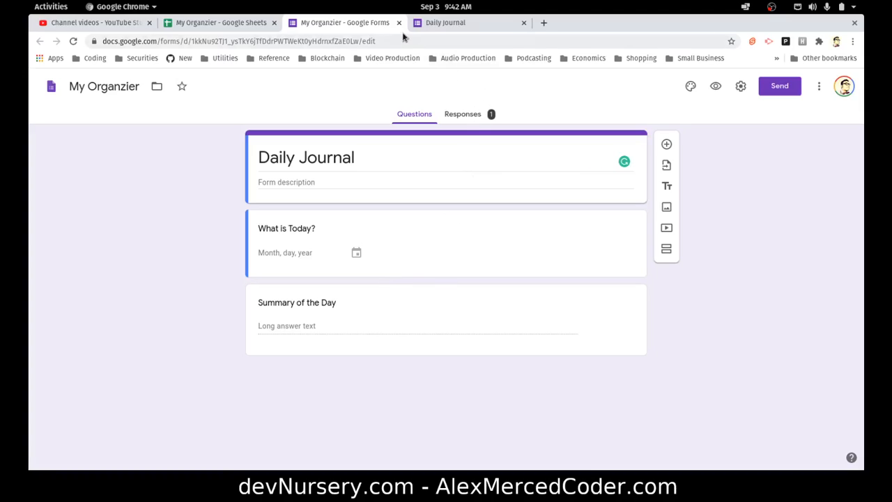
# Check the form's Responses and Questions views, then close both form tabs and return to the spreadsheet
pyautogui.click(461, 116)
pyautogui.click(411, 113)
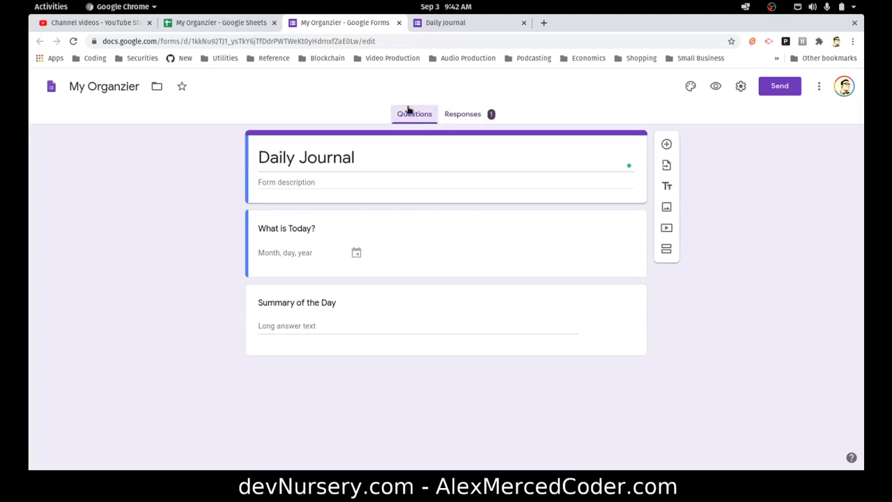
pyautogui.click(399, 23)
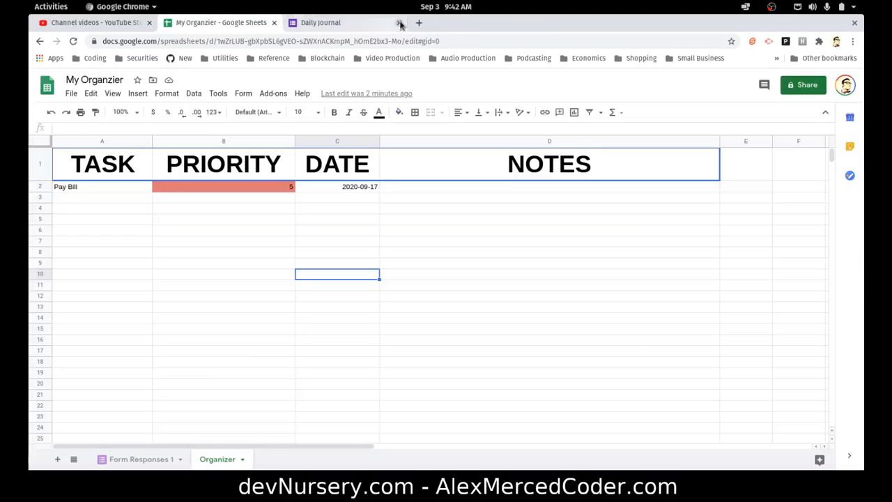
pyautogui.click(357, 30)
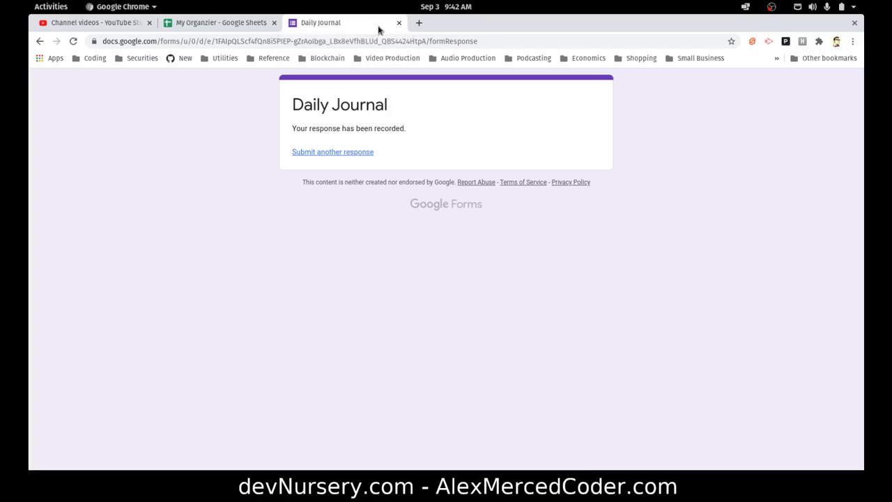
pyautogui.click(398, 23)
pyautogui.click(309, 209)
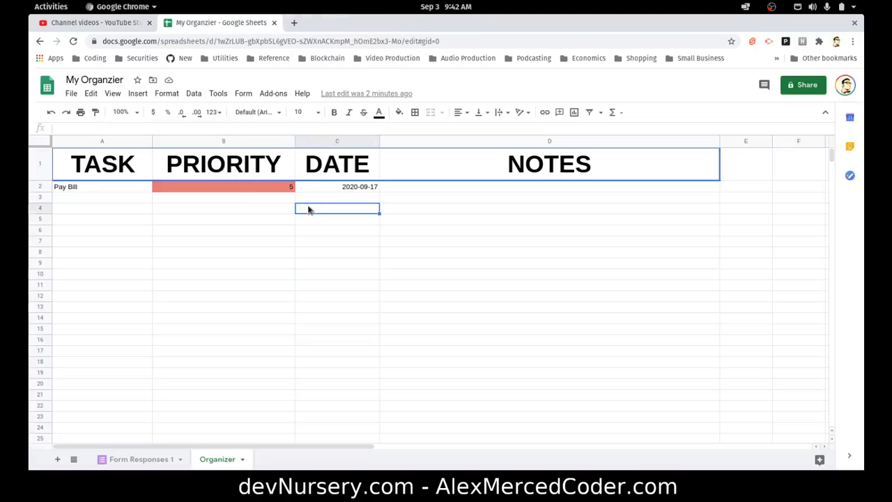
# Create a new form from the spreadsheet
pyautogui.rightClick(222, 459)
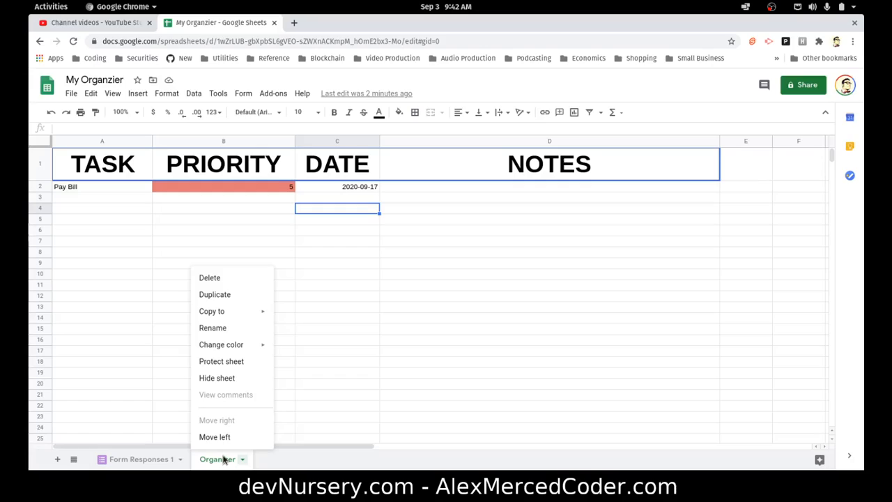
pyautogui.click(287, 464)
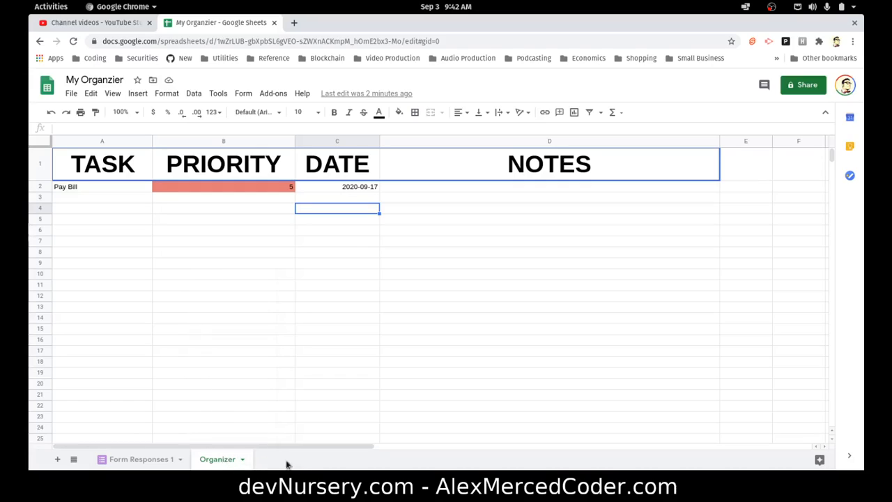
pyautogui.click(239, 96)
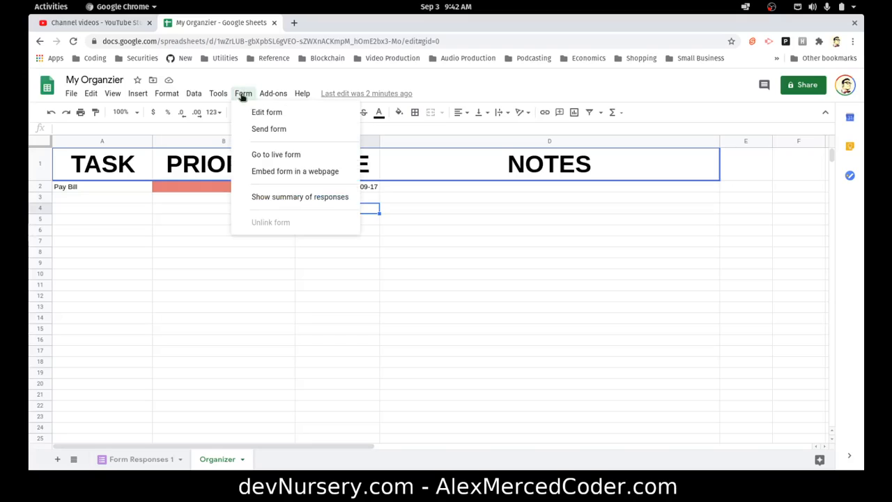
pyautogui.moveTo(218, 93)
pyautogui.click(224, 114)
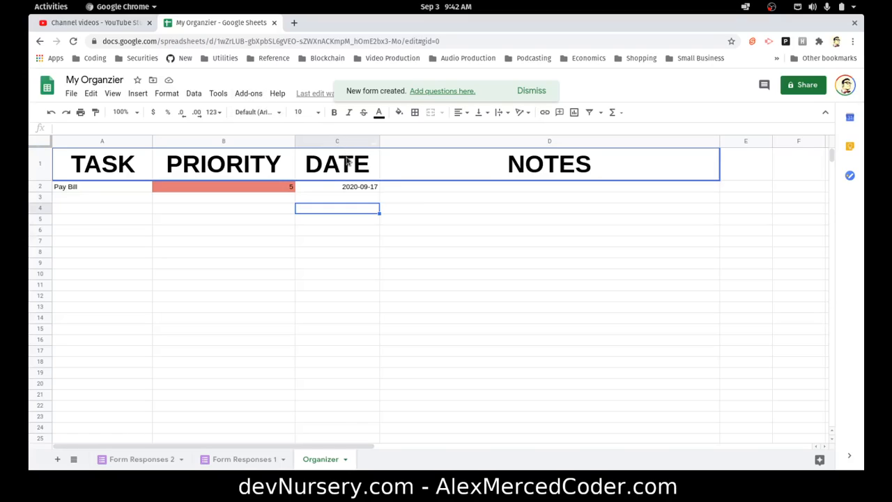
# Try to delete the Form Responses 2 sheet
pyautogui.click(244, 458)
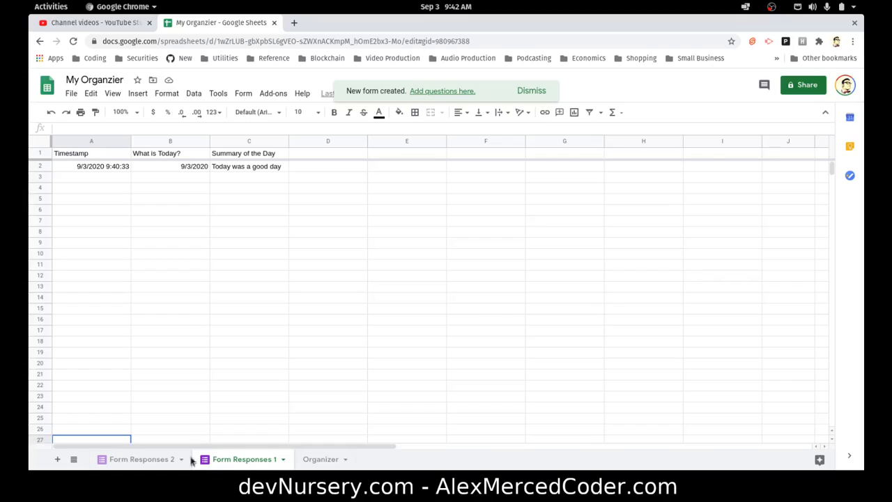
pyautogui.click(133, 458)
pyautogui.rightClick(157, 460)
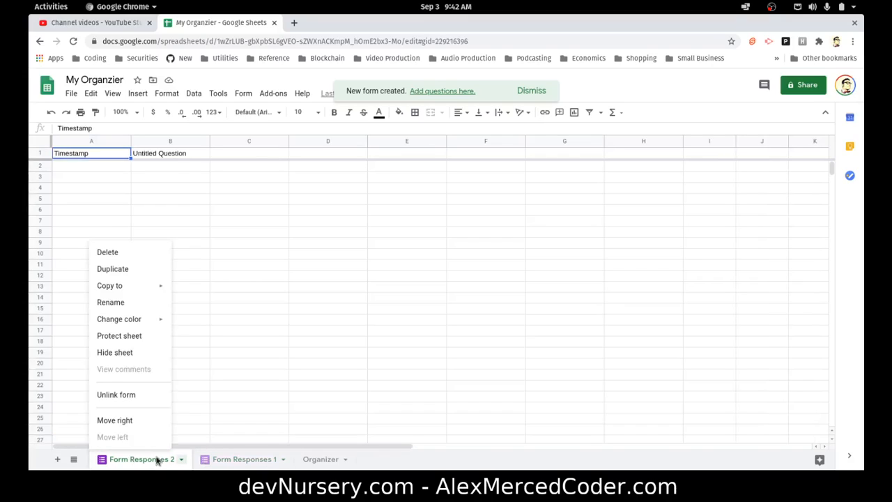
pyautogui.click(111, 254)
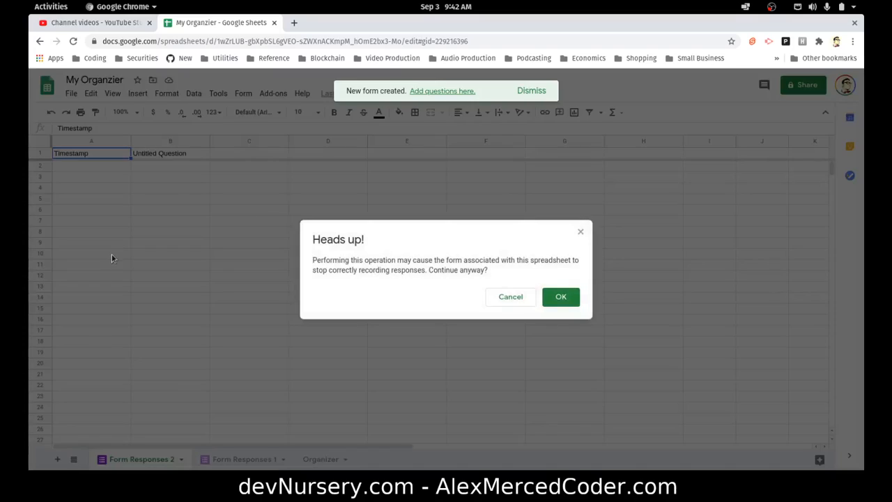
pyautogui.click(553, 301)
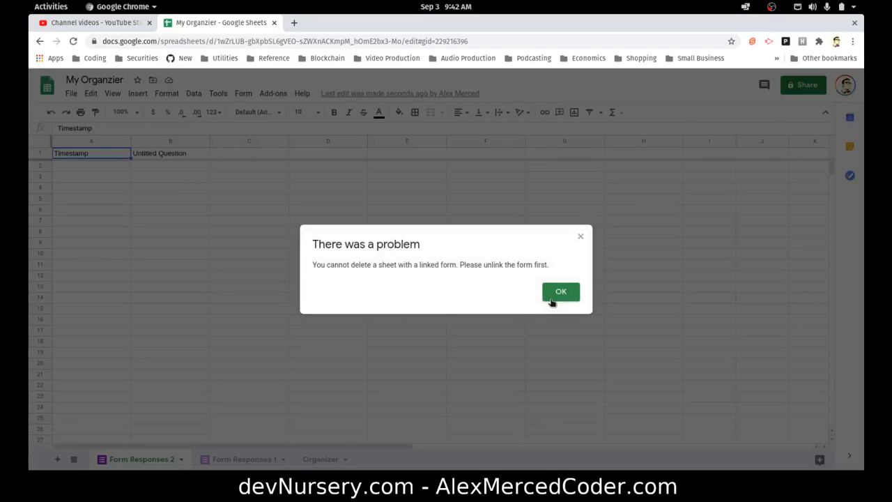
pyautogui.click(552, 301)
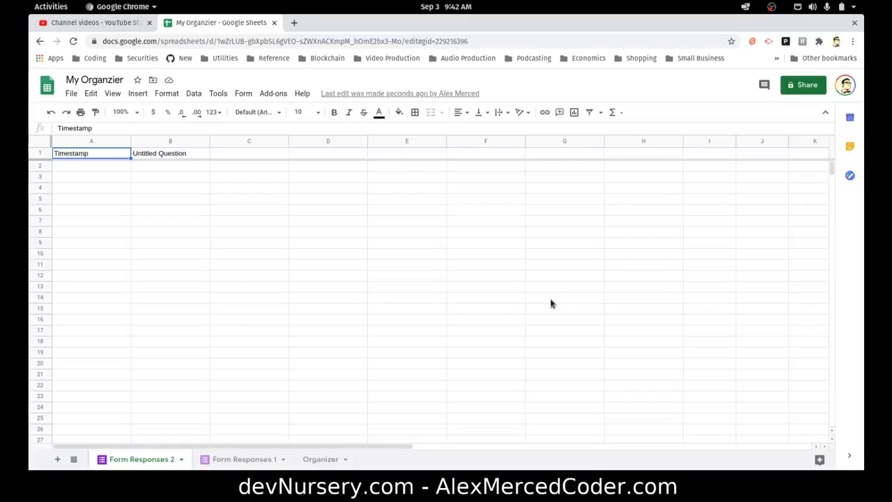
# Unlink the form from the Form Responses 2 sheet and delete that sheet
pyautogui.rightClick(149, 459)
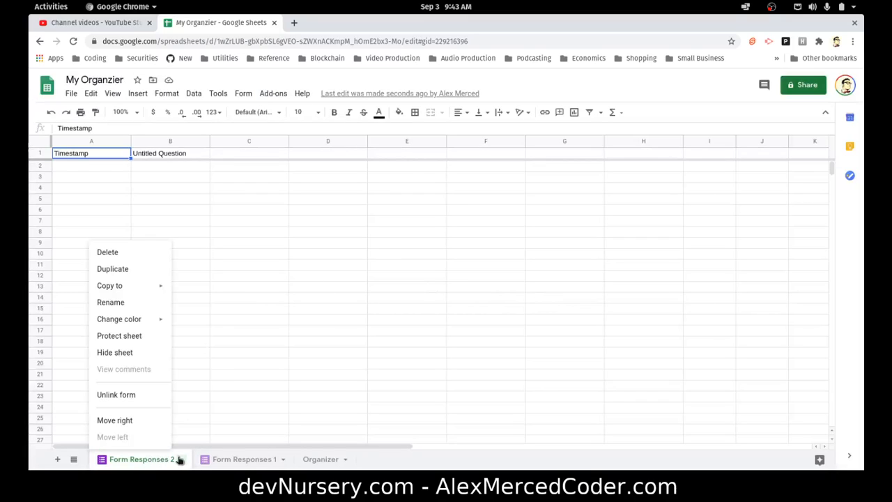
pyautogui.click(117, 395)
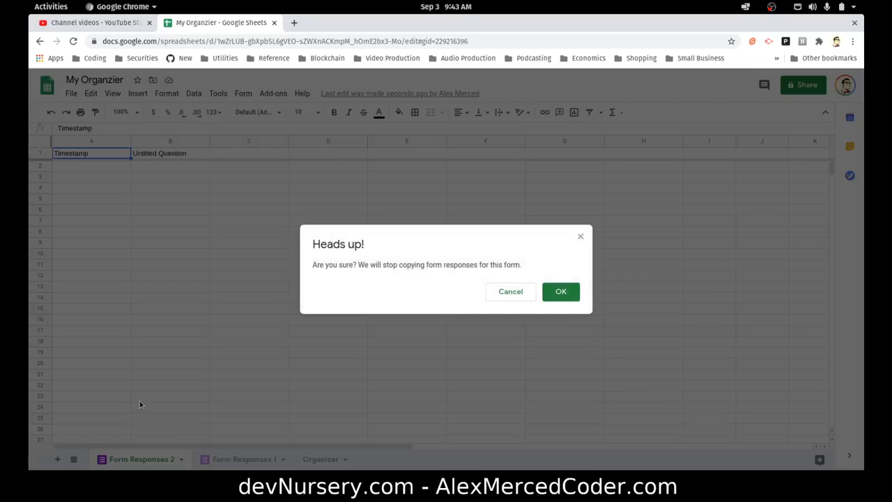
pyautogui.click(560, 292)
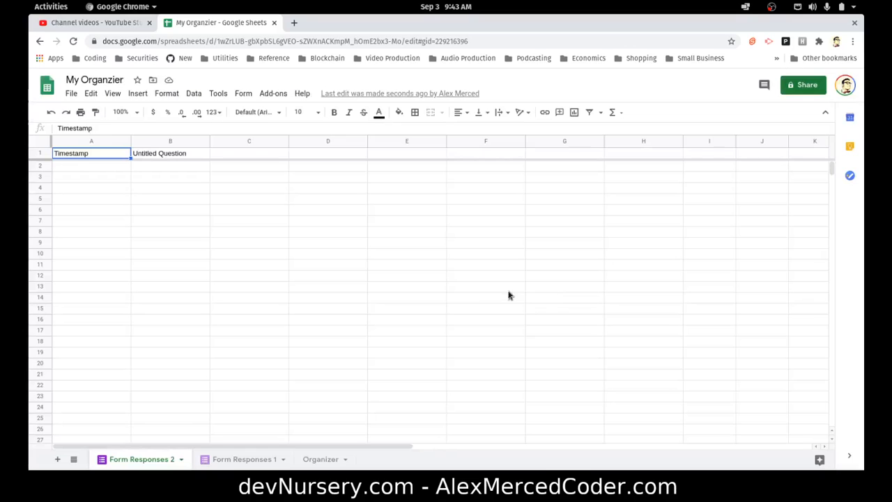
pyautogui.rightClick(179, 459)
pyautogui.click(103, 252)
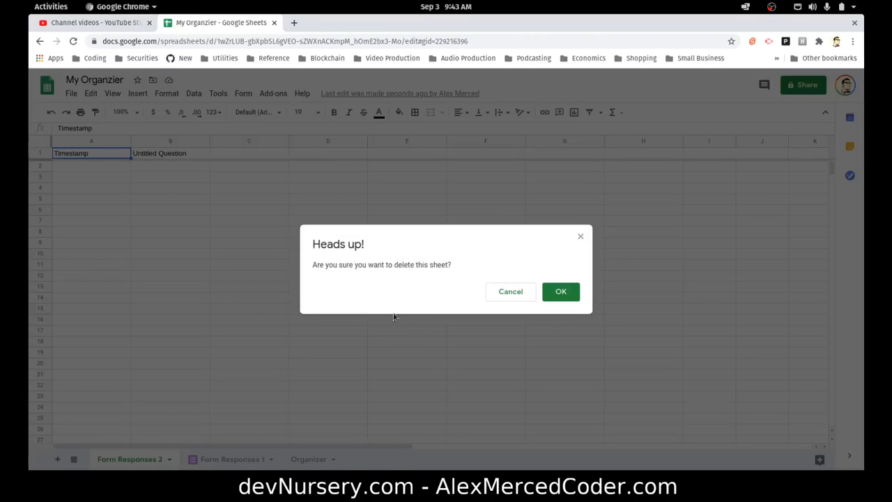
pyautogui.click(557, 291)
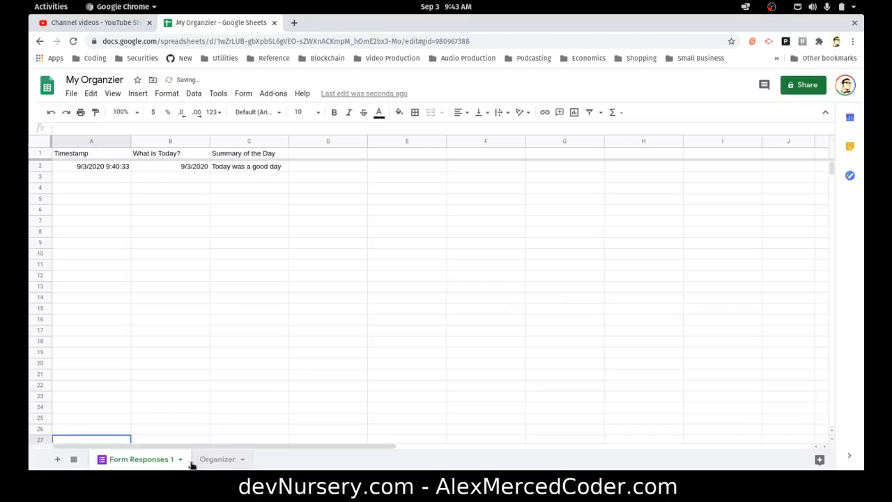
# Rename the Form Responses 1 sheet to Daily Journal
pyautogui.doubleClick(131, 460)
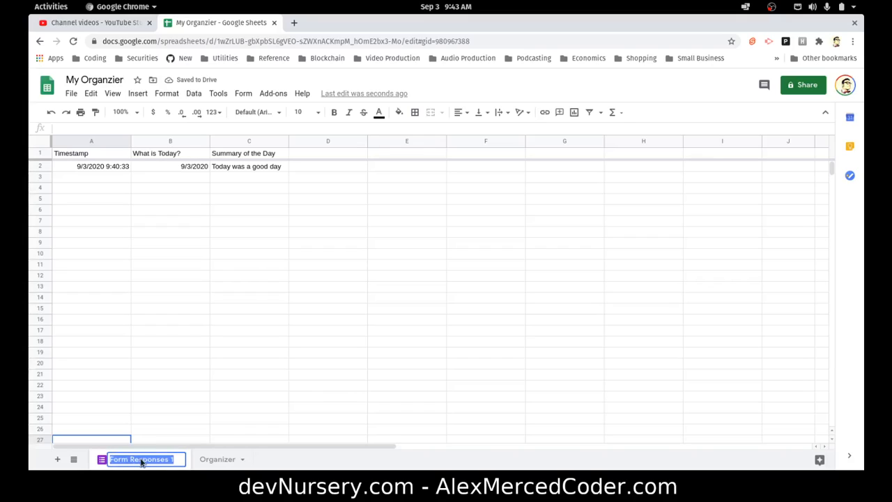
pyautogui.write('Daily Journal')
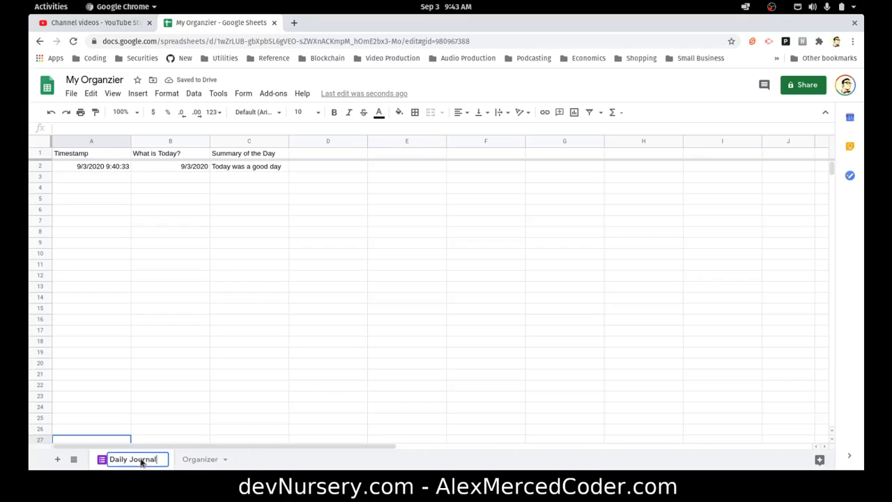
pyautogui.press('Return')
# Set the Daily Journal tab color to orange
pyautogui.rightClick(142, 461)
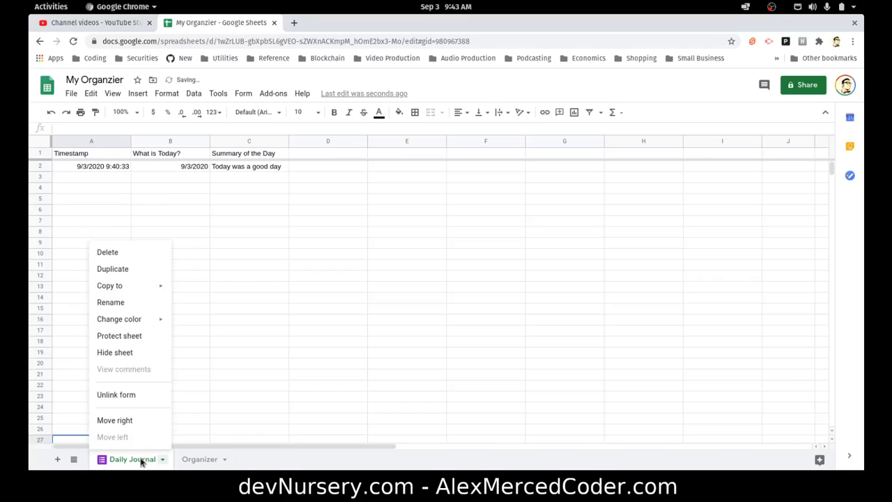
pyautogui.moveTo(127, 326)
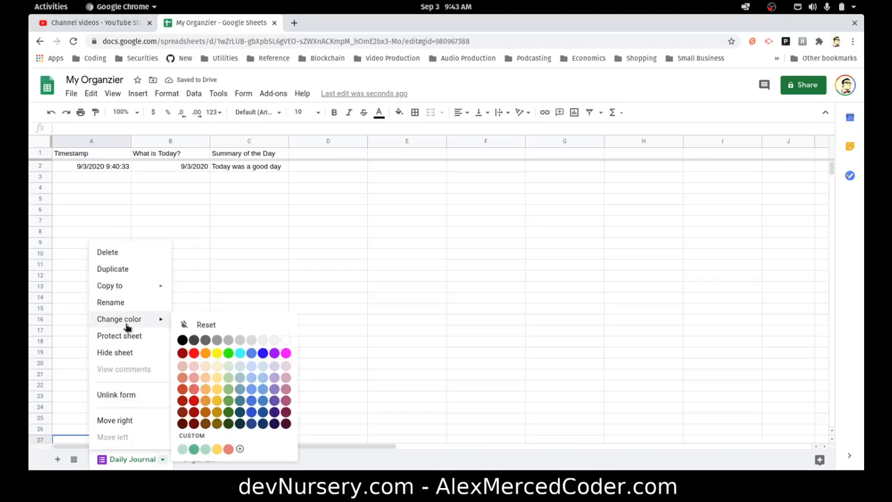
pyautogui.click(204, 352)
# Set the Organizer tab color to dark green
pyautogui.rightClick(136, 461)
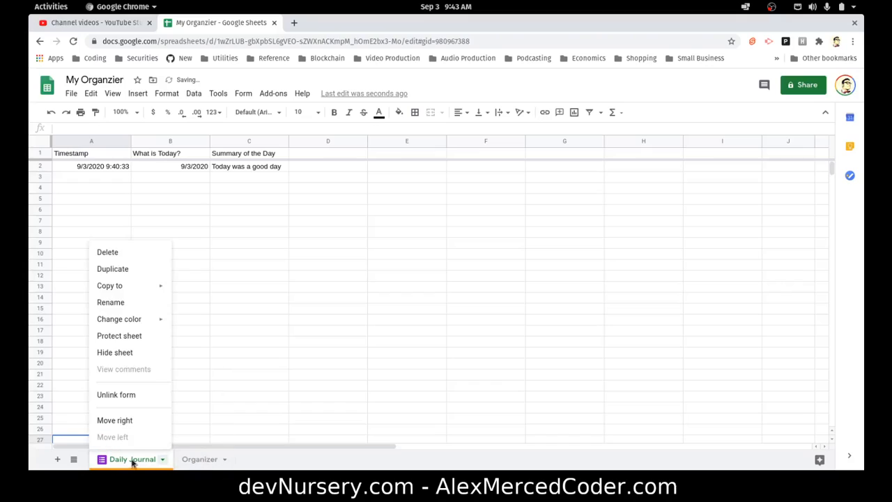
pyautogui.moveTo(138, 321)
pyautogui.click(197, 461)
pyautogui.click(230, 461)
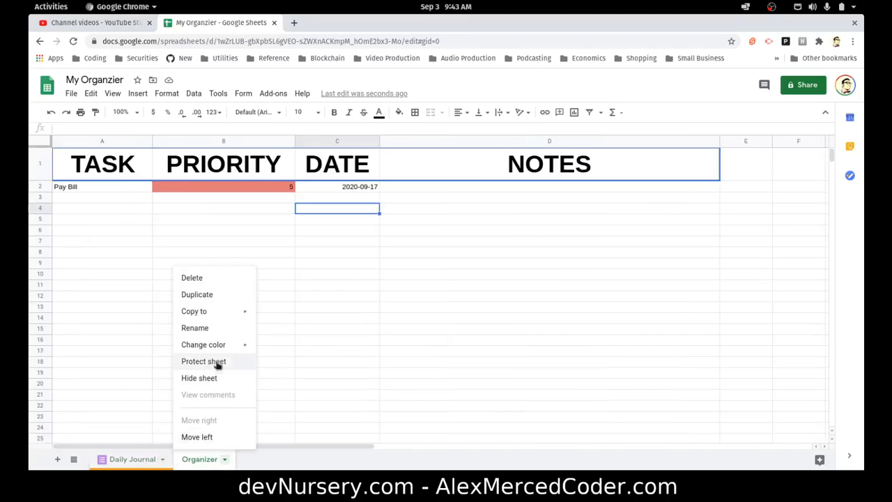
pyautogui.moveTo(218, 342)
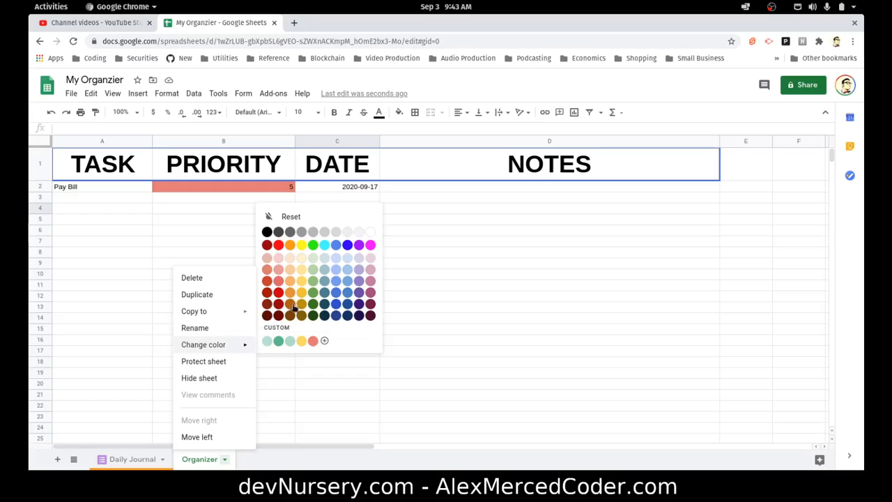
pyautogui.click(311, 293)
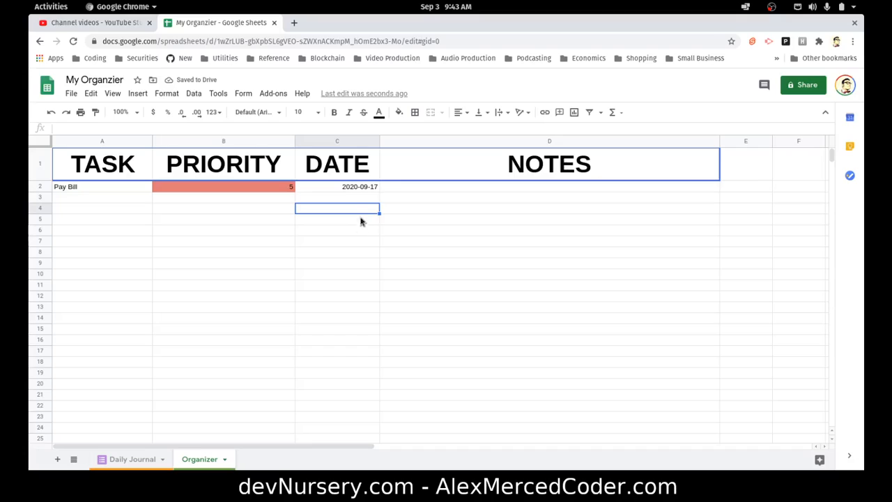
# Insert a note on cell C4 and leave it without text
pyautogui.click(194, 93)
pyautogui.moveTo(214, 95)
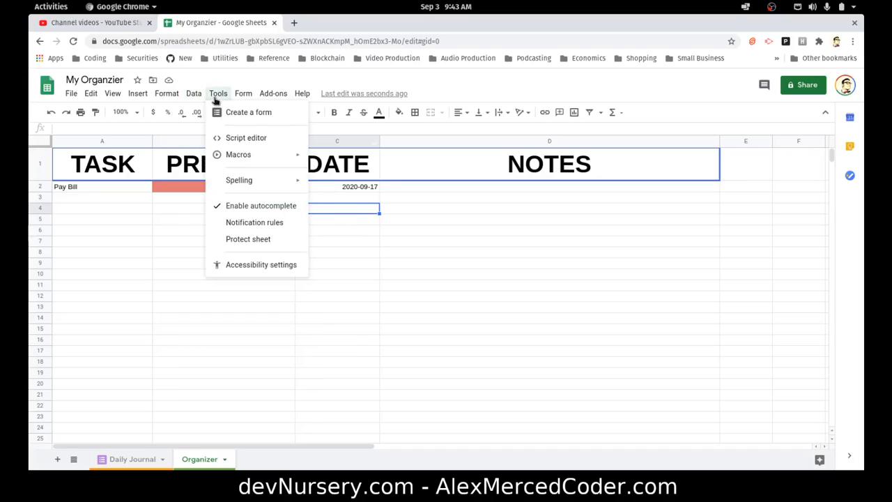
pyautogui.moveTo(160, 96)
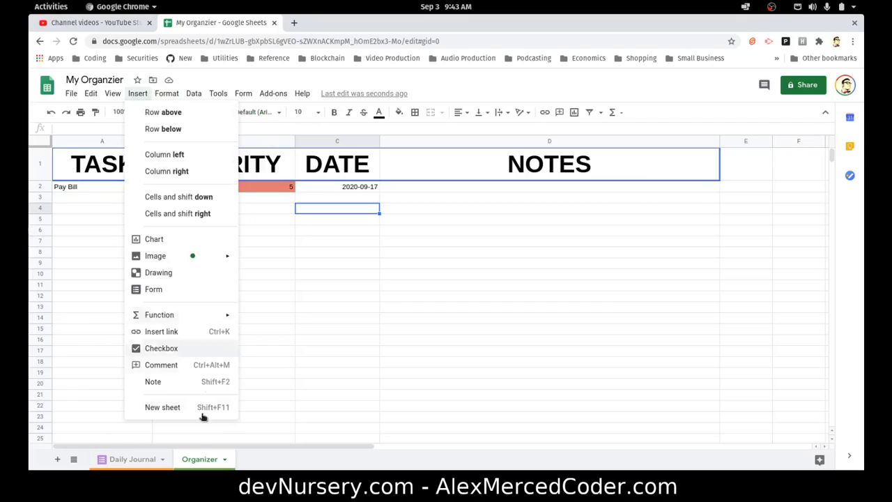
pyautogui.click(161, 381)
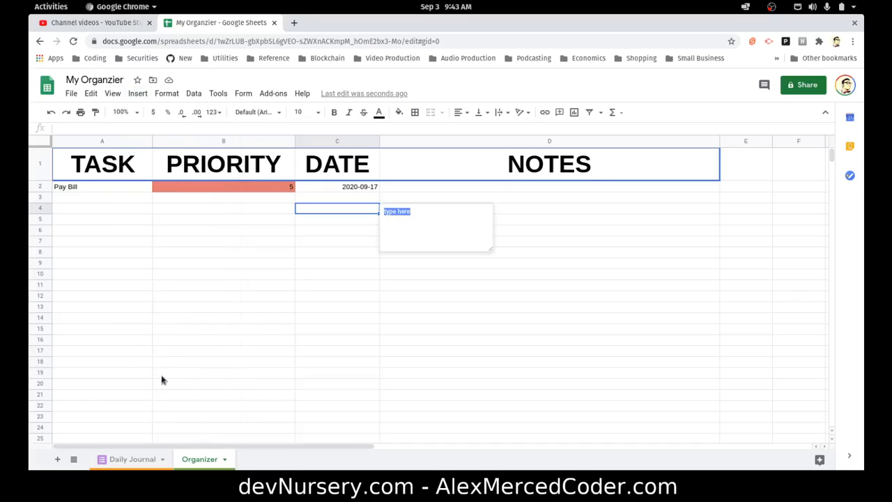
pyautogui.click(404, 299)
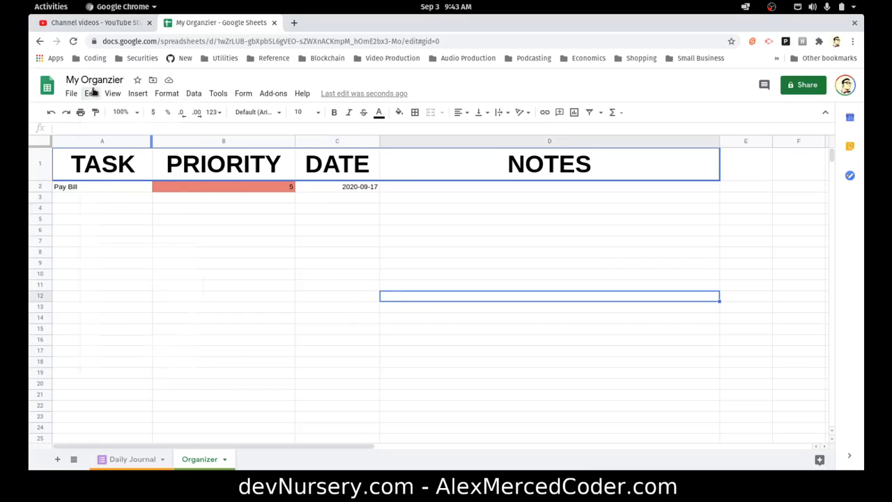
pyautogui.click(136, 94)
pyautogui.moveTo(167, 98)
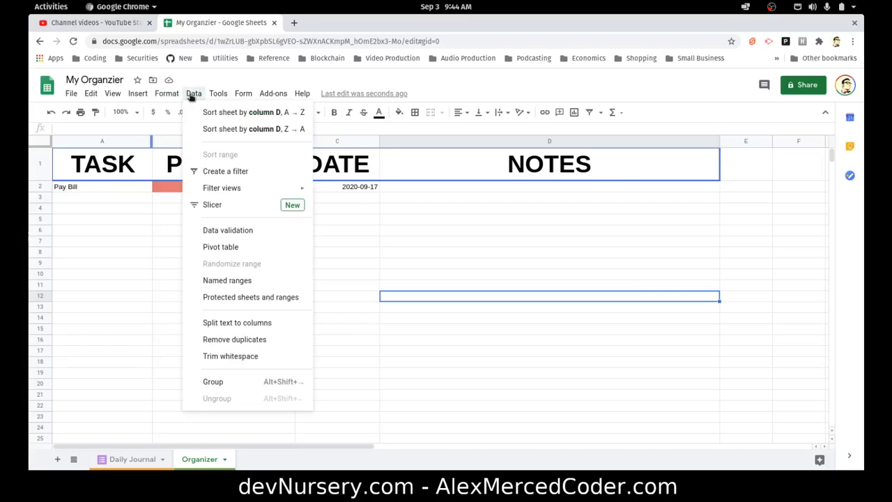
pyautogui.moveTo(245, 98)
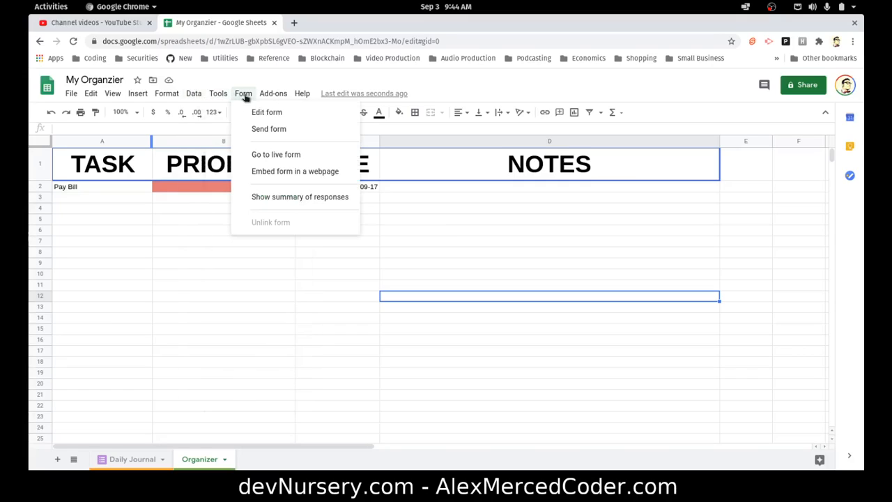
pyautogui.moveTo(291, 104)
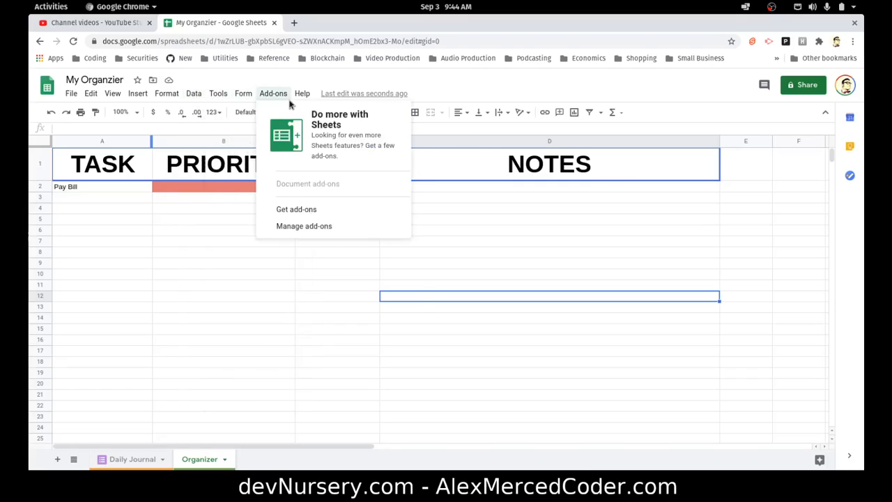
# Open the add-ons marketplace and browse the add-ons that work with Sheets, then close it
pyautogui.click(314, 209)
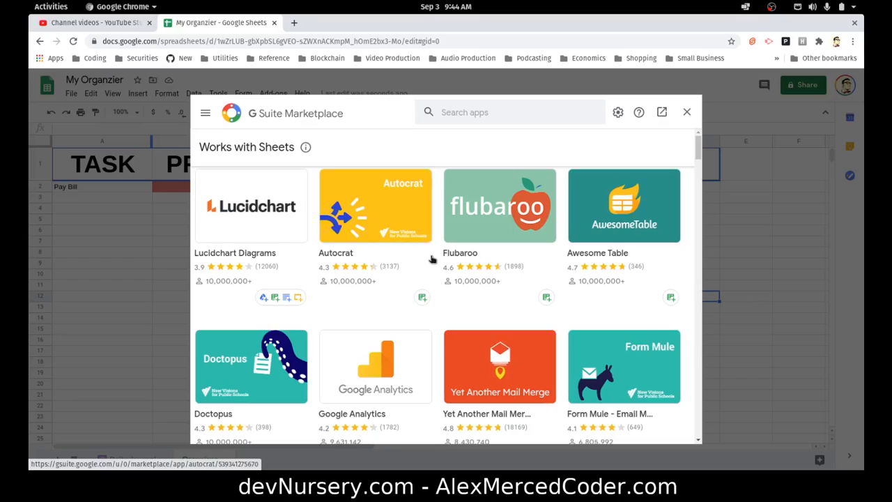
pyautogui.scroll(-2, 429, 268)
pyautogui.scroll(-2, 427, 271)
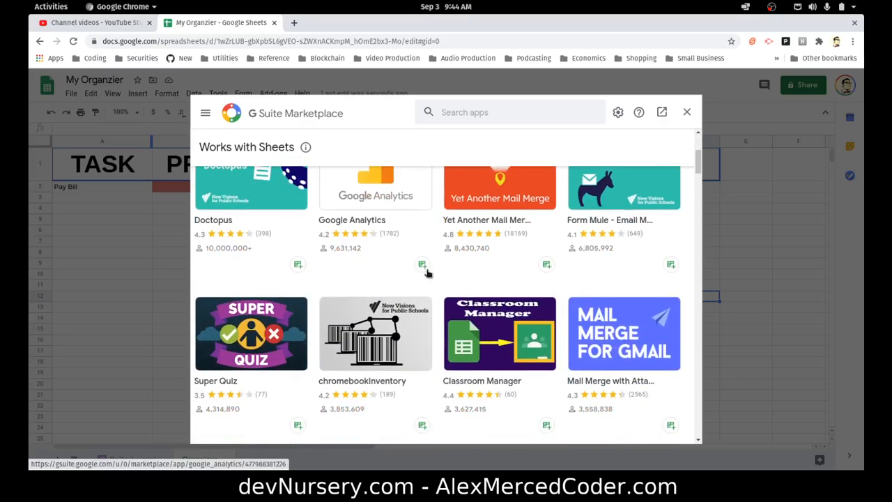
pyautogui.scroll(-5, 426, 268)
pyautogui.scroll(-3, 432, 278)
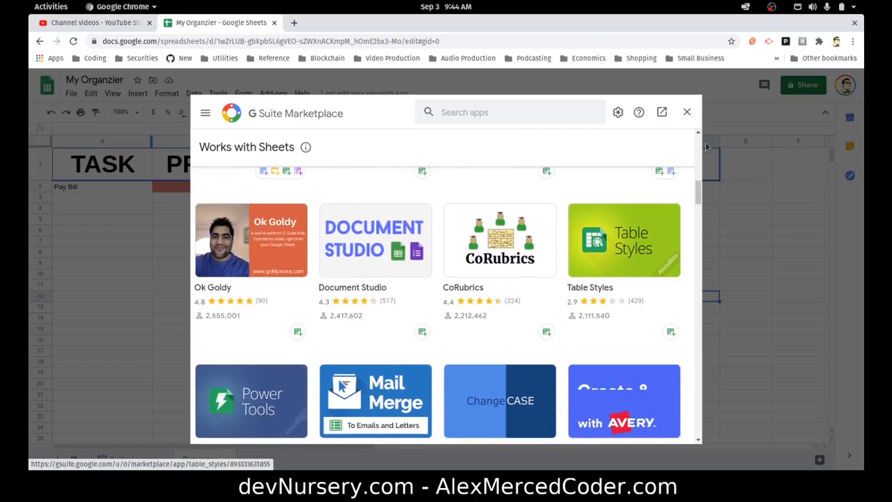
pyautogui.click(686, 112)
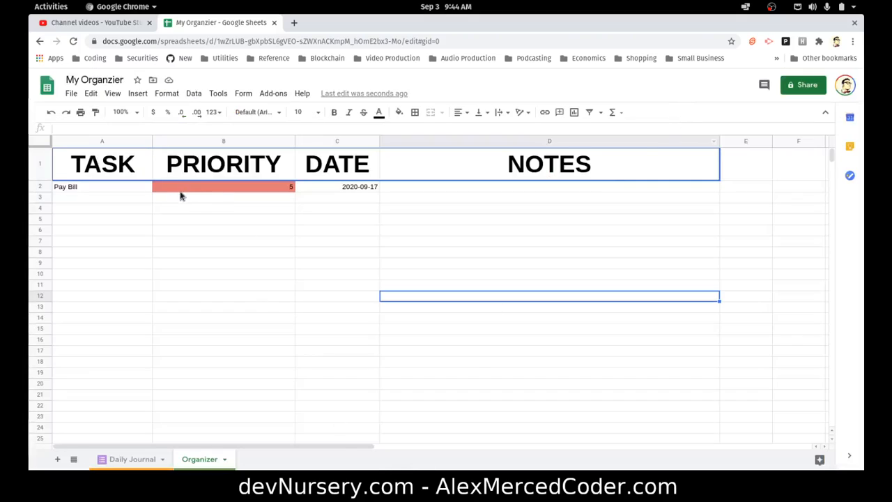
pyautogui.click(134, 193)
pyautogui.click(332, 221)
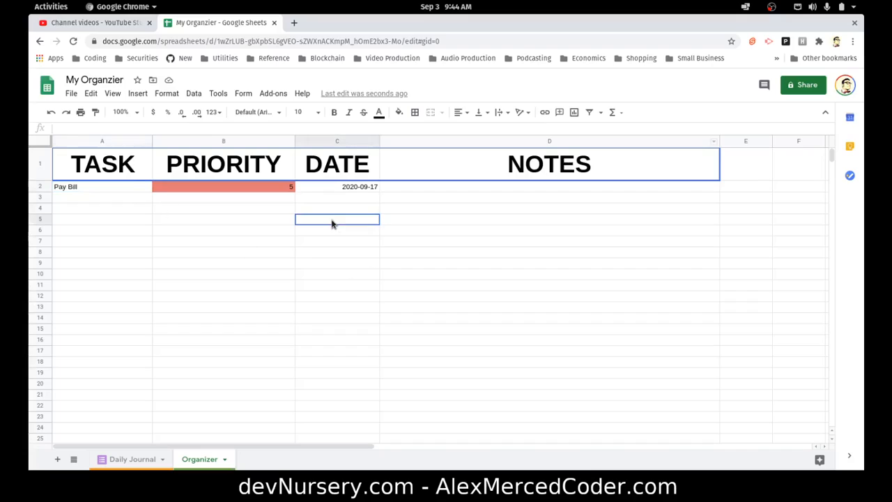
pyautogui.click(126, 189)
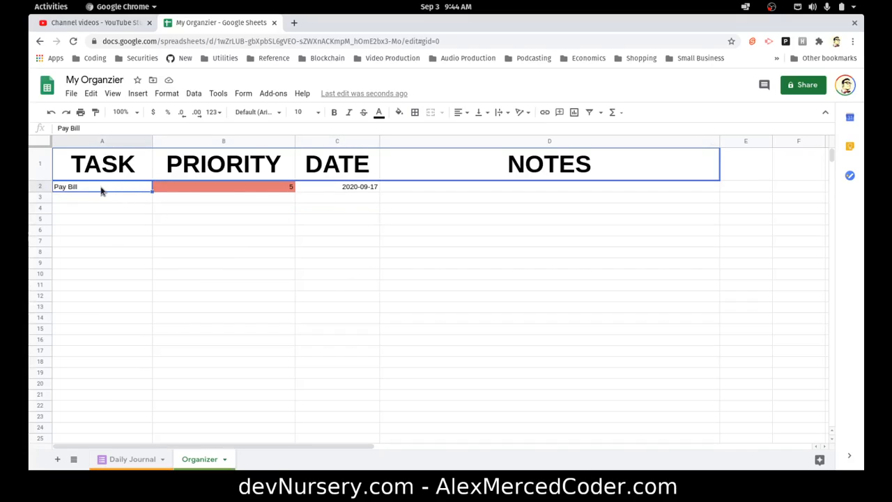
pyautogui.click(349, 192)
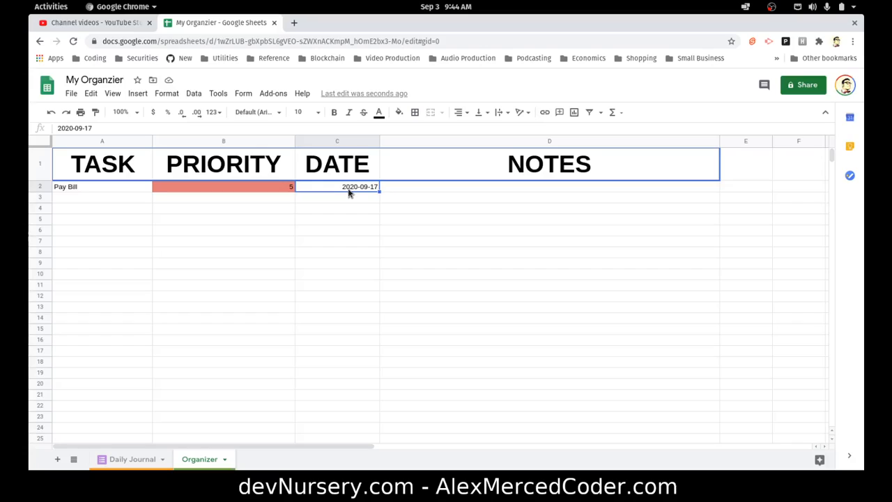